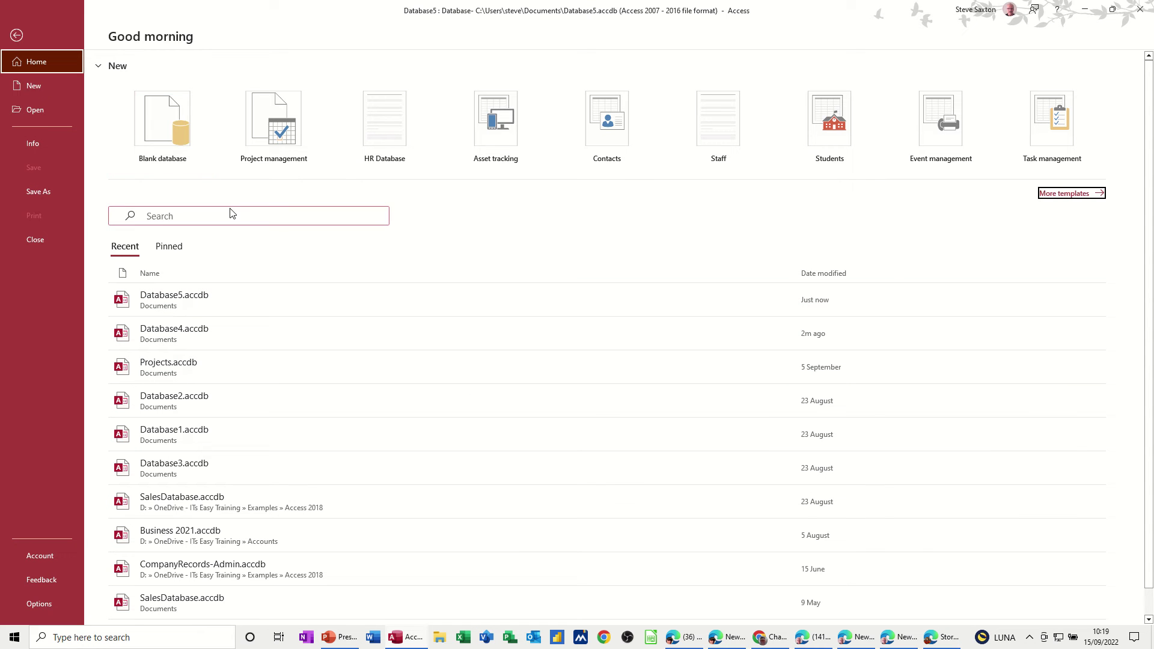
Step: Create a new blank database with the file name Students
{"action": "left_click", "coordinate": [155, 132]}
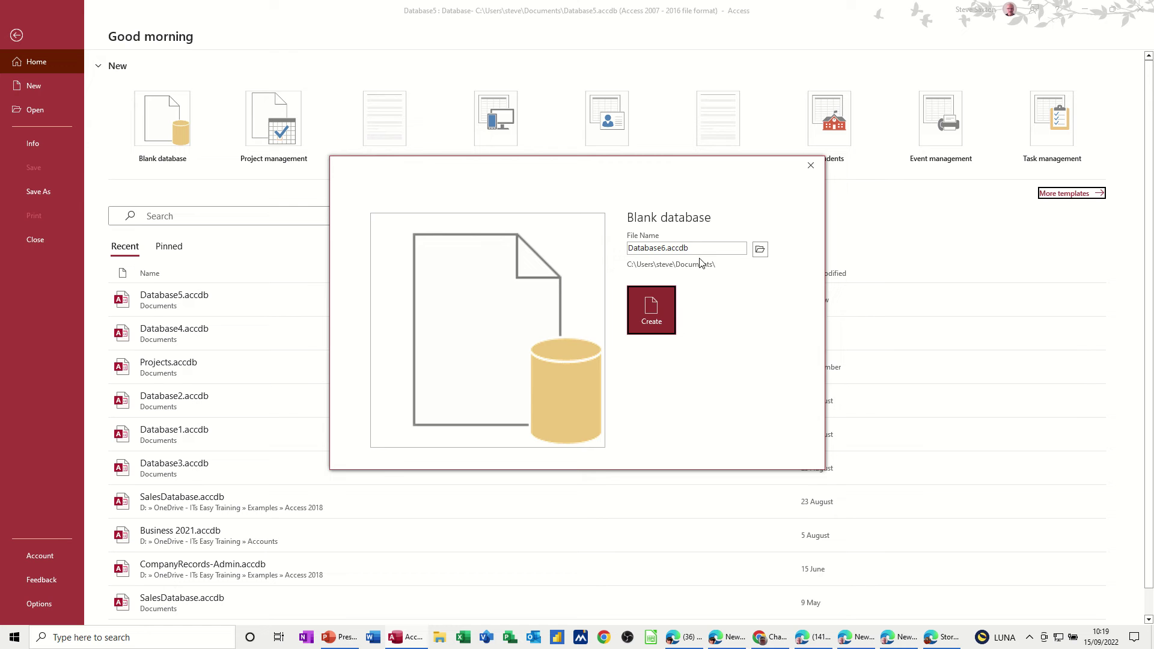
{"action": "left_click_drag", "start_coordinate": [628, 248], "coordinate": [687, 248]}
{"action": "type", "text": "S"}
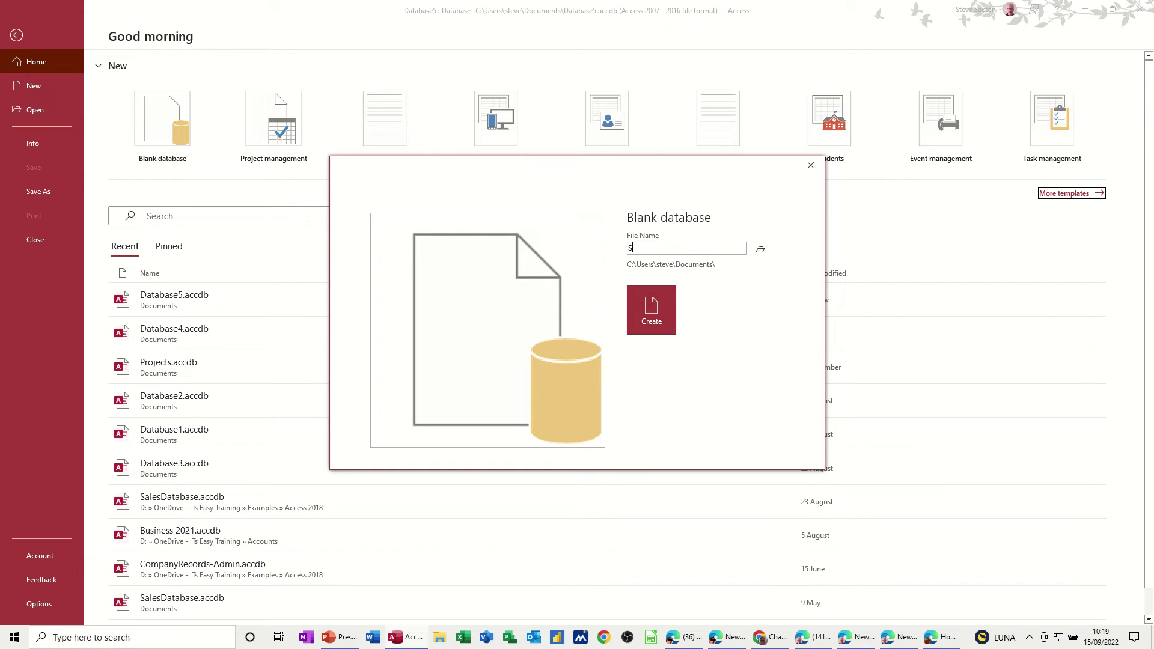
{"action": "type", "text": "tudents"}
{"action": "left_click", "coordinate": [654, 305]}
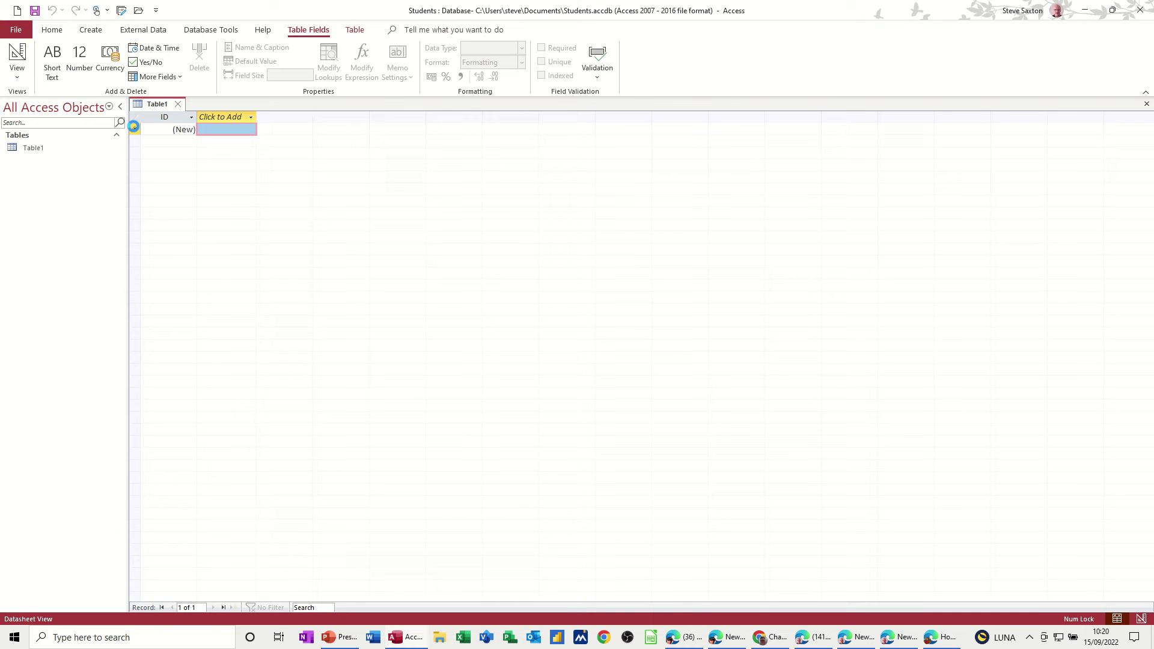
Step: Close the empty Table1 without saving and show the Create ribbon options
{"action": "left_click", "coordinate": [178, 106]}
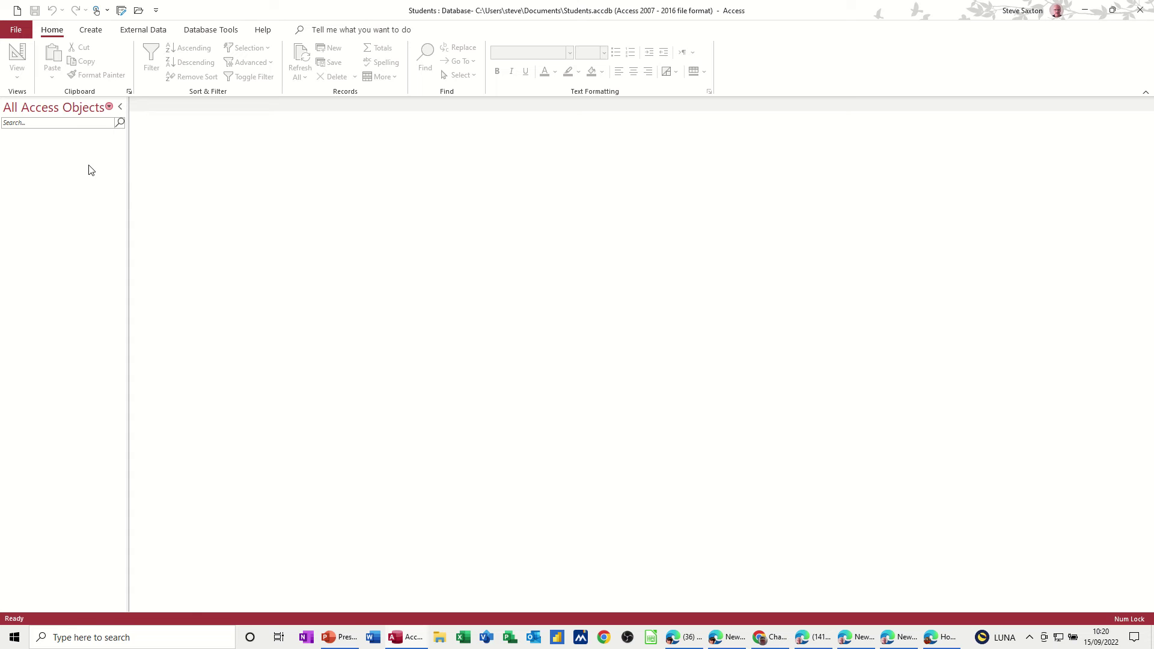
{"action": "left_click", "coordinate": [89, 33]}
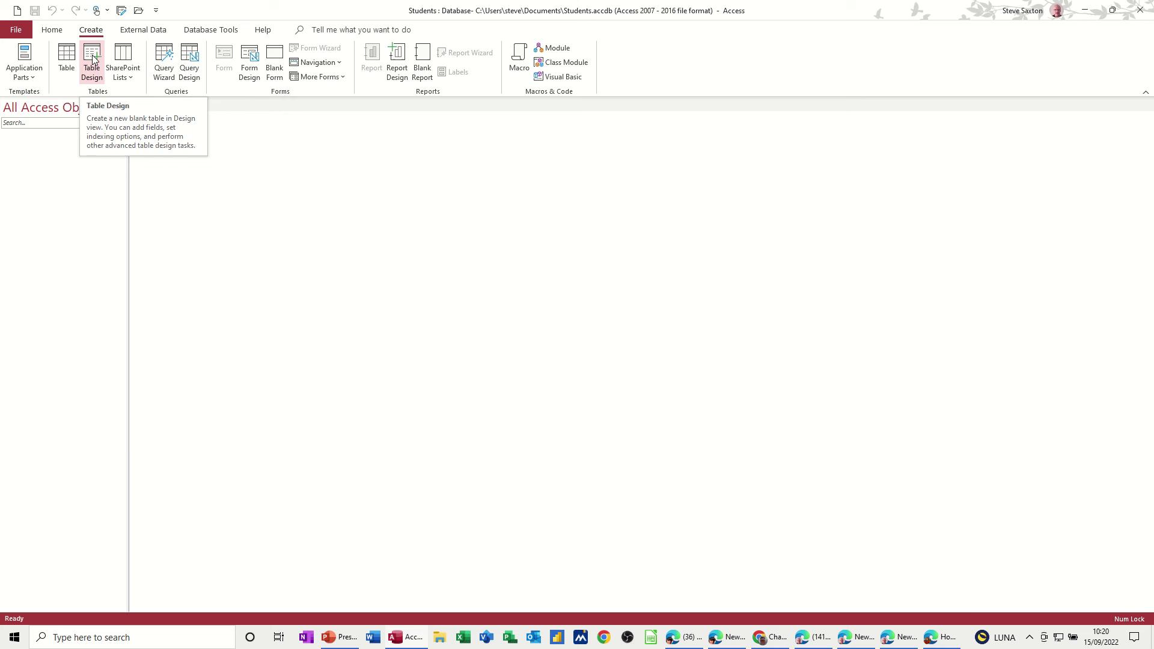
Step: Start a new table design with a CourseID field of type AutoNumber
{"action": "left_click", "coordinate": [93, 58]}
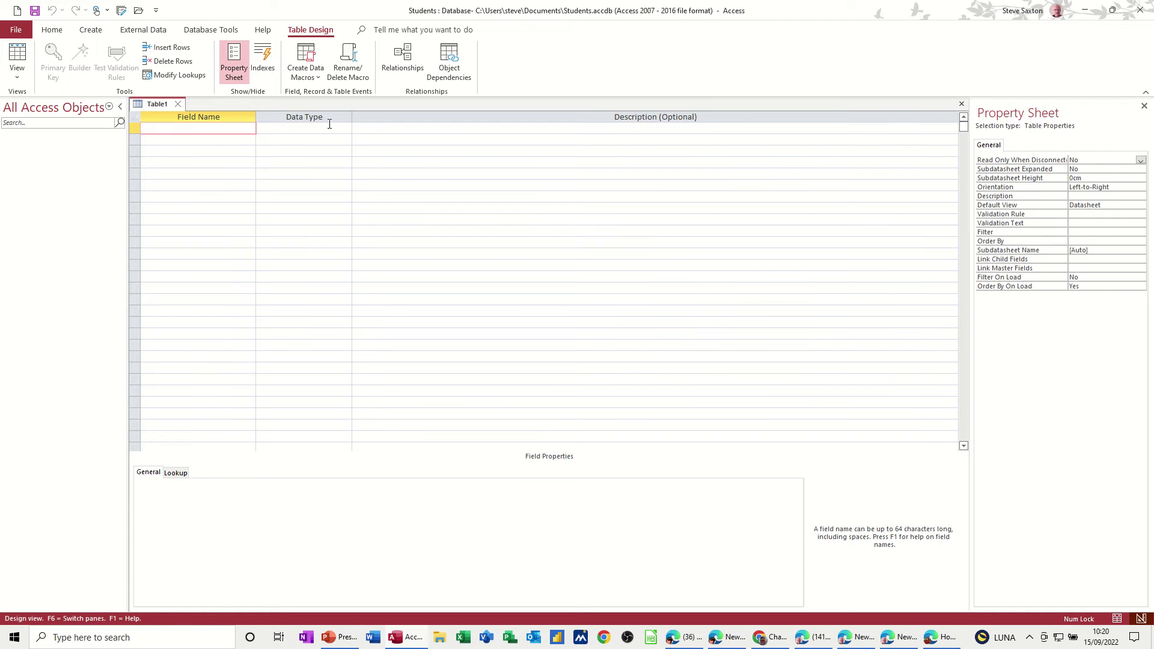
{"action": "left_click", "coordinate": [333, 128]}
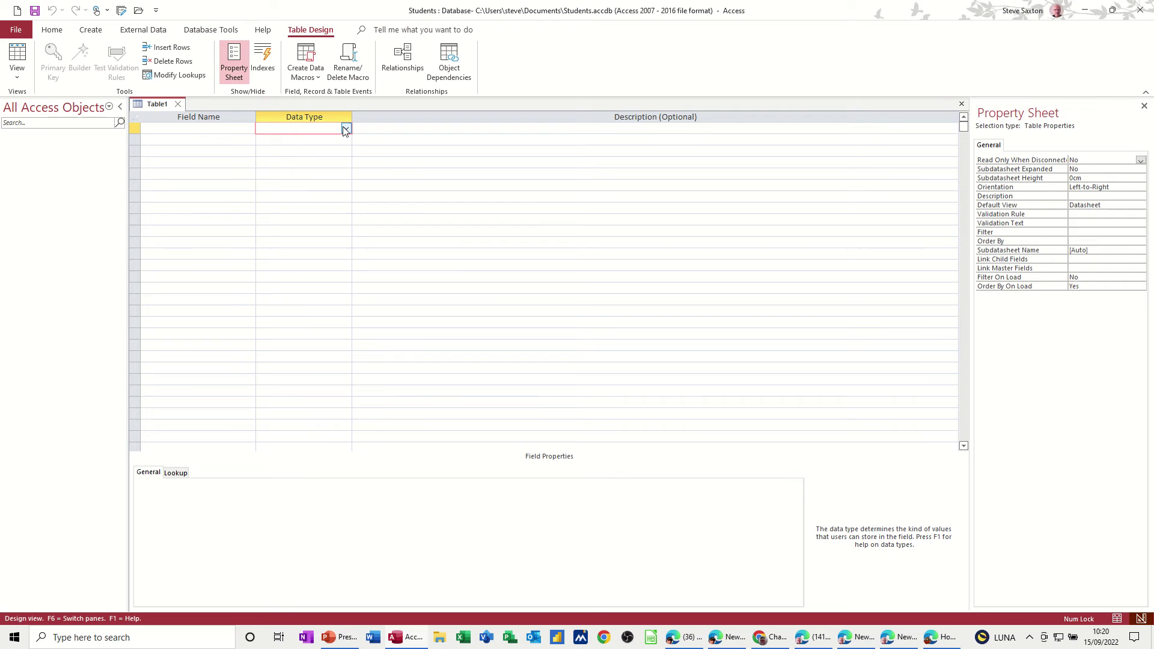
{"action": "left_click", "coordinate": [346, 129]}
{"action": "left_click", "coordinate": [345, 129]}
{"action": "left_click", "coordinate": [195, 127]}
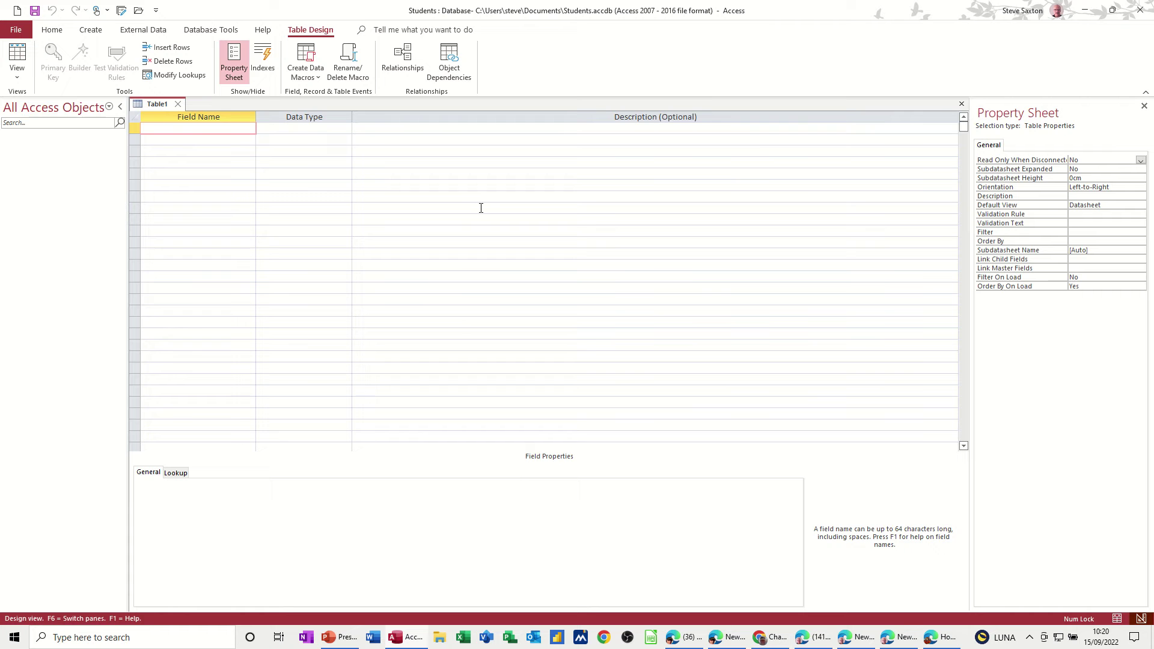
{"action": "type", "text": "CourseID"}
{"action": "key", "text": "Tab"}
{"action": "type", "text": "a"}
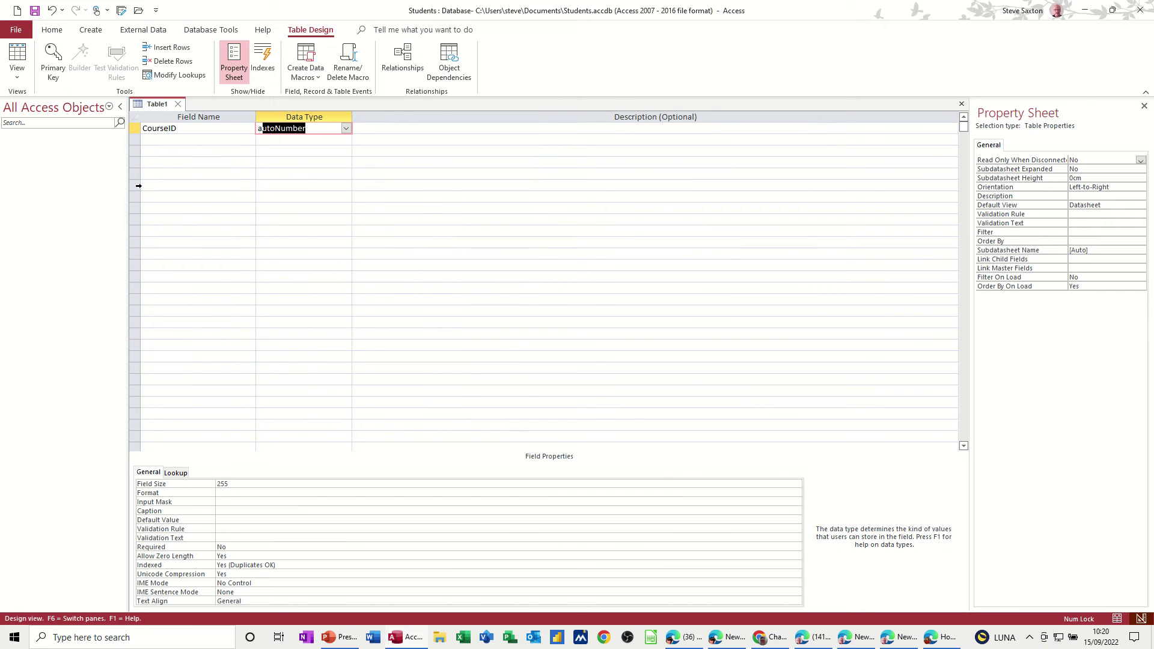
{"action": "left_click", "coordinate": [158, 140]}
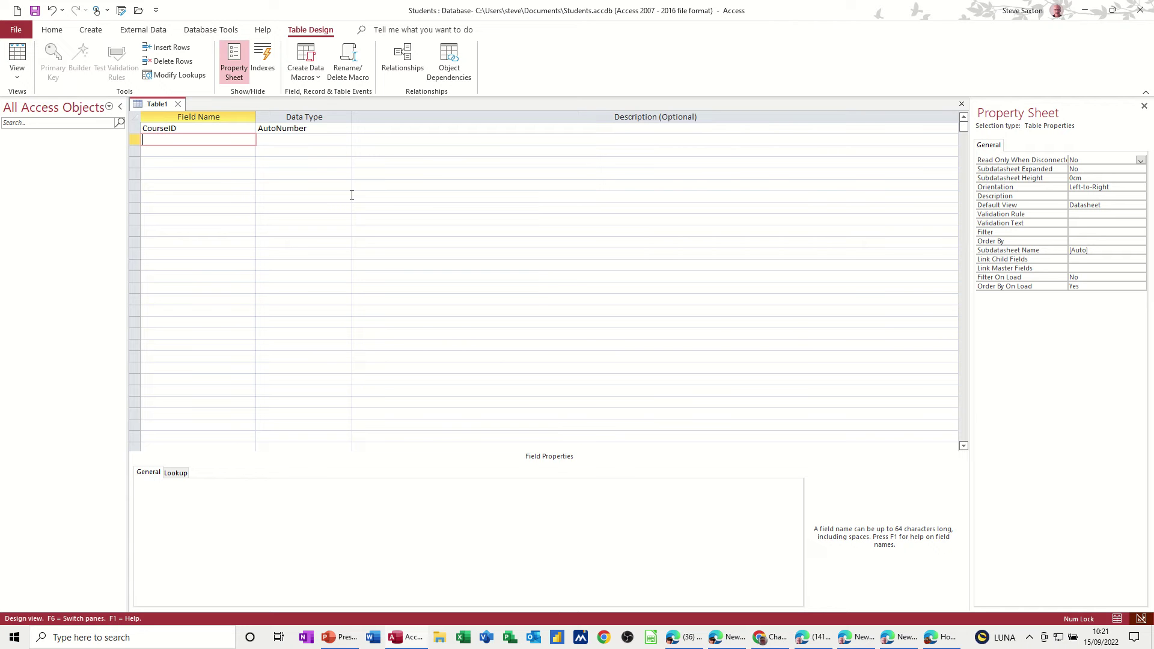
Step: Add StudentID and SchoolID fields, both with the Number data type
{"action": "type", "text": "St"}
{"action": "type", "text": "udent"}
{"action": "type", "text": "udentID"}
{"action": "key", "text": "Tab"}
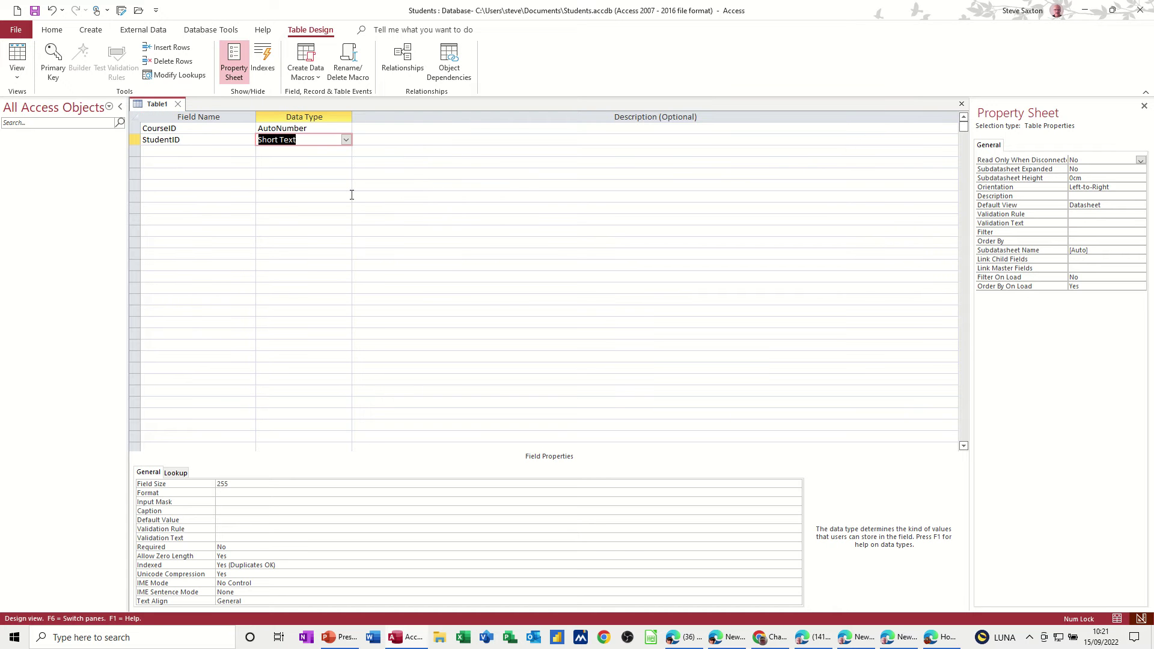
{"action": "type", "text": "number"}
{"action": "left_click", "coordinate": [209, 154]}
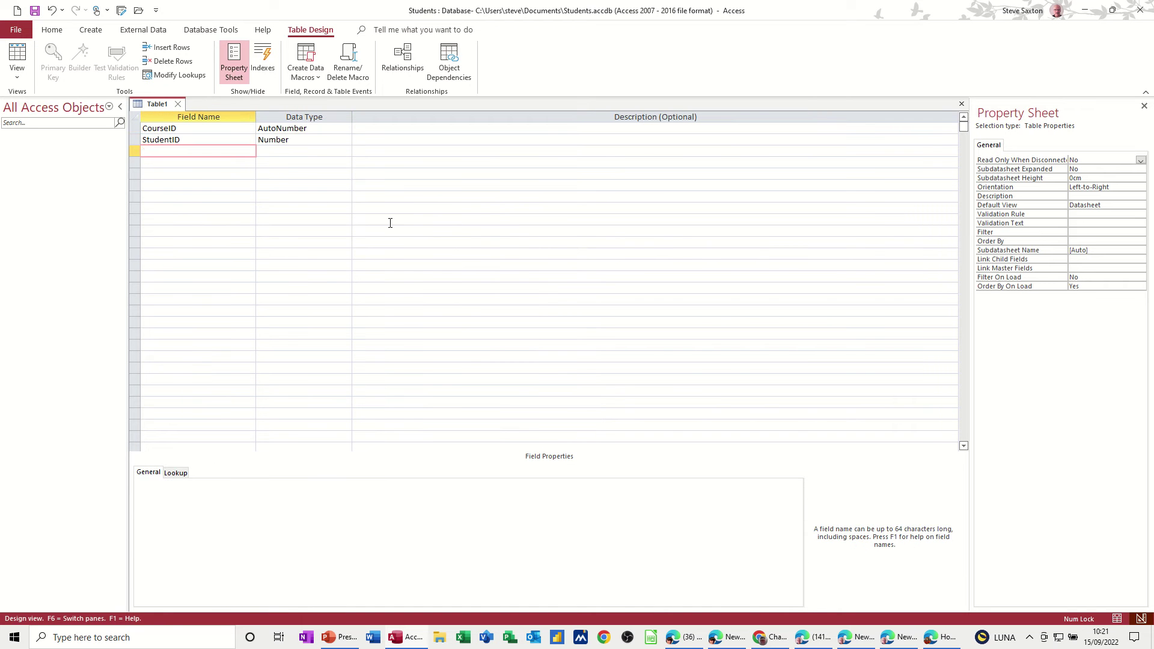
{"action": "type", "text": "SchoolID"}
{"action": "key", "text": "Tab"}
{"action": "type", "text": "n"}
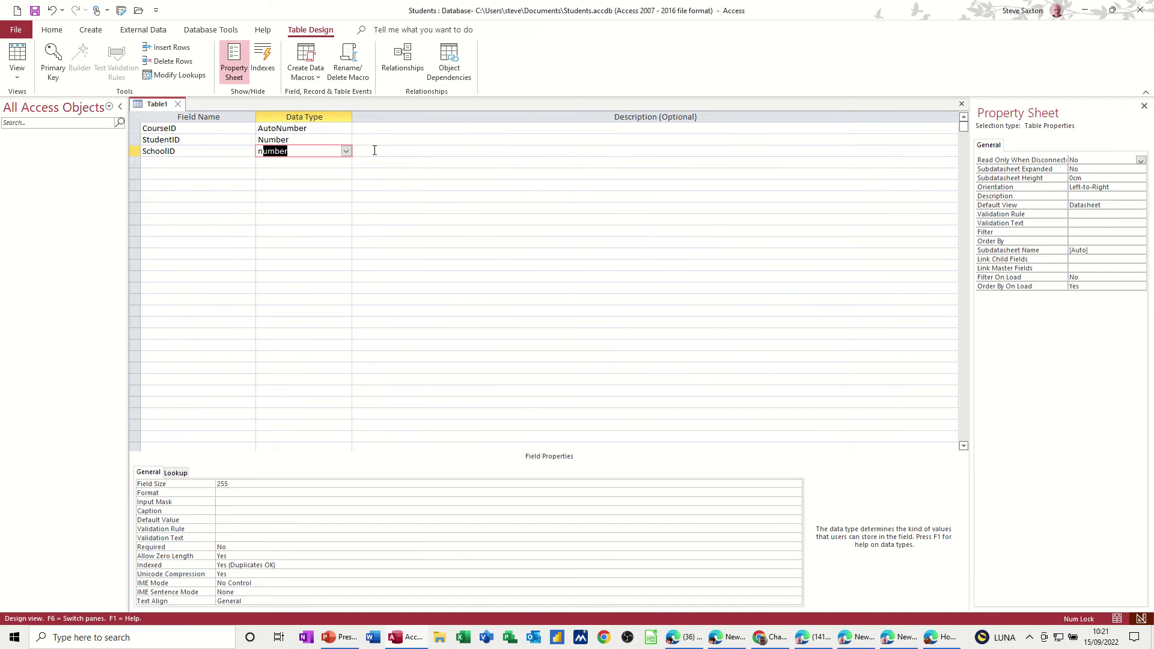
{"action": "left_click", "coordinate": [245, 163]}
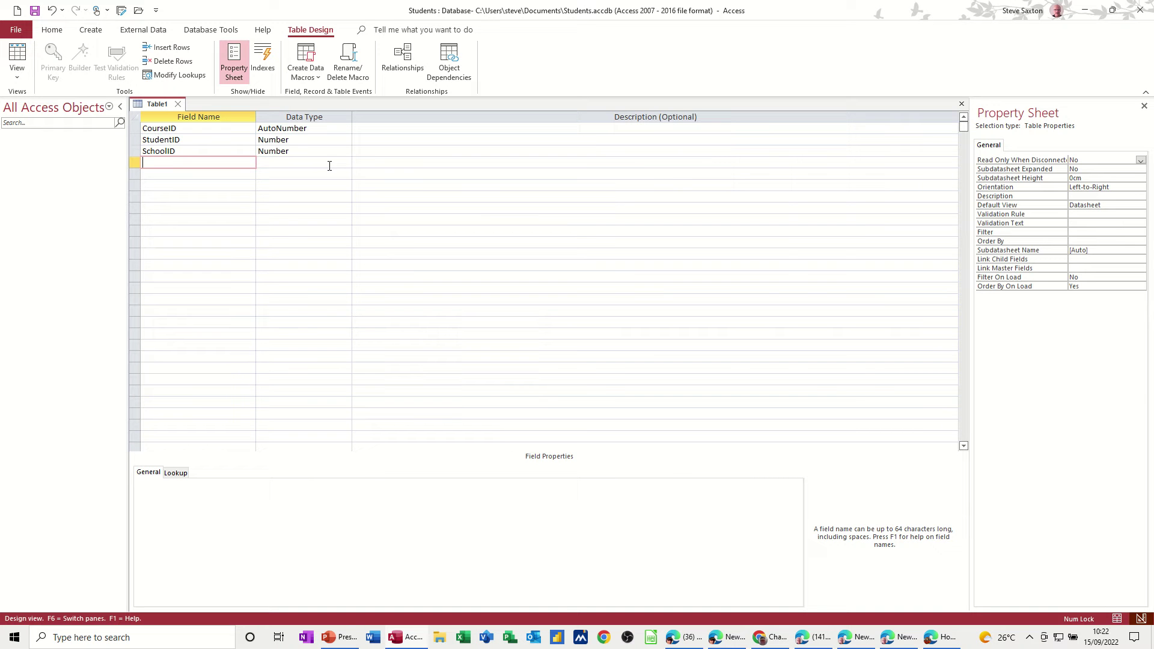
Step: Set CourseID as the table's primary key
{"action": "left_click", "coordinate": [197, 127]}
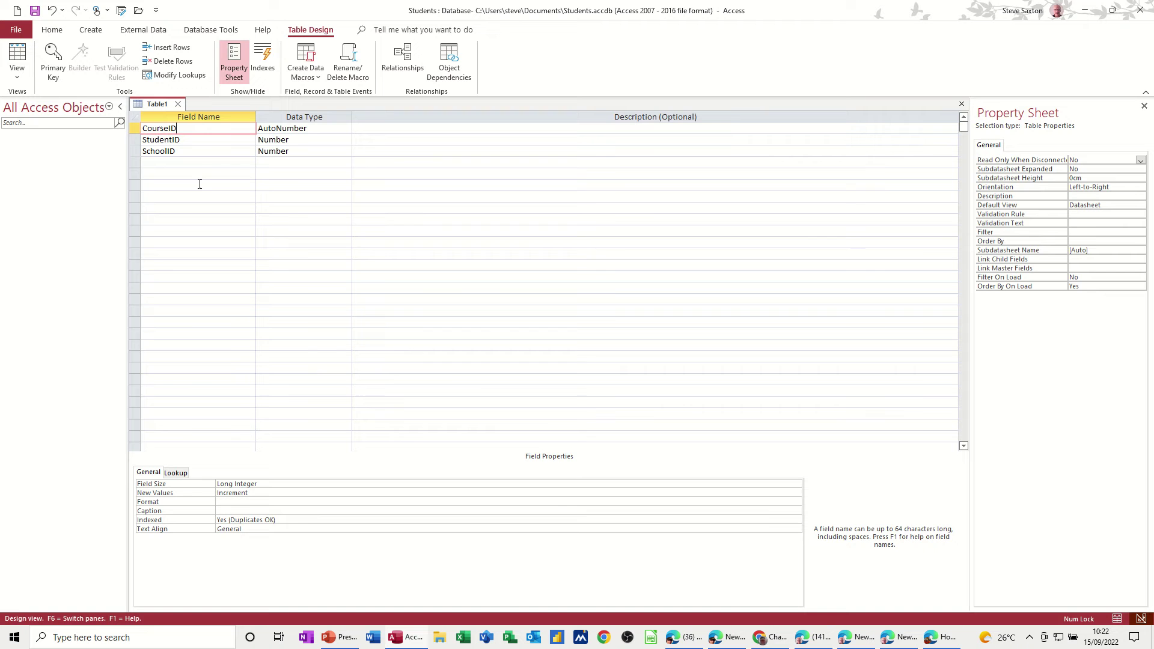
{"action": "left_click", "coordinate": [54, 55]}
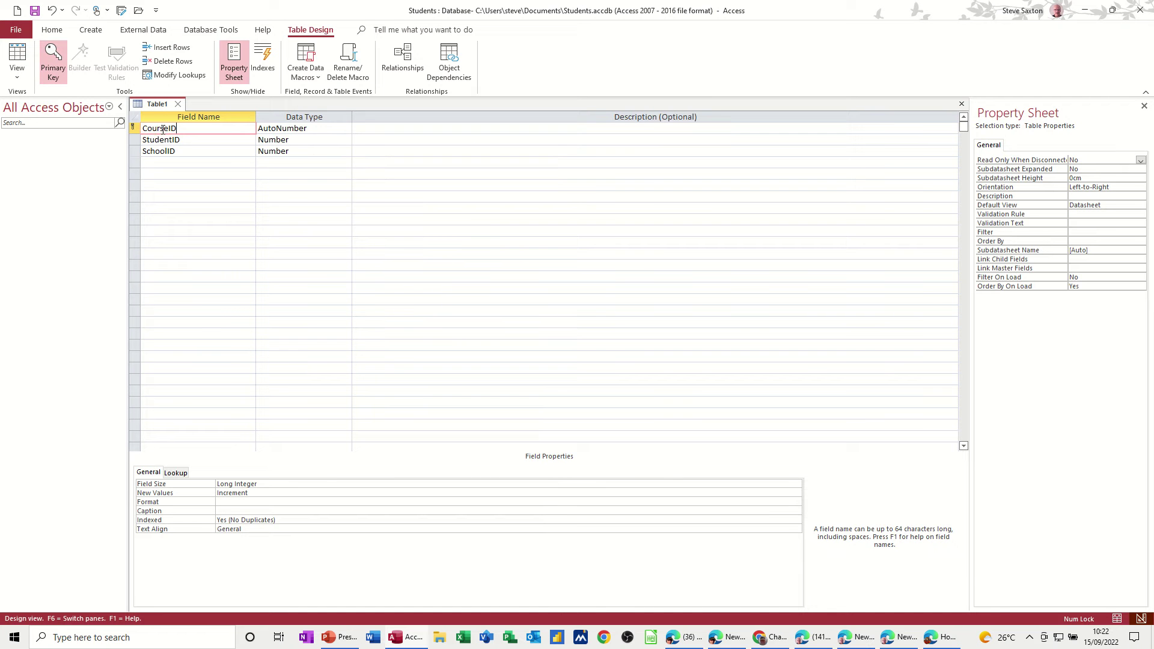
{"action": "left_click", "coordinate": [171, 163]}
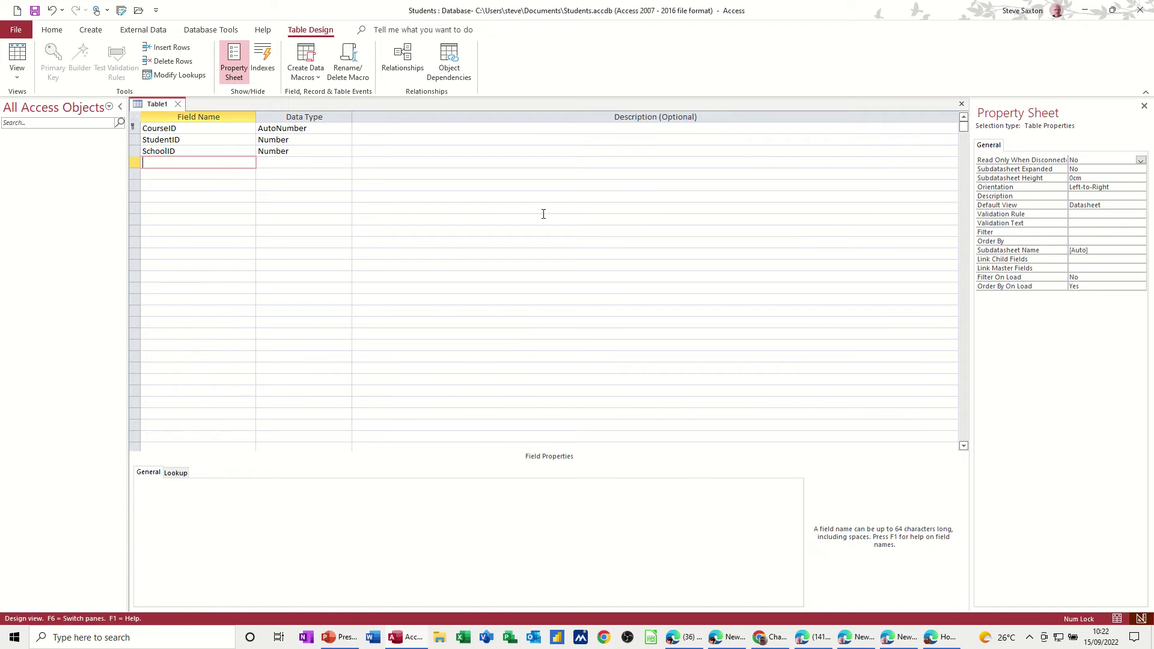
Step: Add Short Text fields Maths, English, German and French
{"action": "type", "text": "Maths"}
{"action": "key", "text": "Down"}
{"action": "type", "text": "E"}
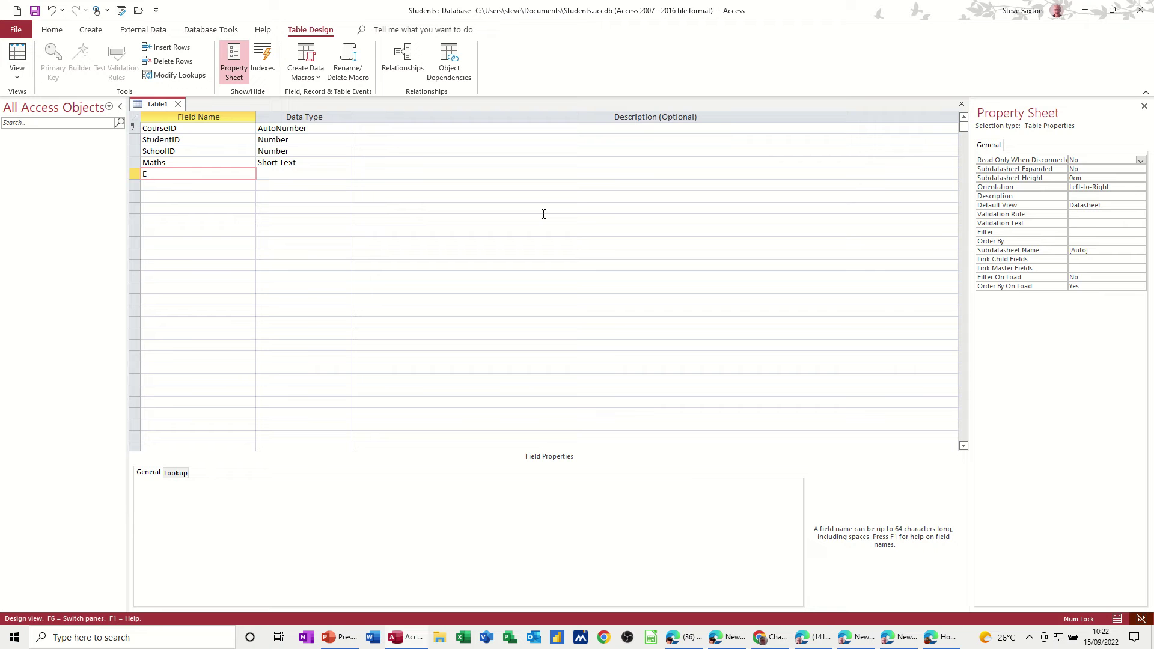
{"action": "type", "text": "nglish"}
{"action": "key", "text": "Down"}
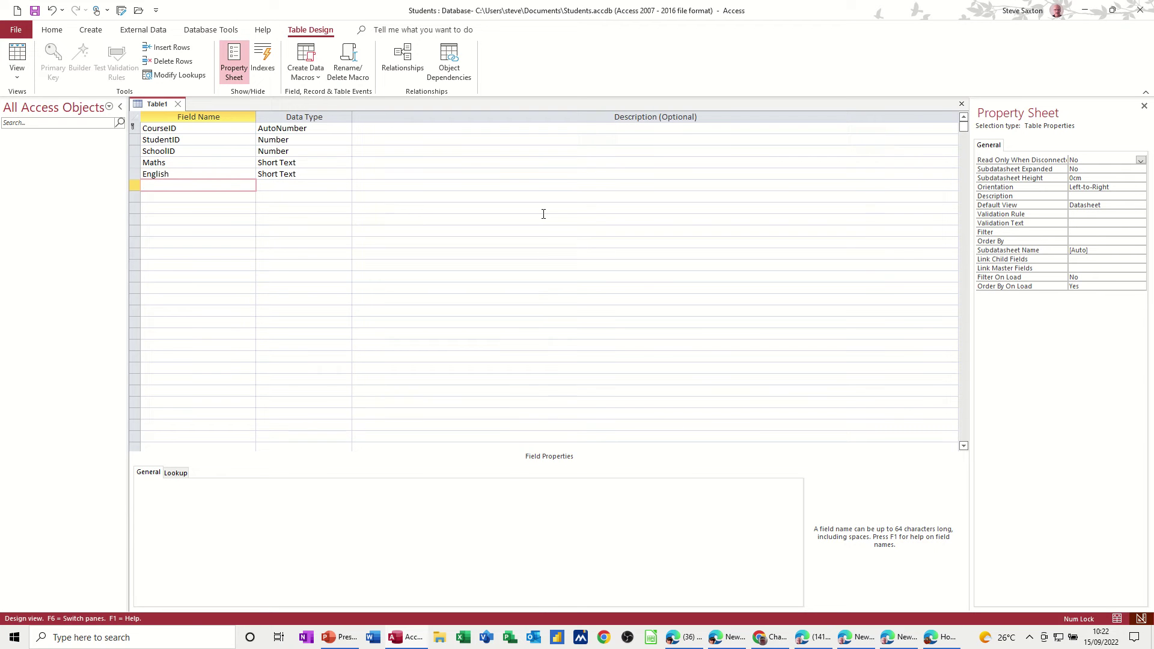
{"action": "type", "text": "German"}
{"action": "key", "text": "Down"}
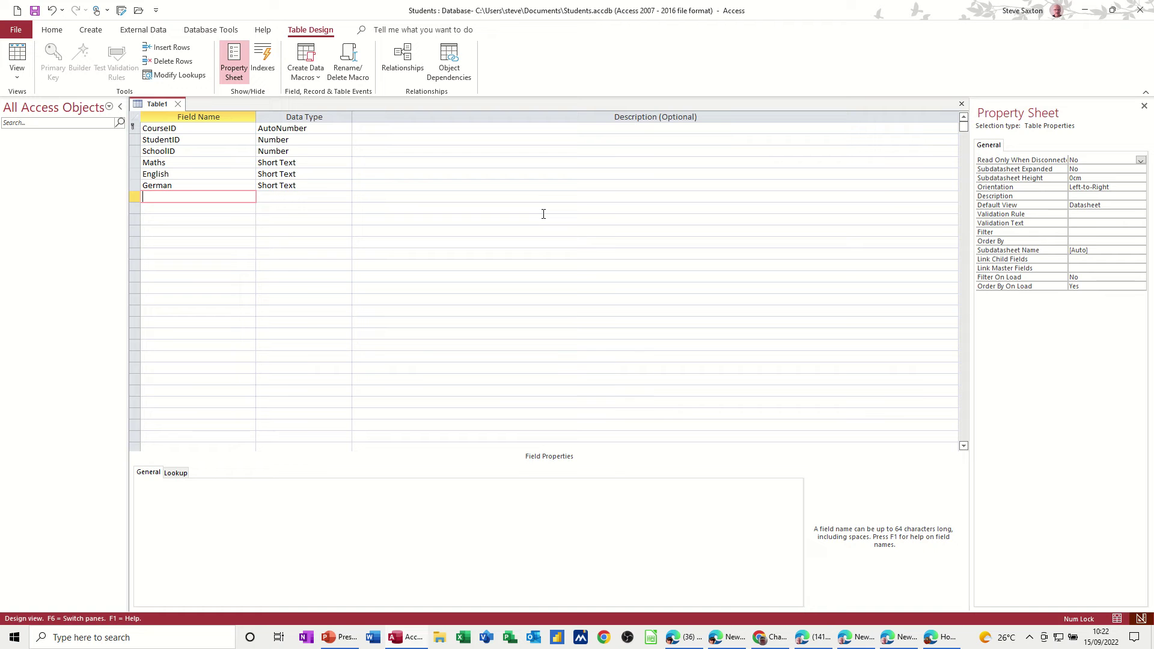
{"action": "type", "text": "French"}
{"action": "key", "text": "Down"}
Step: Add History and Geography fields, keeping both as Short Text
{"action": "type", "text": "Hist"}
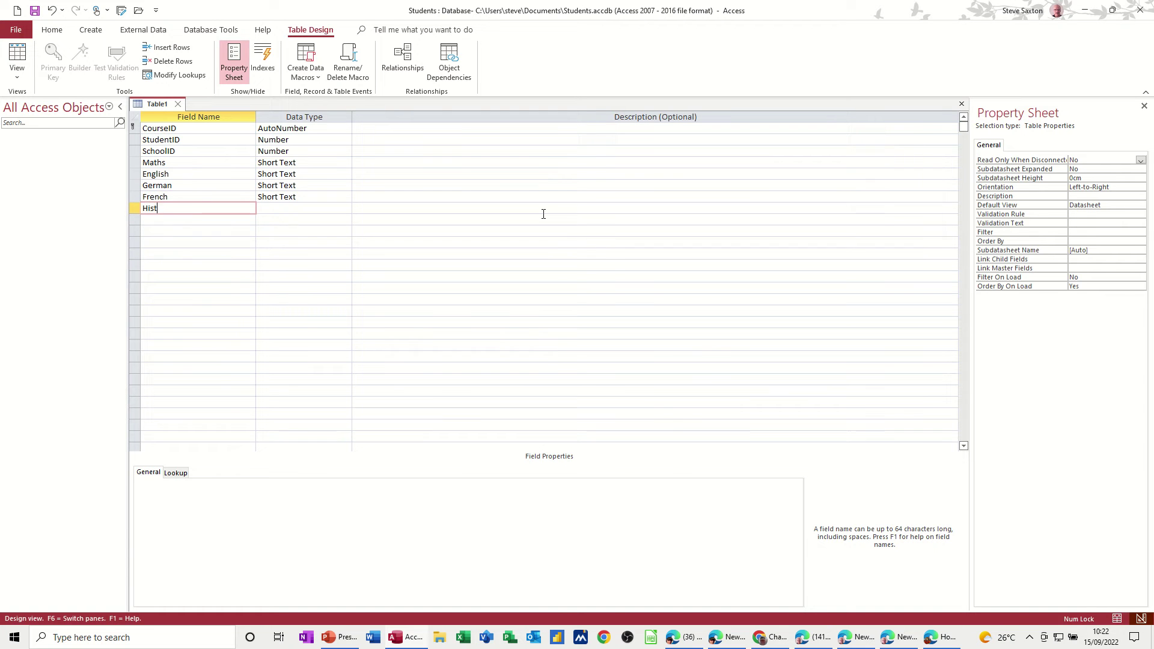
{"action": "type", "text": "ory"}
{"action": "key", "text": "Down"}
{"action": "type", "text": "G"}
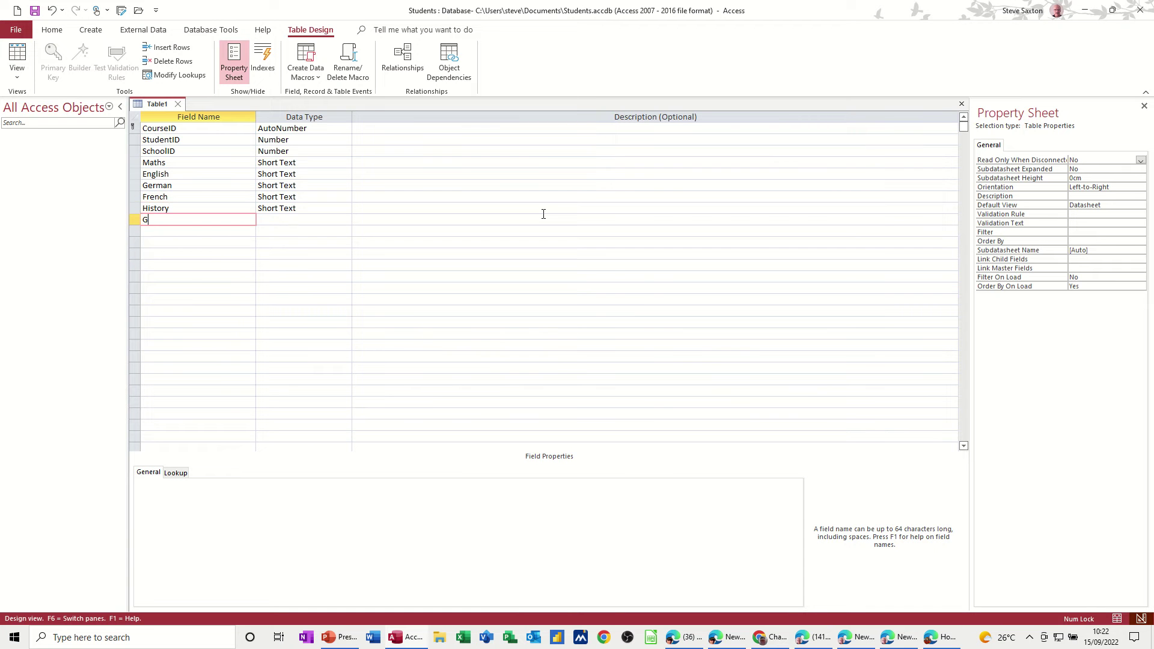
{"action": "type", "text": "eography"}
{"action": "key", "text": "Tab"}
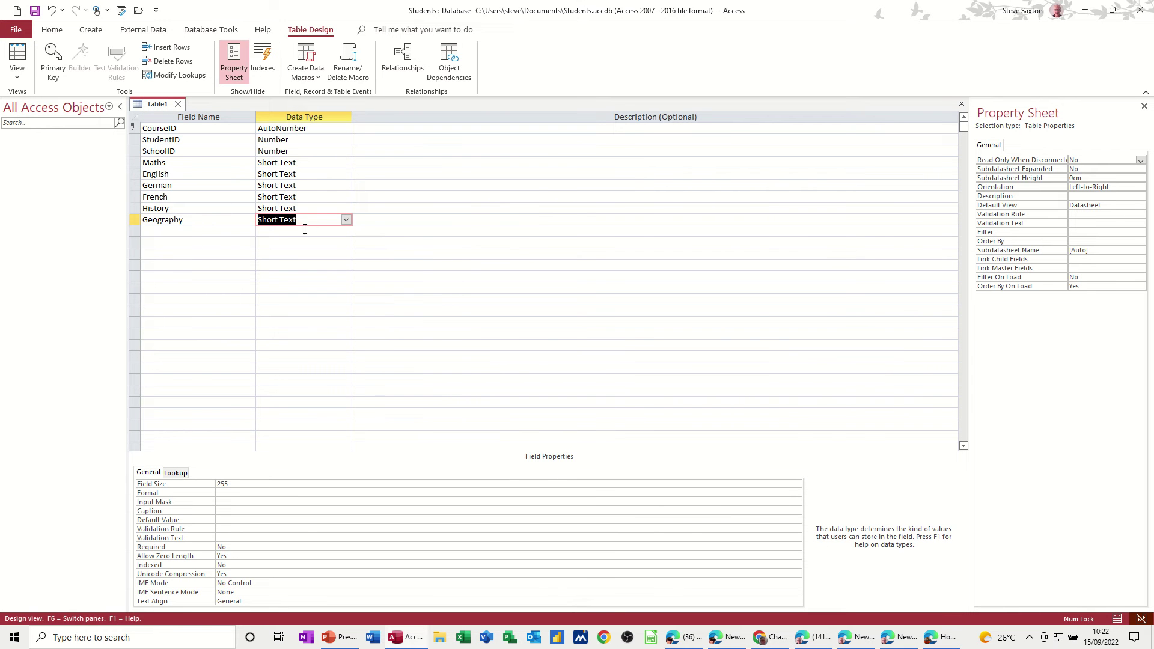
{"action": "left_click", "coordinate": [346, 220]}
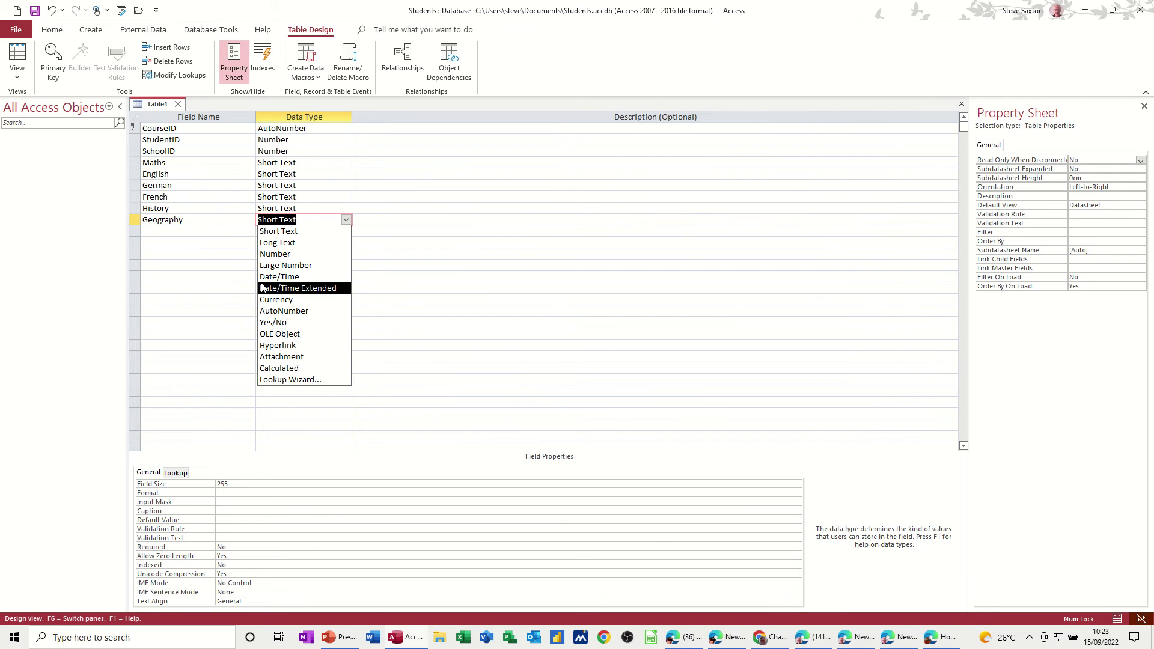
{"action": "left_click", "coordinate": [186, 233]}
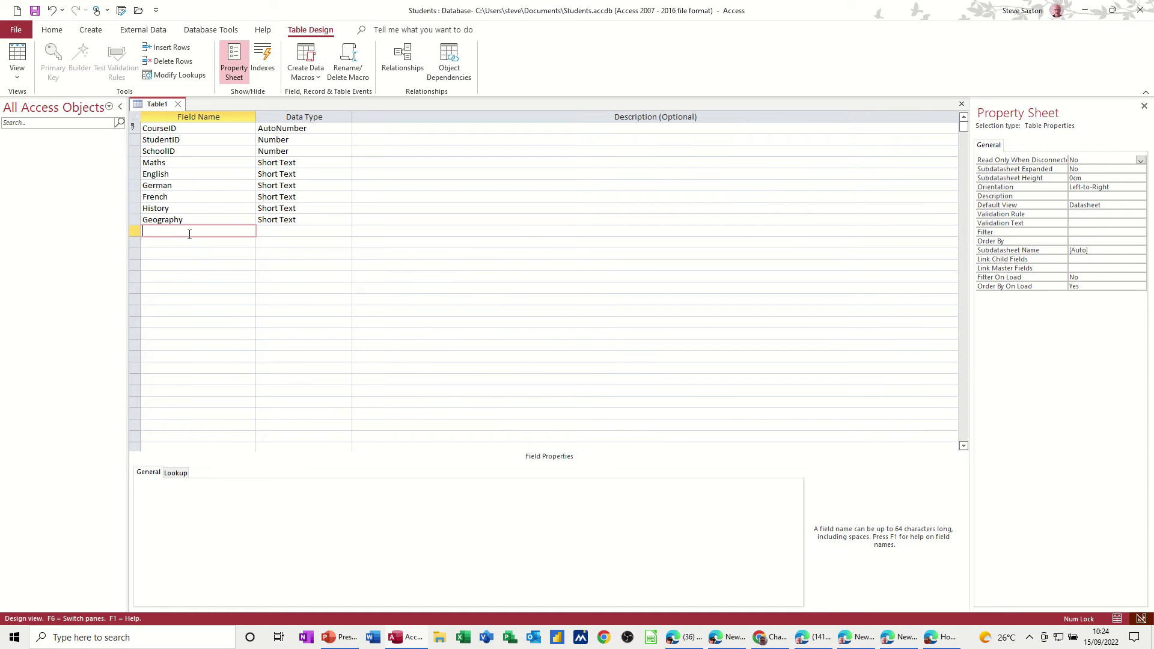
Step: Save the table as TblCourses, close it, and select it in the navigation pane
{"action": "left_click", "coordinate": [35, 10]}
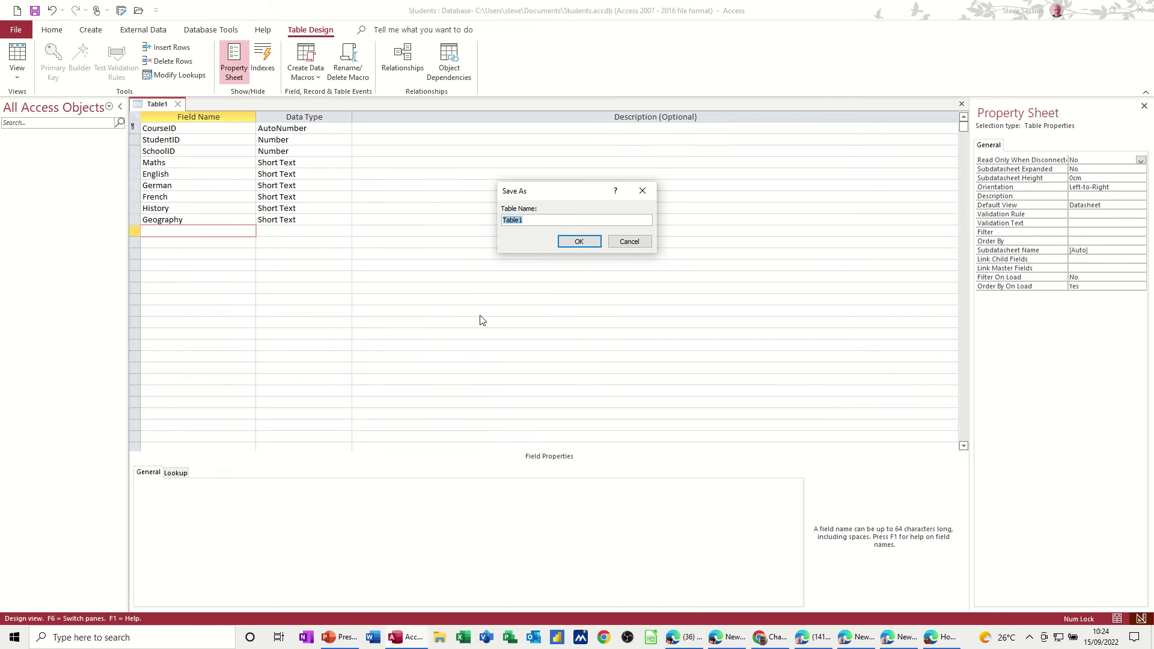
{"action": "type", "text": "TblCourses"}
{"action": "left_click", "coordinate": [577, 242]}
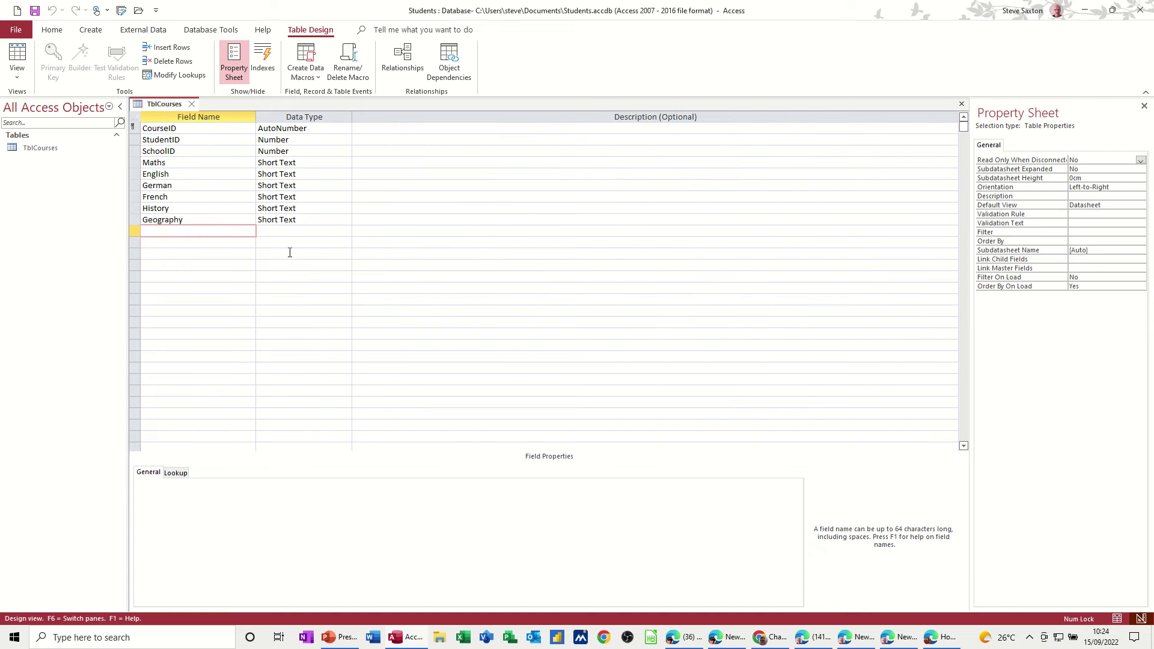
{"action": "left_click", "coordinate": [192, 106]}
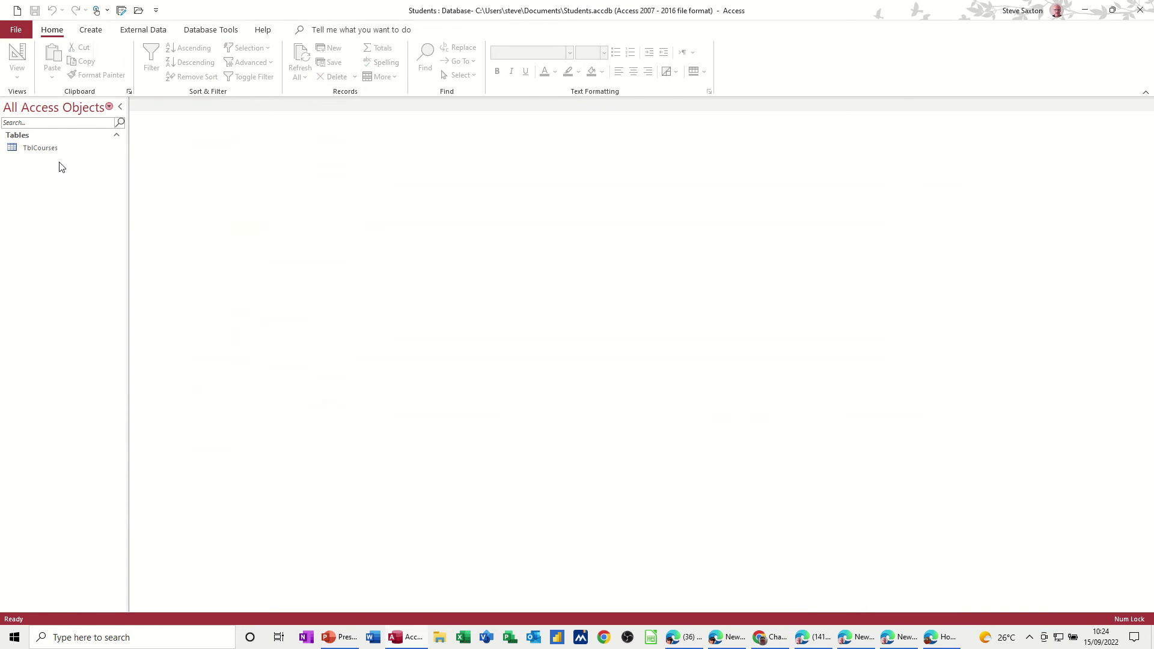
{"action": "left_click", "coordinate": [46, 150]}
Step: Start a new table design and attempt saving it as TblStudents, dismissing the warning
{"action": "left_click", "coordinate": [91, 29]}
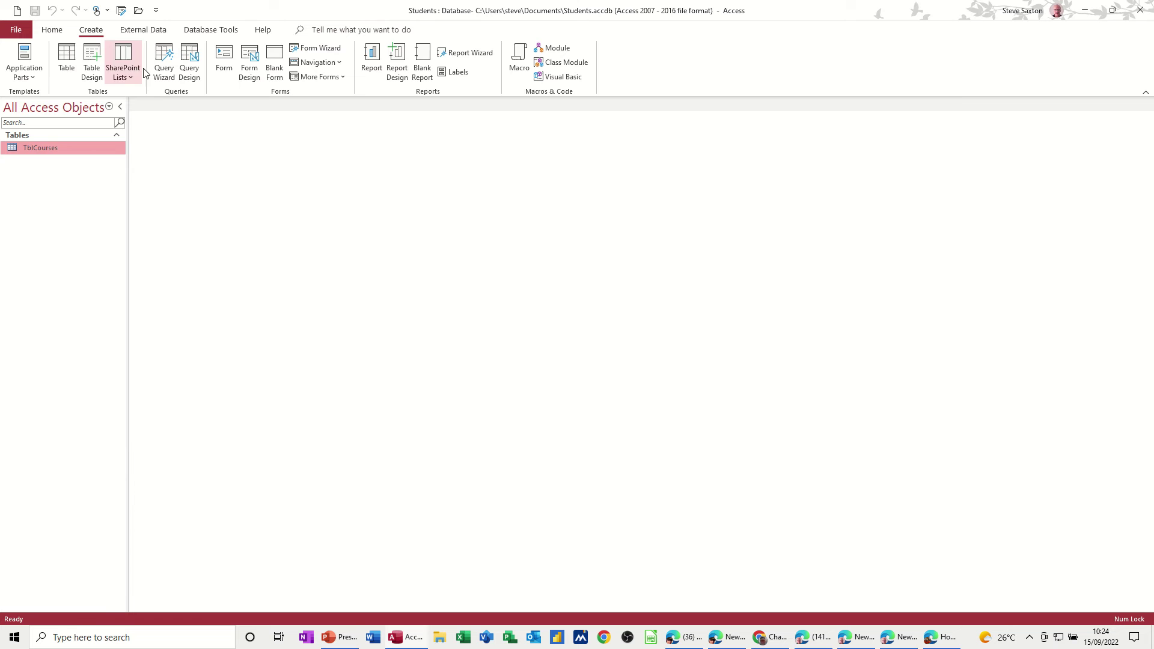
{"action": "left_click", "coordinate": [91, 63]}
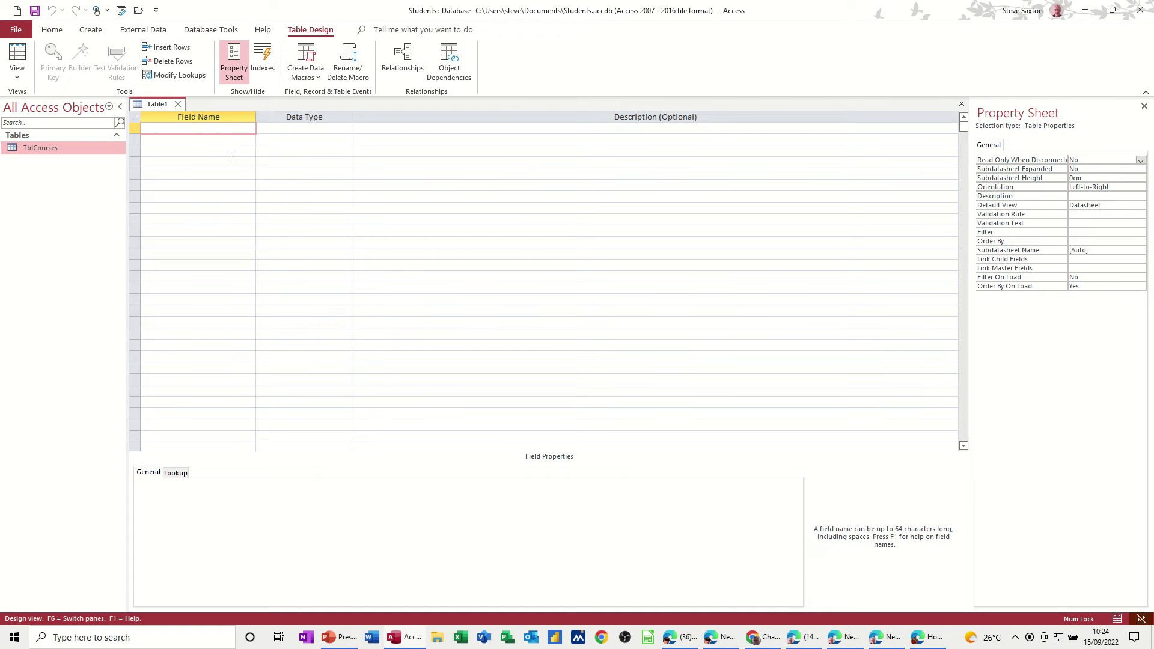
{"action": "left_click", "coordinate": [34, 10]}
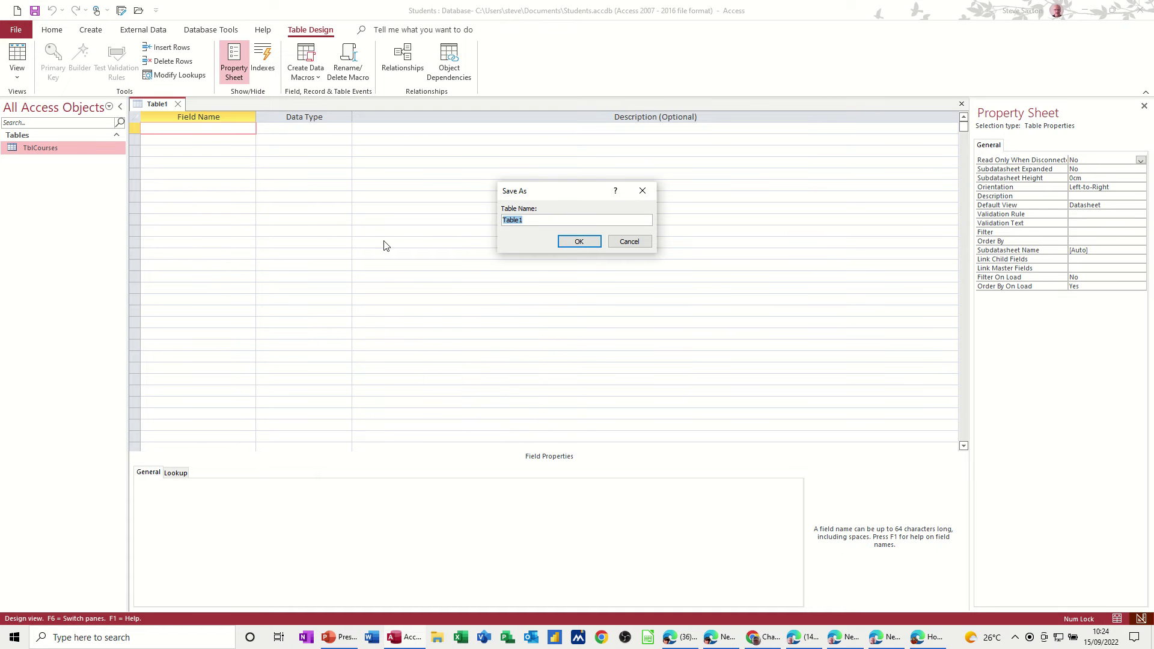
{"action": "type", "text": "TblStude"}
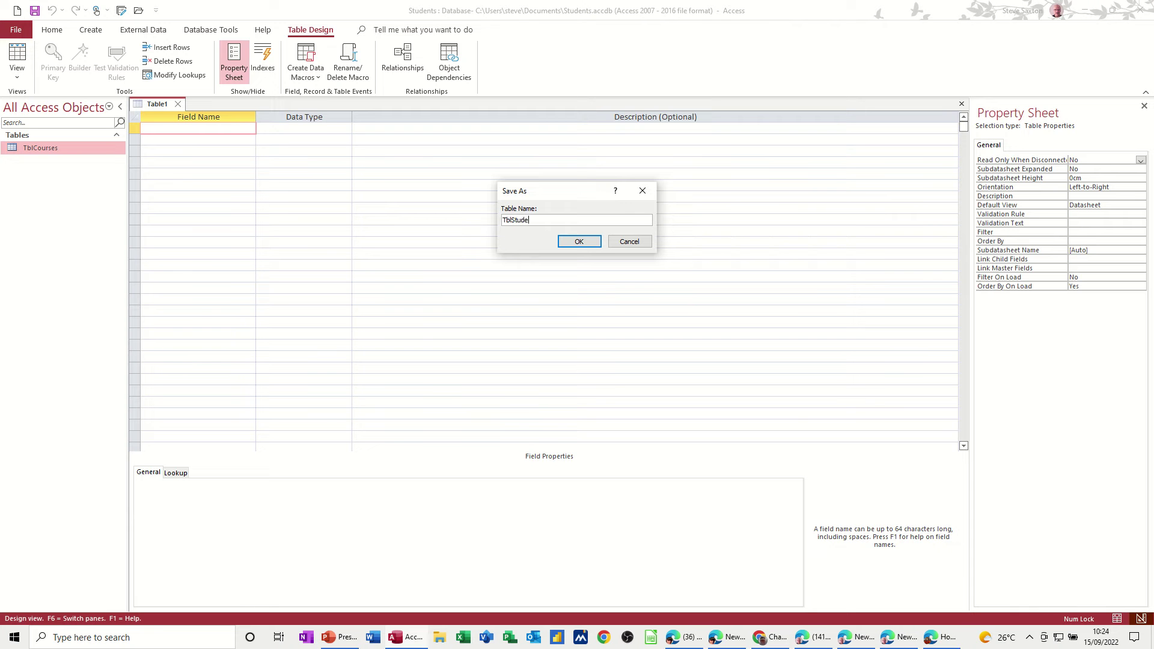
{"action": "type", "text": "nts"}
{"action": "left_click", "coordinate": [576, 246]}
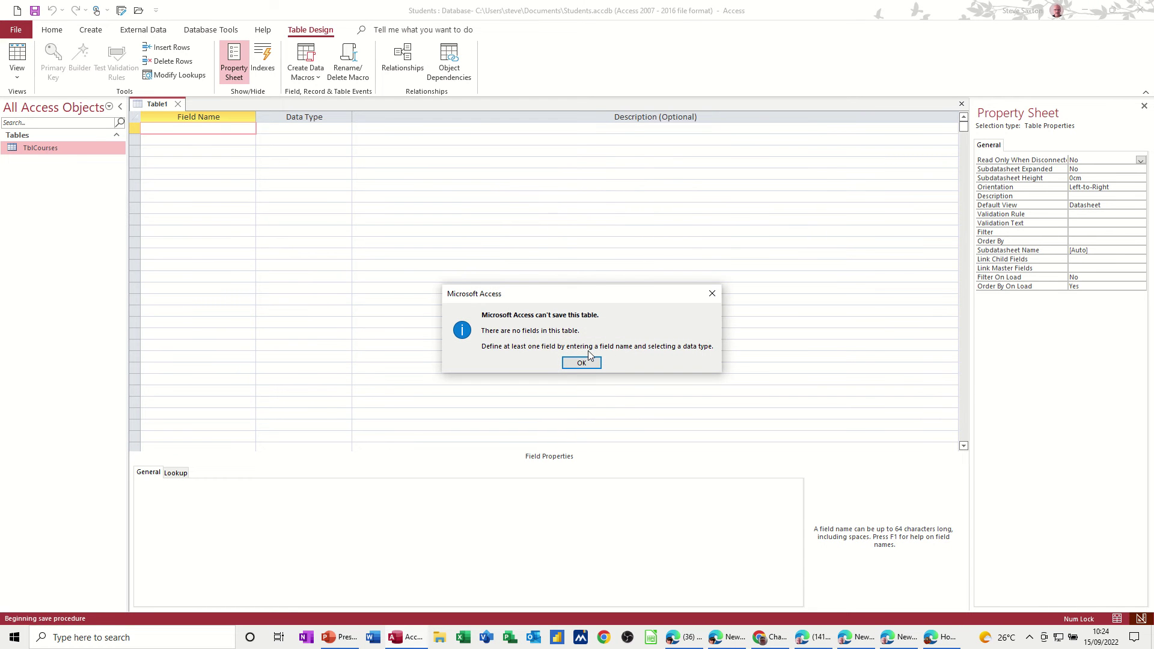
{"action": "left_click", "coordinate": [582, 363]}
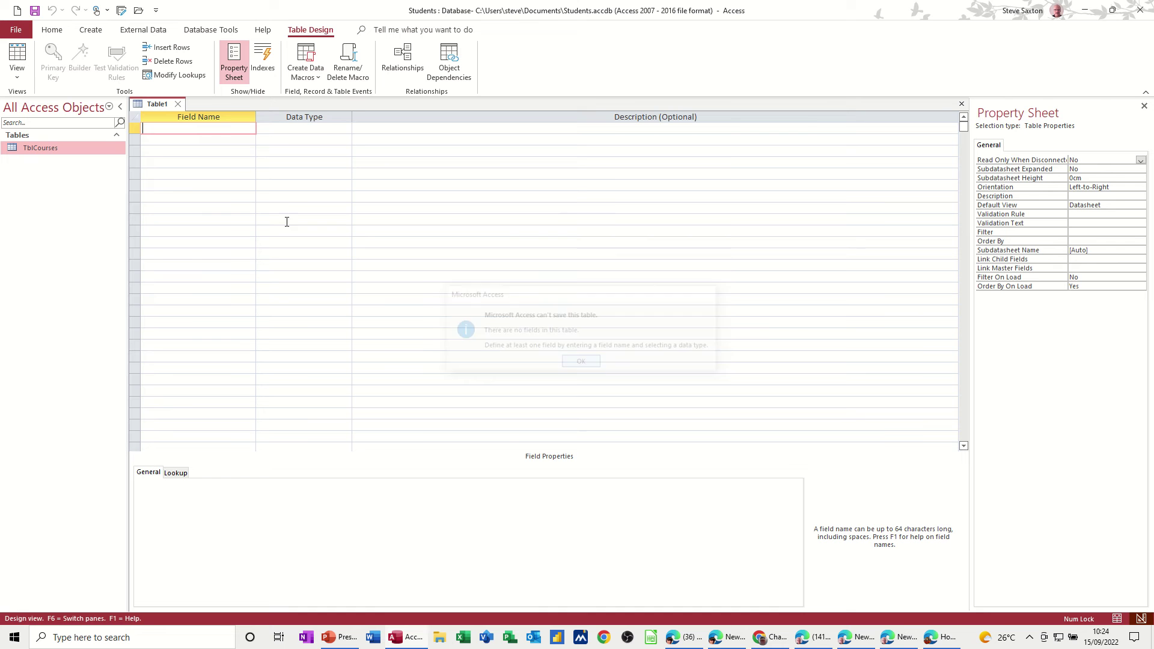
Step: Add StudentID as an AutoNumber primary key and save the table as TblStudents
{"action": "type", "text": "S"}
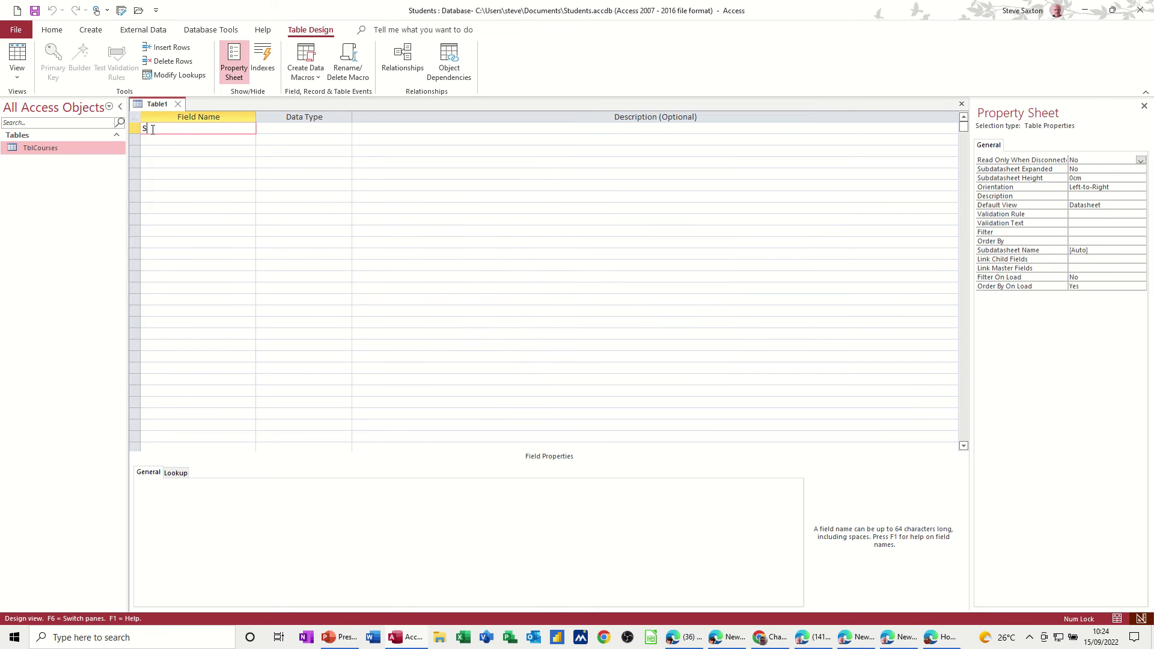
{"action": "type", "text": "tudnetID"}
{"action": "double_click", "coordinate": [163, 128]}
{"action": "type", "text": "StudentID"}
{"action": "key", "text": "Tab"}
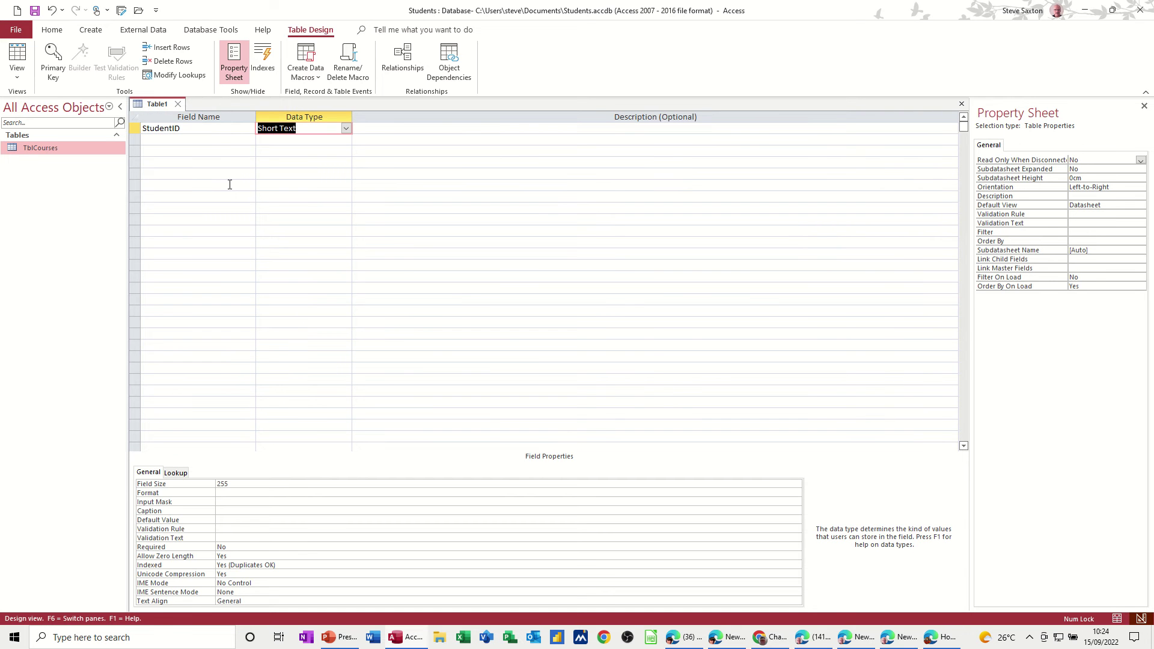
{"action": "type", "text": "a"}
{"action": "left_click", "coordinate": [190, 140]}
{"action": "left_click", "coordinate": [168, 129]}
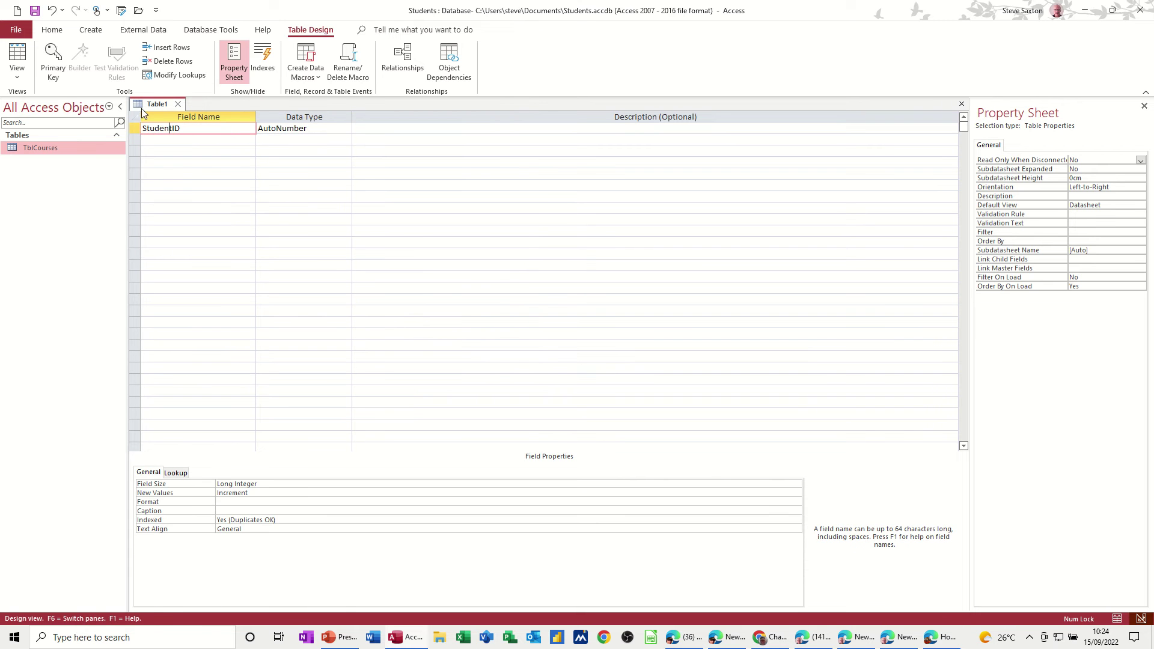
{"action": "left_click", "coordinate": [53, 60]}
{"action": "left_click", "coordinate": [191, 140]}
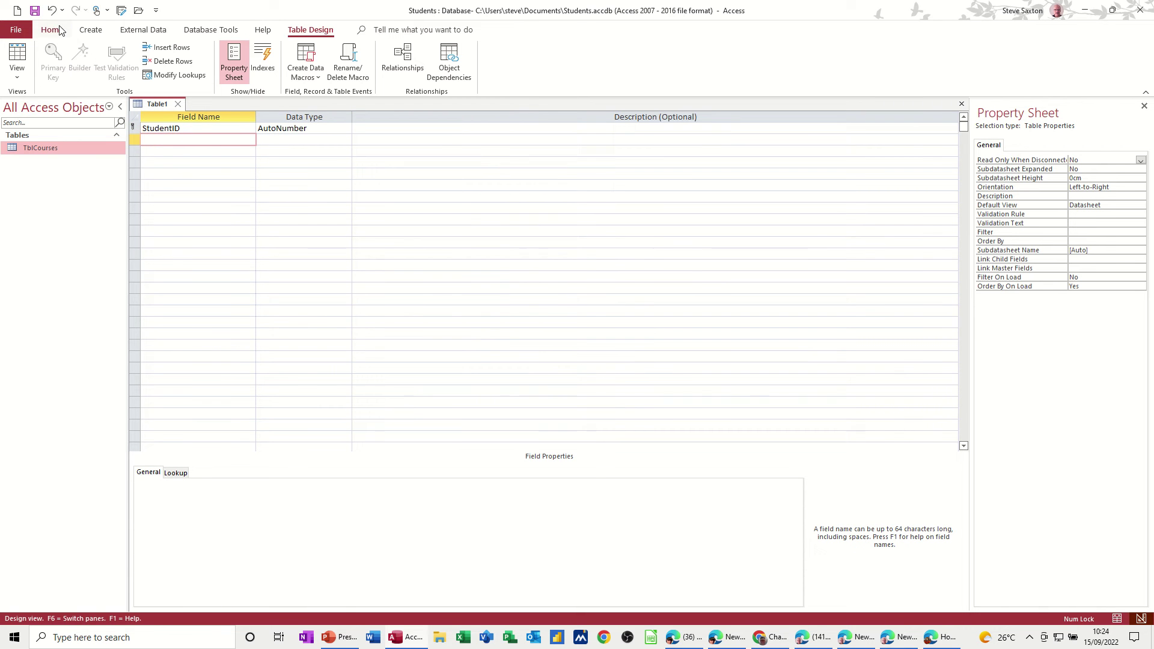
{"action": "left_click", "coordinate": [34, 10]}
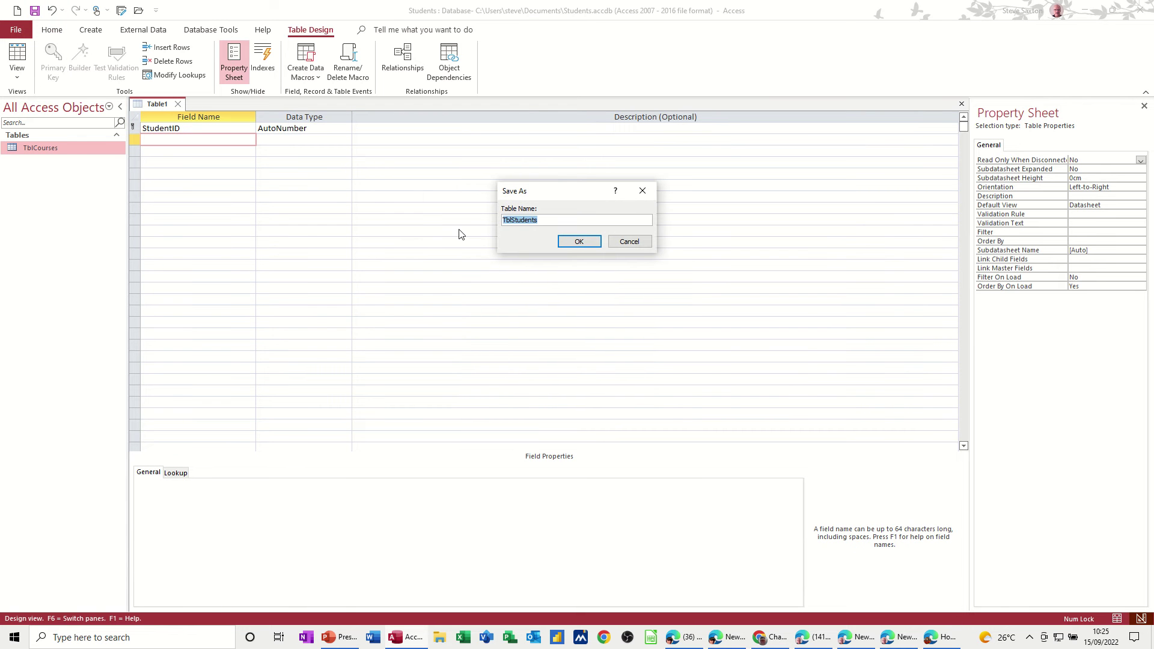
{"action": "left_click", "coordinate": [578, 242]}
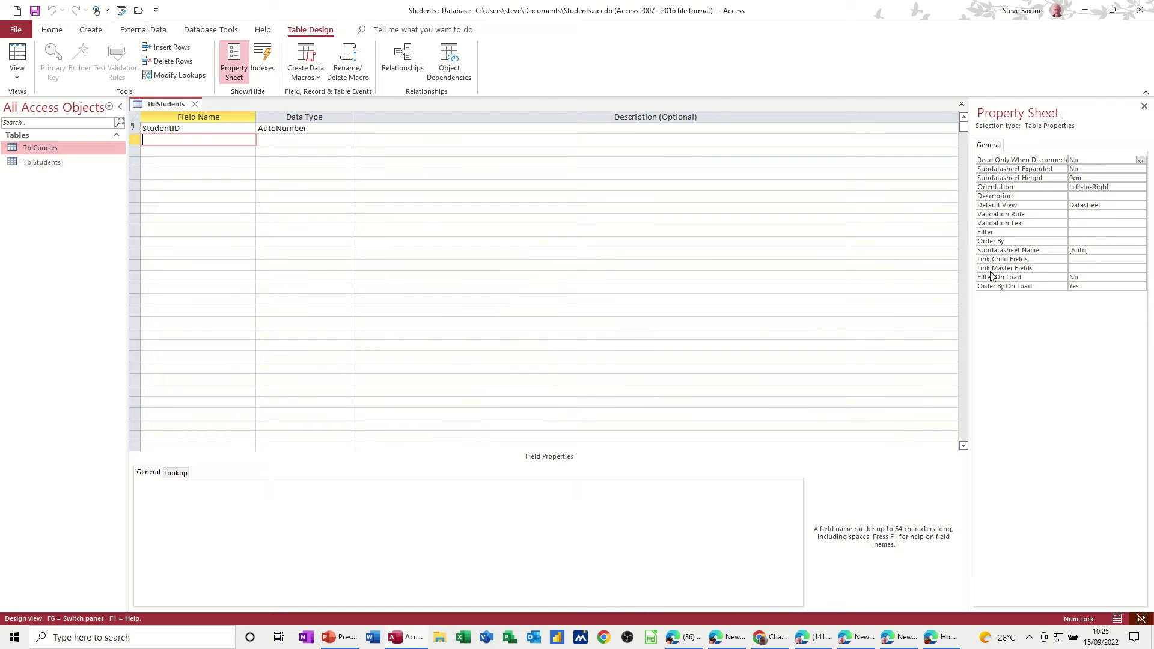
Step: Add Short Text fields StudentName, Address and Post Code, plus DateJoined as Date/Time
{"action": "type", "text": "StudentName"}
{"action": "key", "text": "Down"}
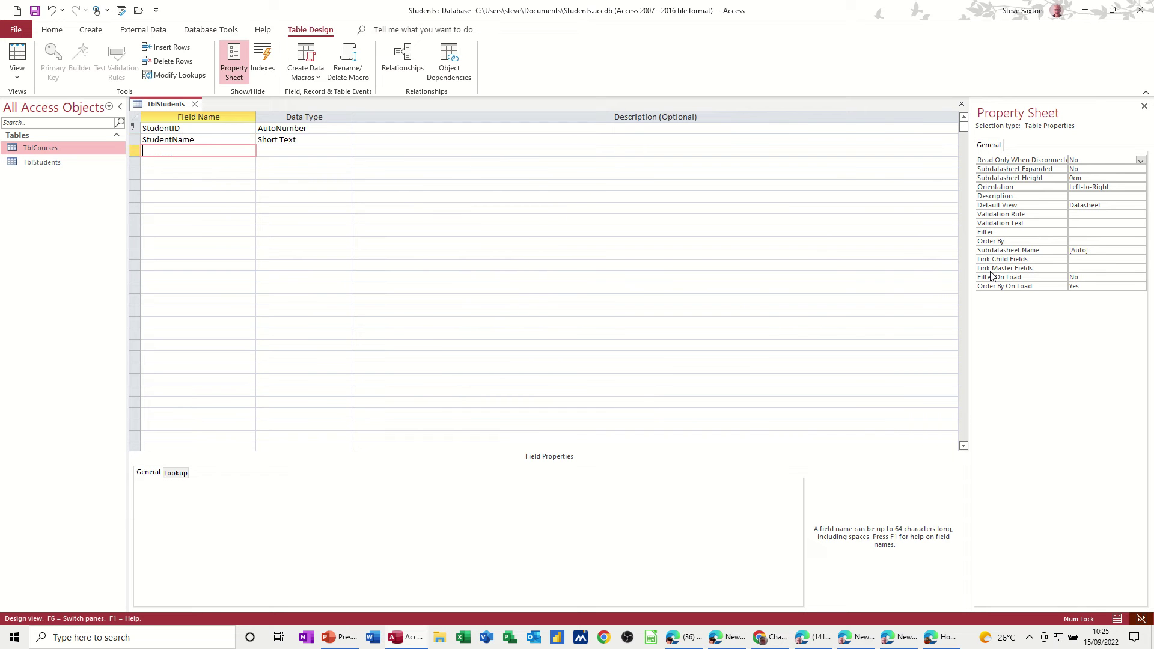
{"action": "type", "text": "Address"}
{"action": "key", "text": "Down"}
{"action": "type", "text": "Pos"}
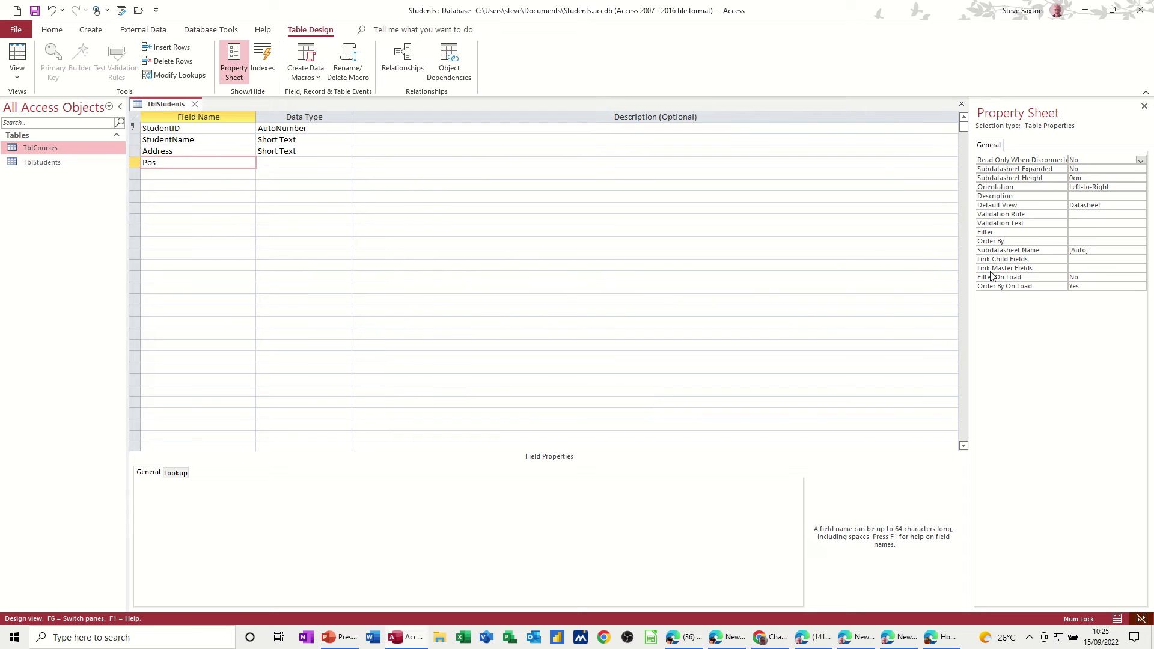
{"action": "type", "text": "t Code"}
{"action": "key", "text": "Down"}
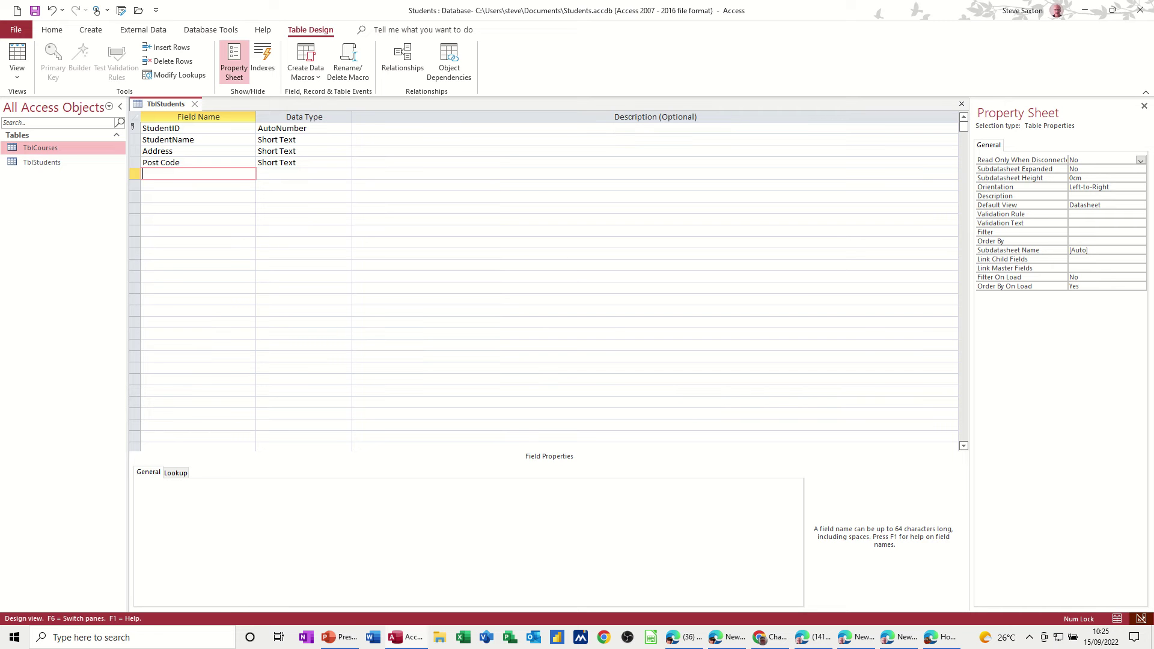
{"action": "type", "text": "DateJoined"}
{"action": "key", "text": "Tab"}
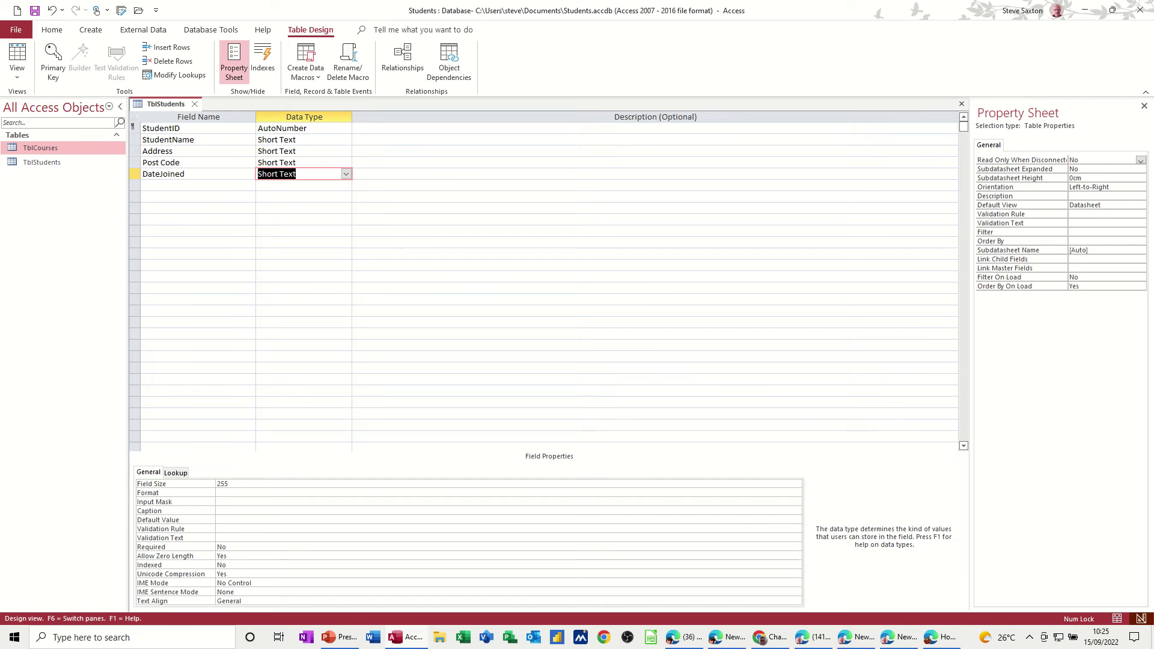
{"action": "type", "text": "date/Time"}
Step: Apply the Short Date input mask 00/00/0000;0;_ to DateJoined with the Input Mask Wizard
{"action": "left_click", "coordinate": [245, 173]}
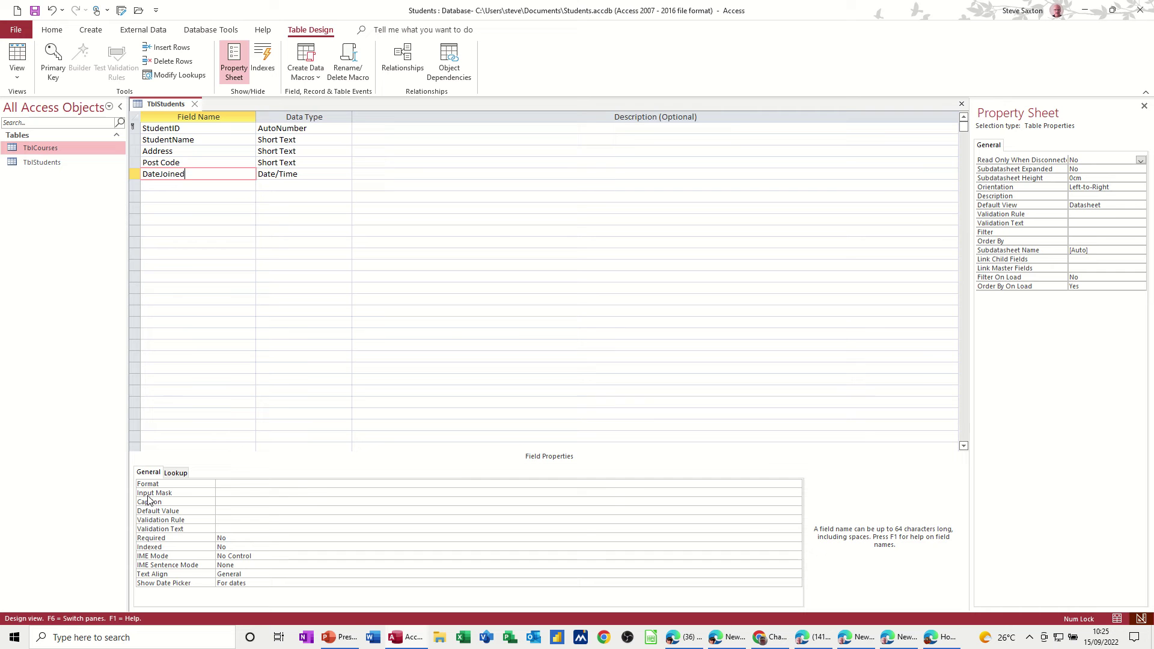
{"action": "left_click", "coordinate": [248, 493]}
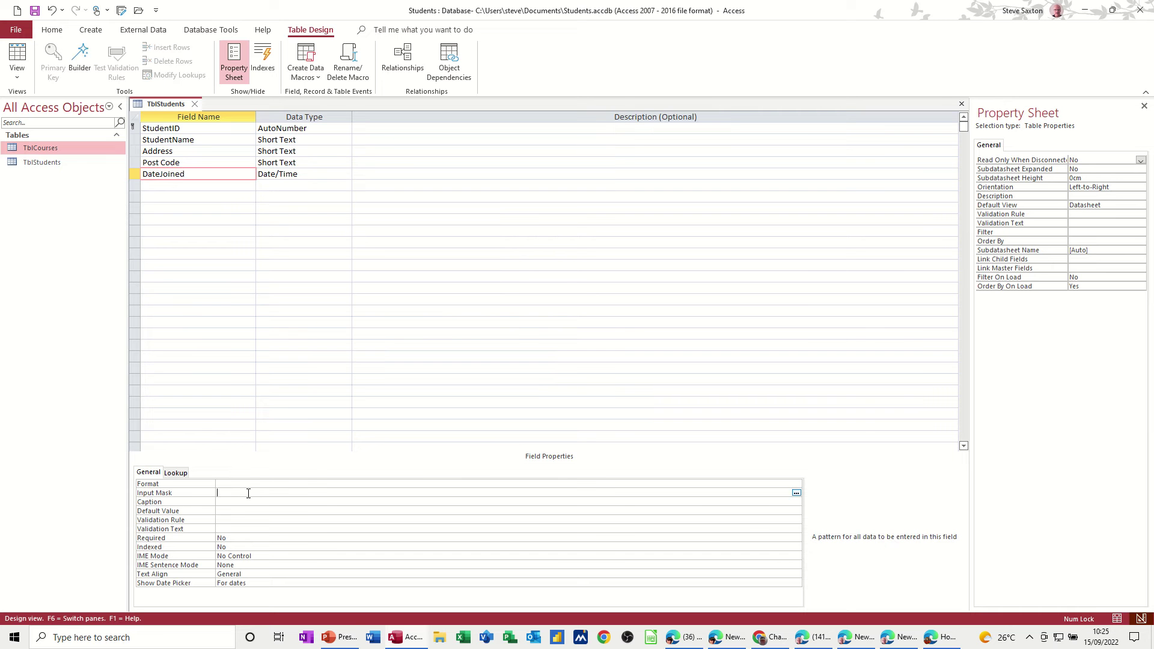
{"action": "left_click", "coordinate": [797, 493]}
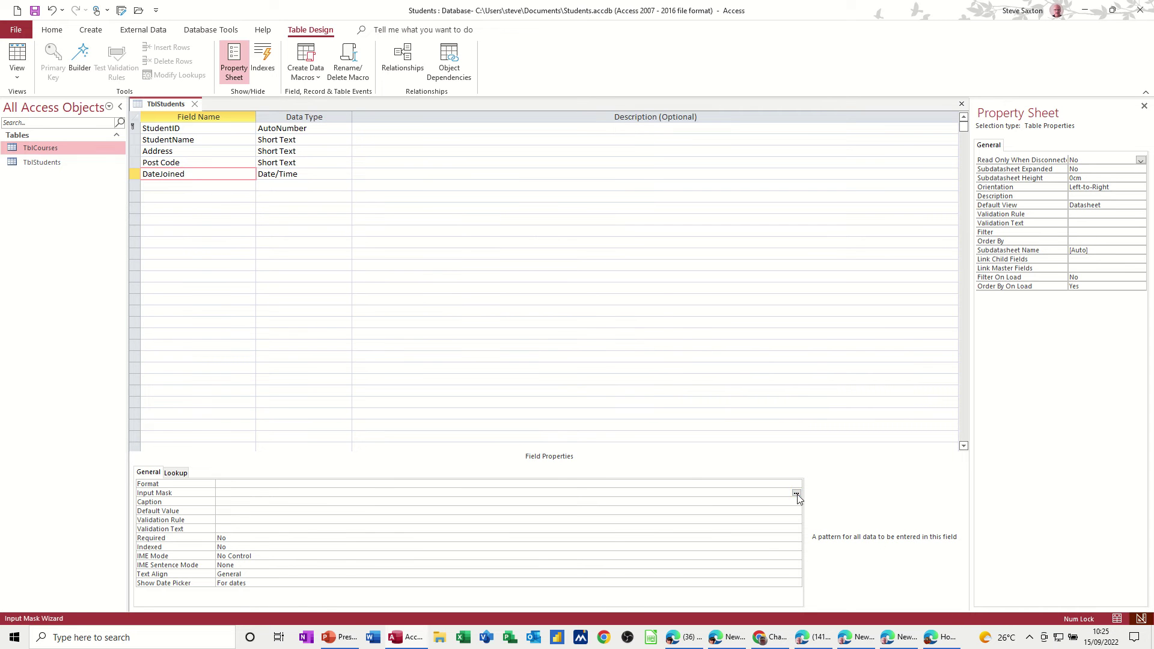
{"action": "left_click", "coordinate": [558, 353]}
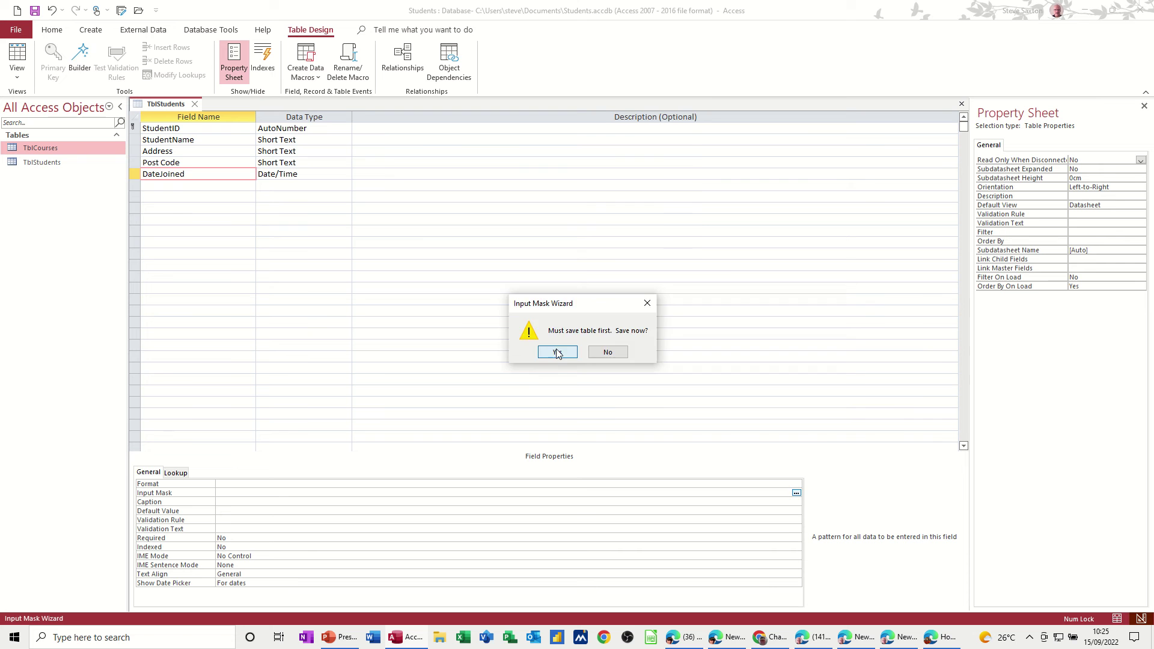
{"action": "left_click", "coordinate": [491, 243]}
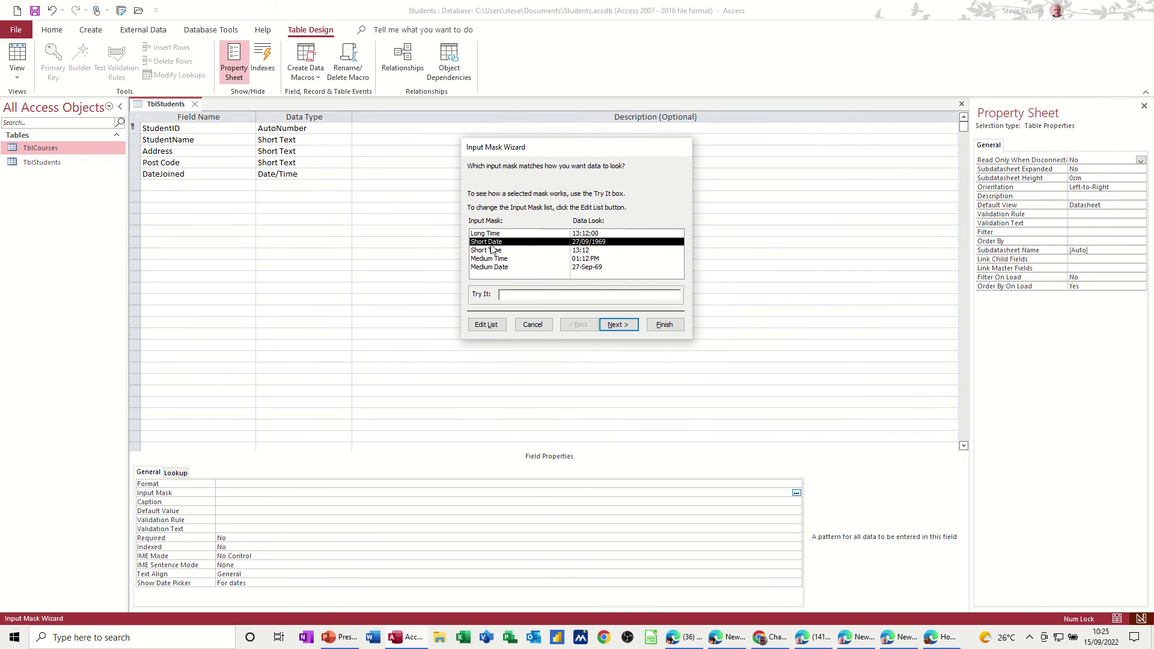
{"action": "left_click", "coordinate": [509, 294]}
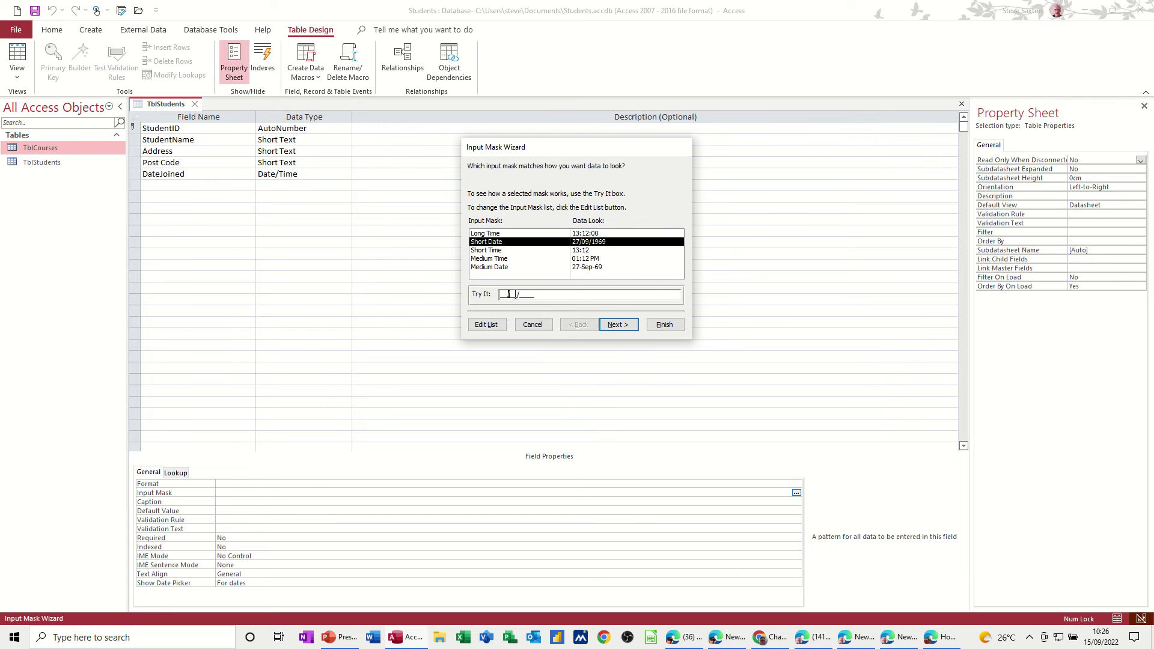
{"action": "left_click", "coordinate": [657, 332]}
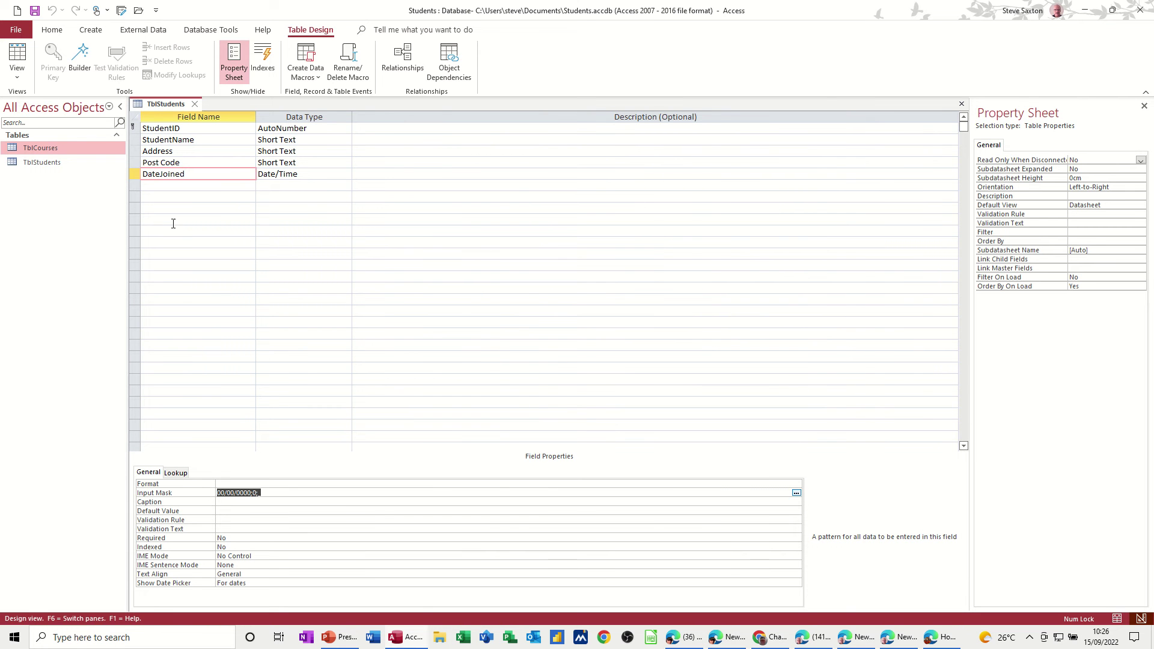
Step: Add a CourseID field of type Number below DateJoined
{"action": "left_click", "coordinate": [160, 186]}
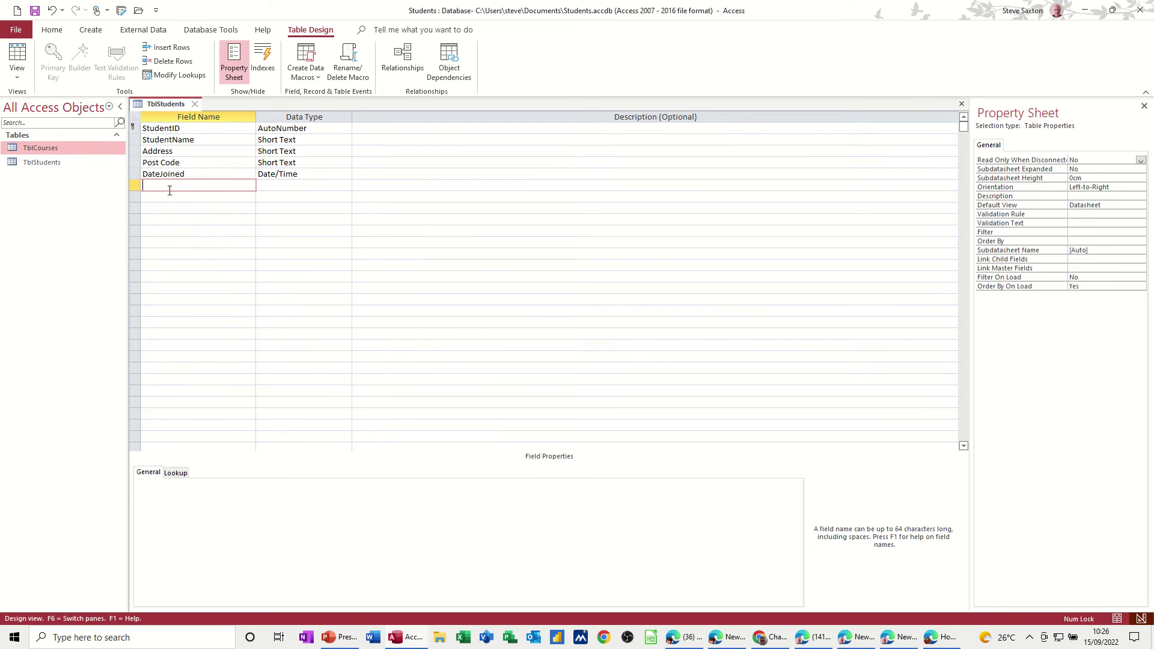
{"action": "type", "text": "CousreID"}
{"action": "key", "text": "Tab"}
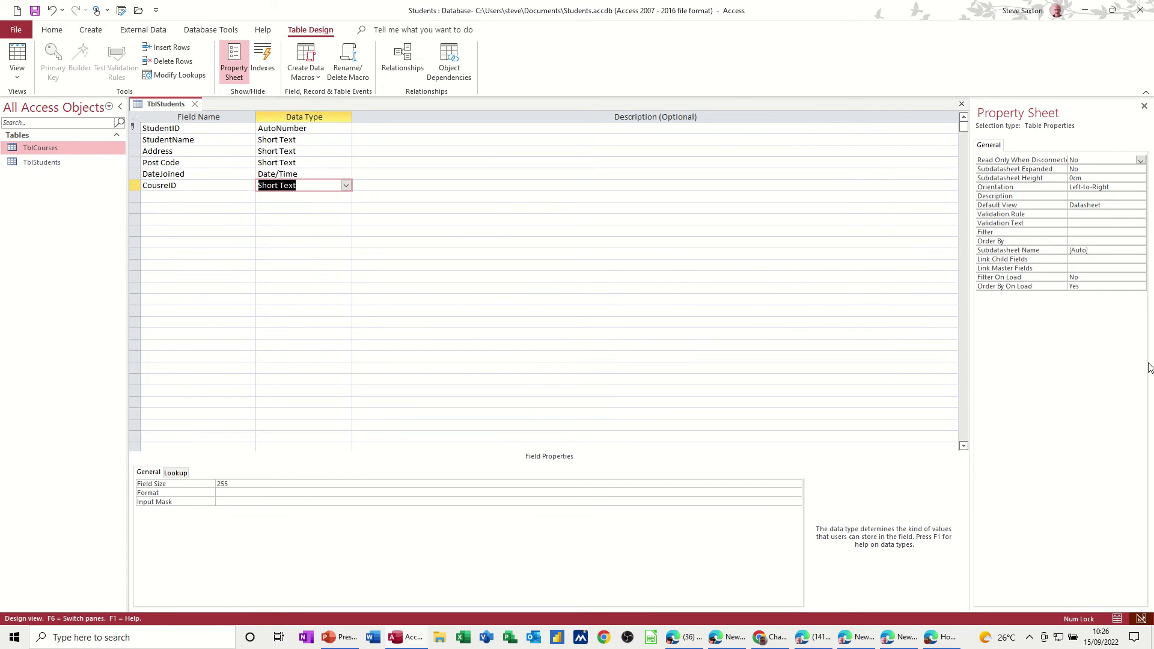
{"action": "type", "text": "n"}
{"action": "key", "text": "Tab"}
{"action": "key", "text": "Tab"}
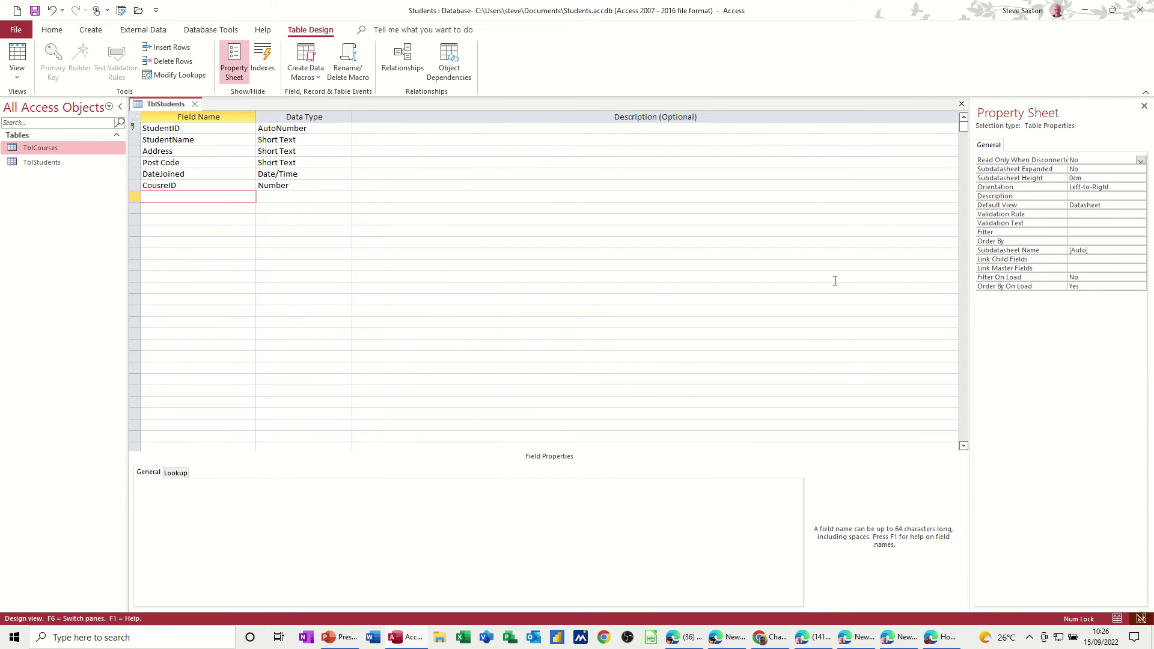
{"action": "double_click", "coordinate": [168, 187]}
{"action": "type", "text": "Cou"}
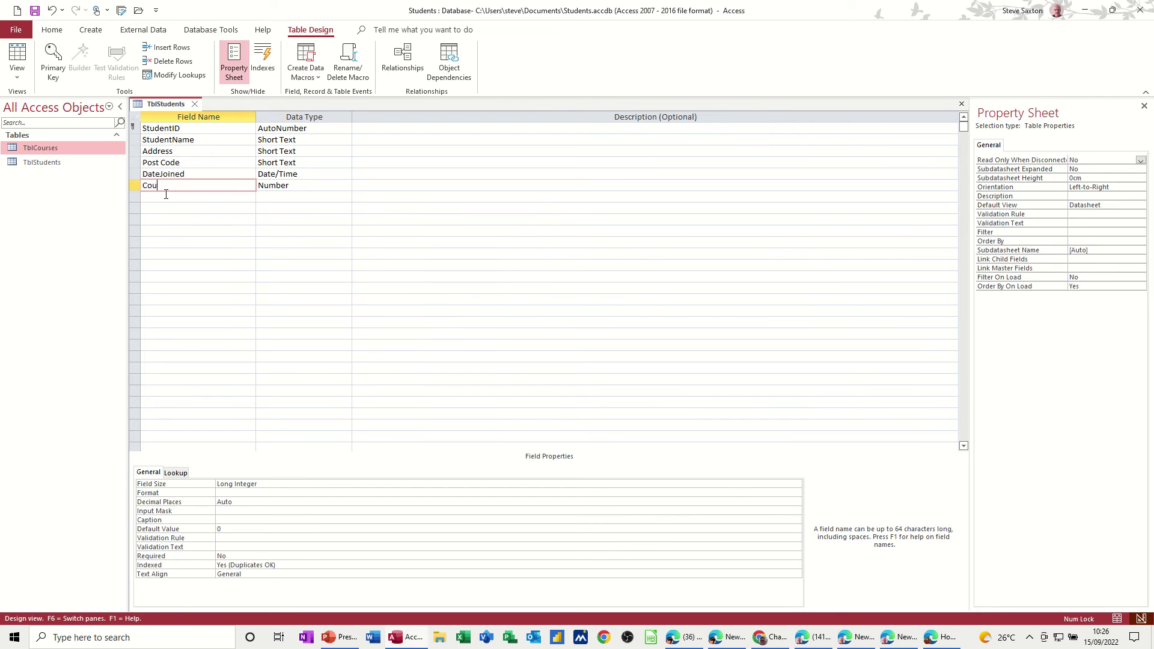
{"action": "type", "text": "rseID"}
Step: Add a second StudentID field with the Number data type
{"action": "left_click", "coordinate": [159, 200]}
{"action": "type", "text": "S"}
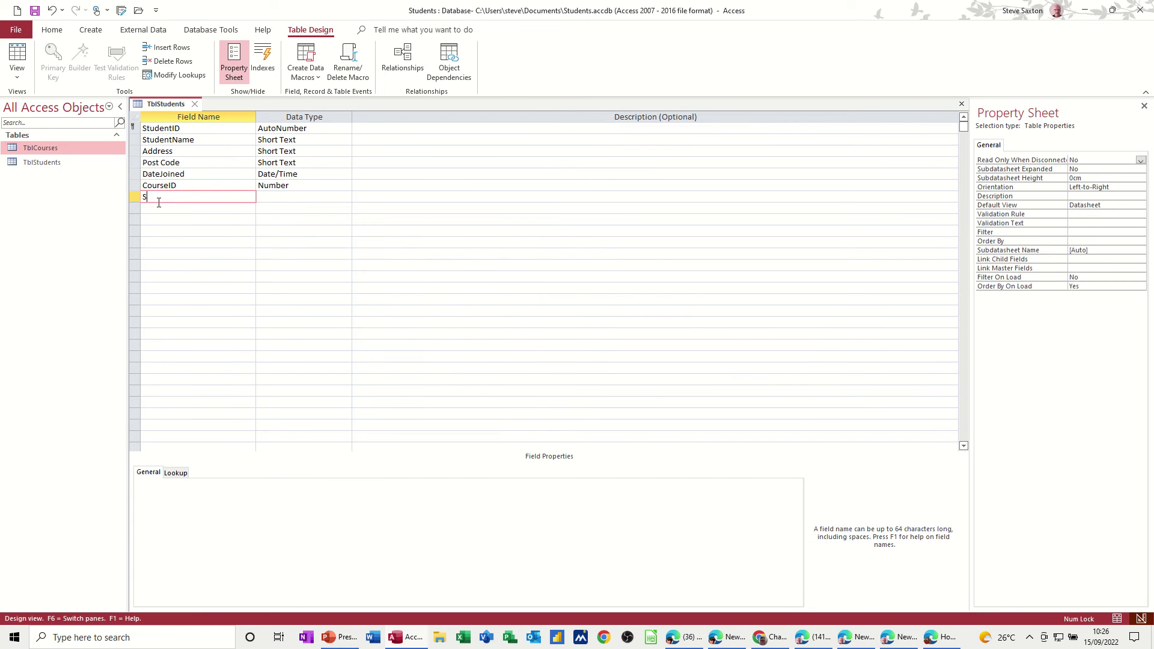
{"action": "type", "text": "tudentID"}
{"action": "key", "text": "Tab"}
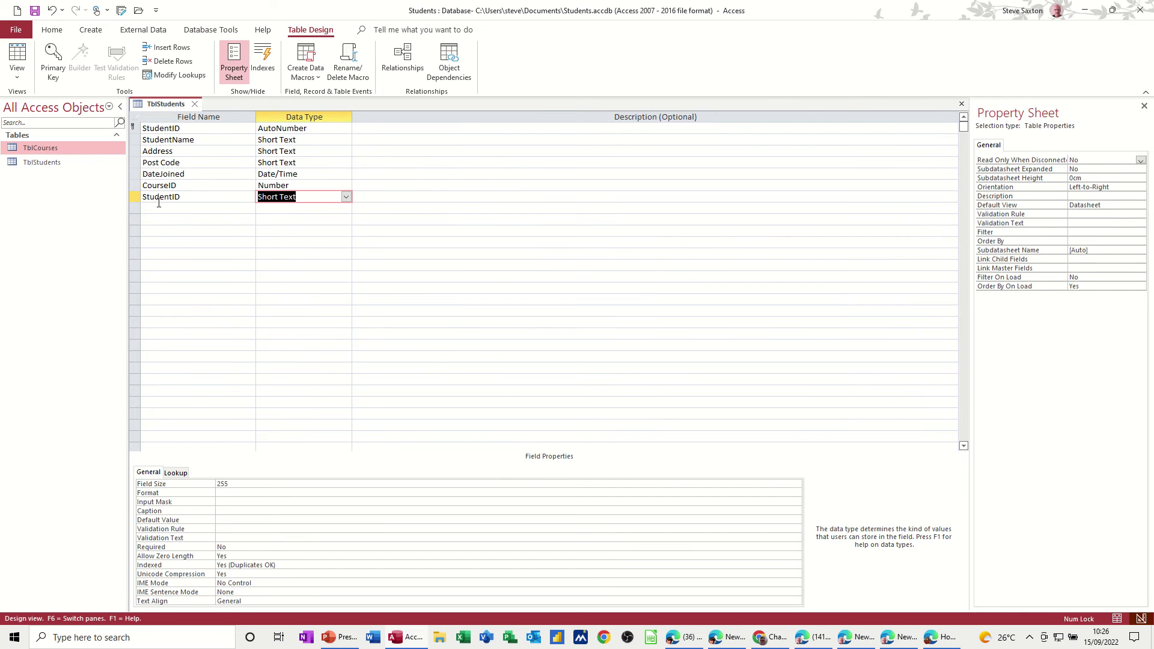
{"action": "type", "text": "number"}
{"action": "left_click", "coordinate": [178, 211]}
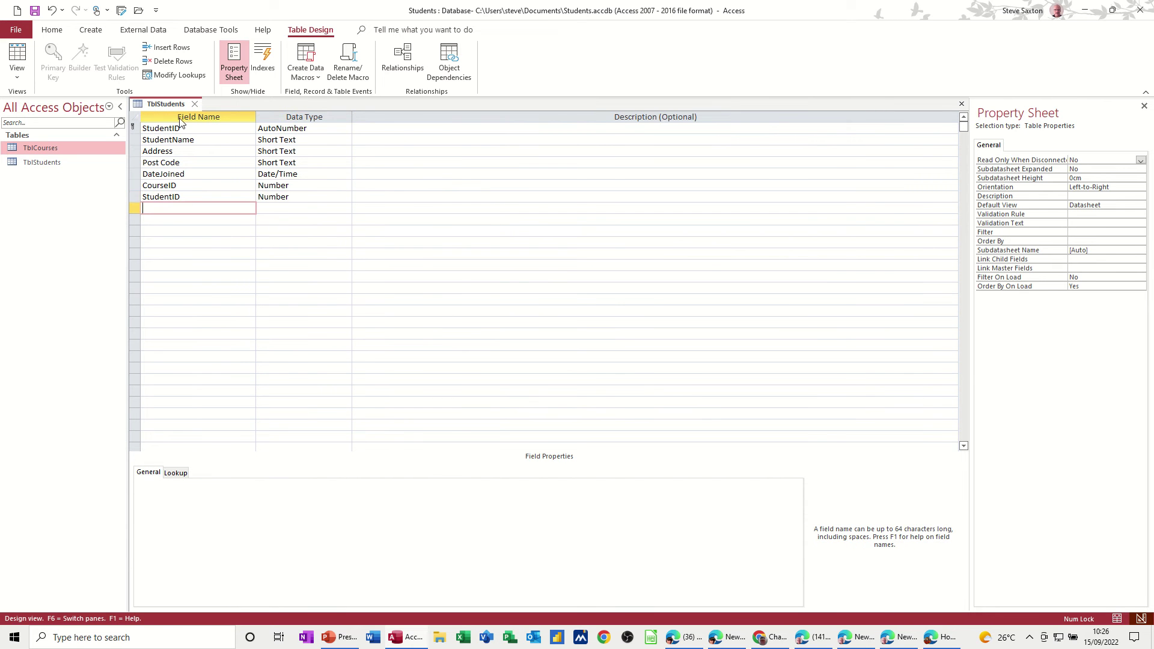
Step: Rename the duplicate StudentID field to SchoolID and save the TblStudents design
{"action": "left_click", "coordinate": [37, 14]}
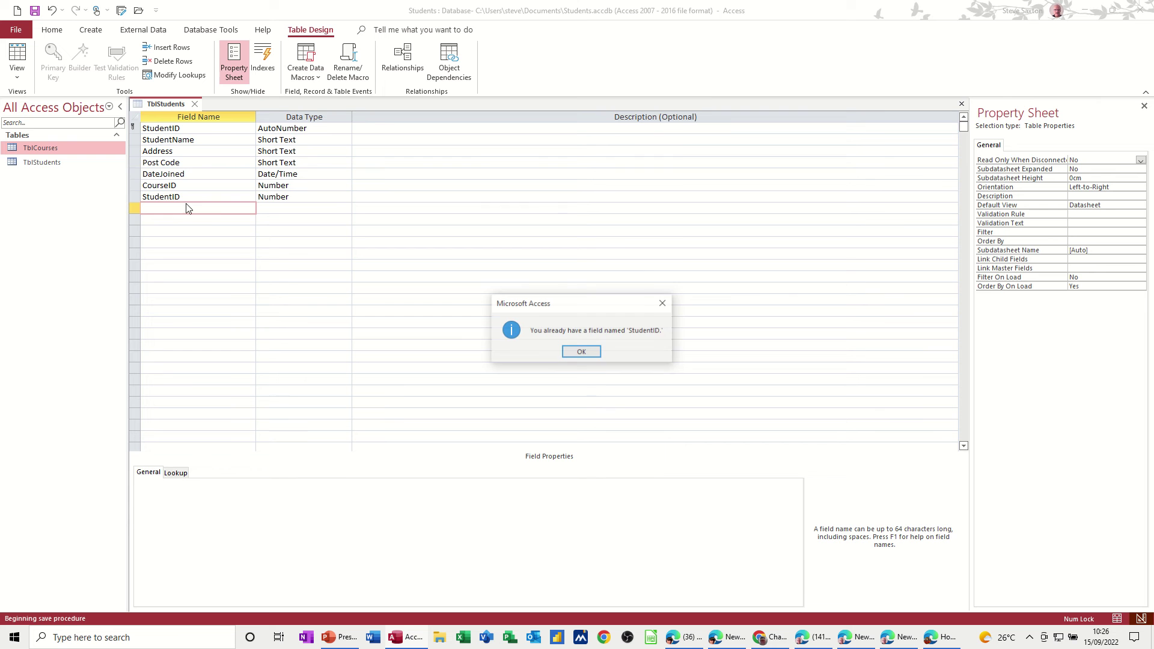
{"action": "left_click", "coordinate": [580, 352]}
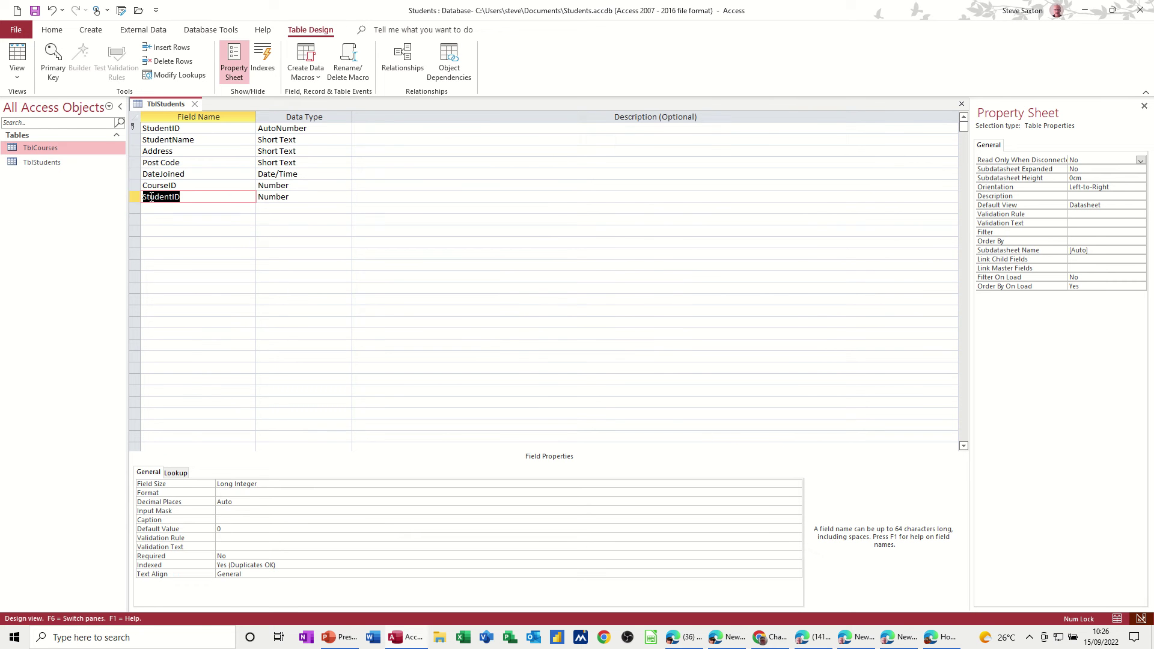
{"action": "type", "text": "SWchoolID"}
{"action": "left_click", "coordinate": [155, 198]}
{"action": "key", "text": "BackSpace"}
{"action": "left_click", "coordinate": [209, 208]}
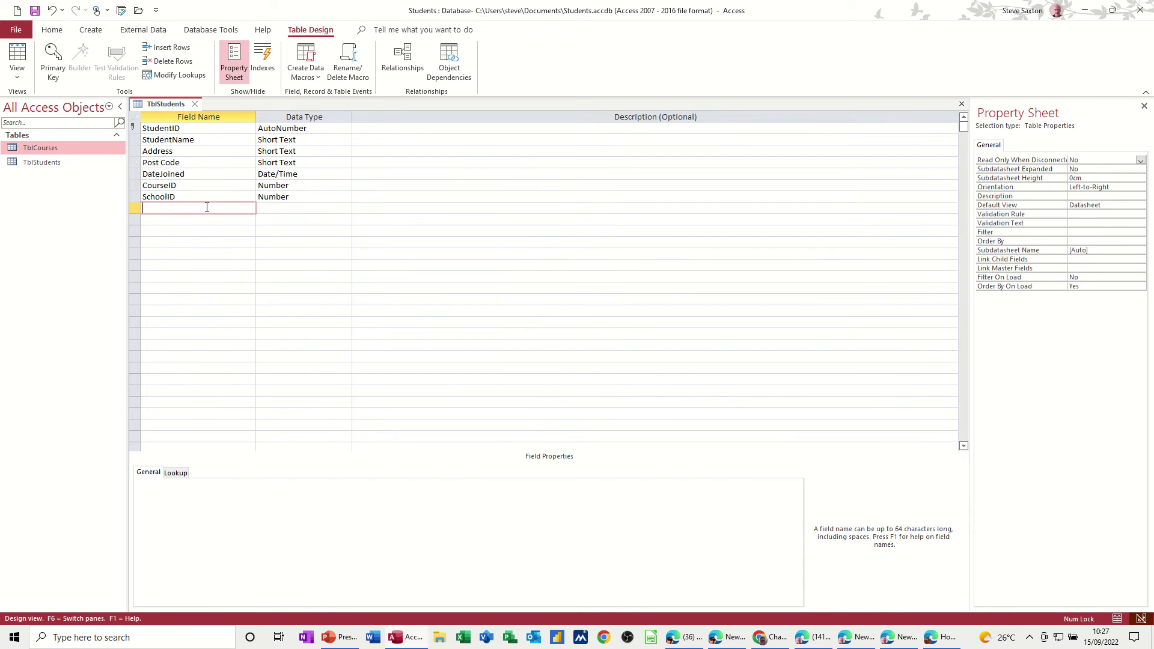
{"action": "left_click", "coordinate": [34, 11]}
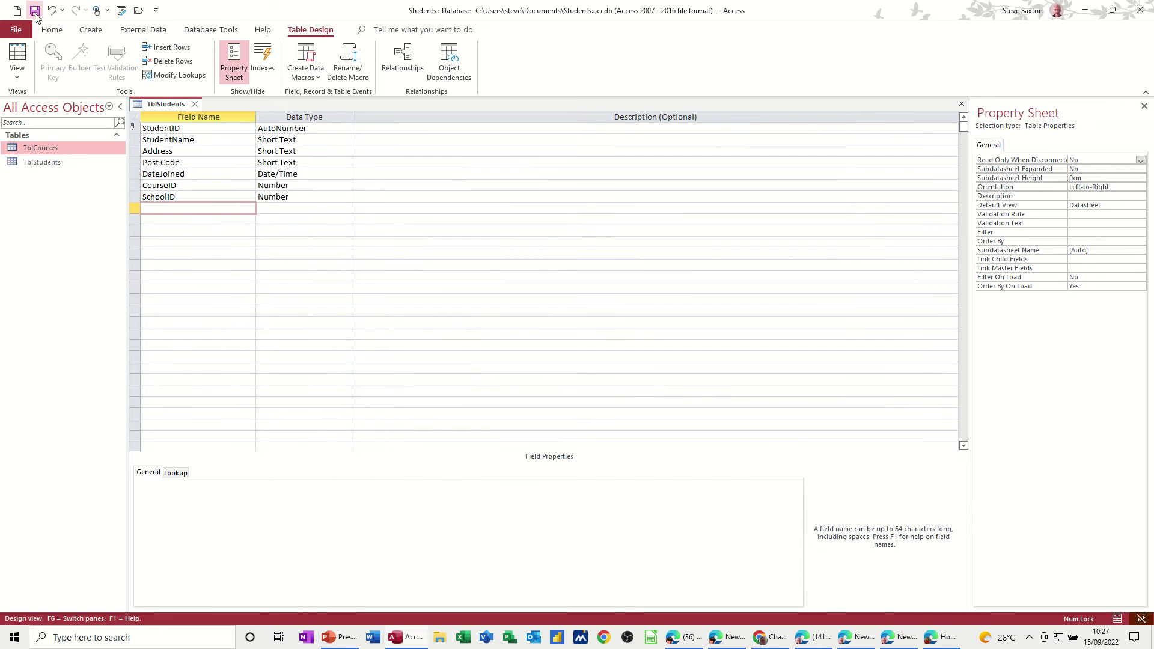
Step: Close the TblStudents design, then view the TblCourses and TblStudents datasheets and close them
{"action": "left_click", "coordinate": [194, 104]}
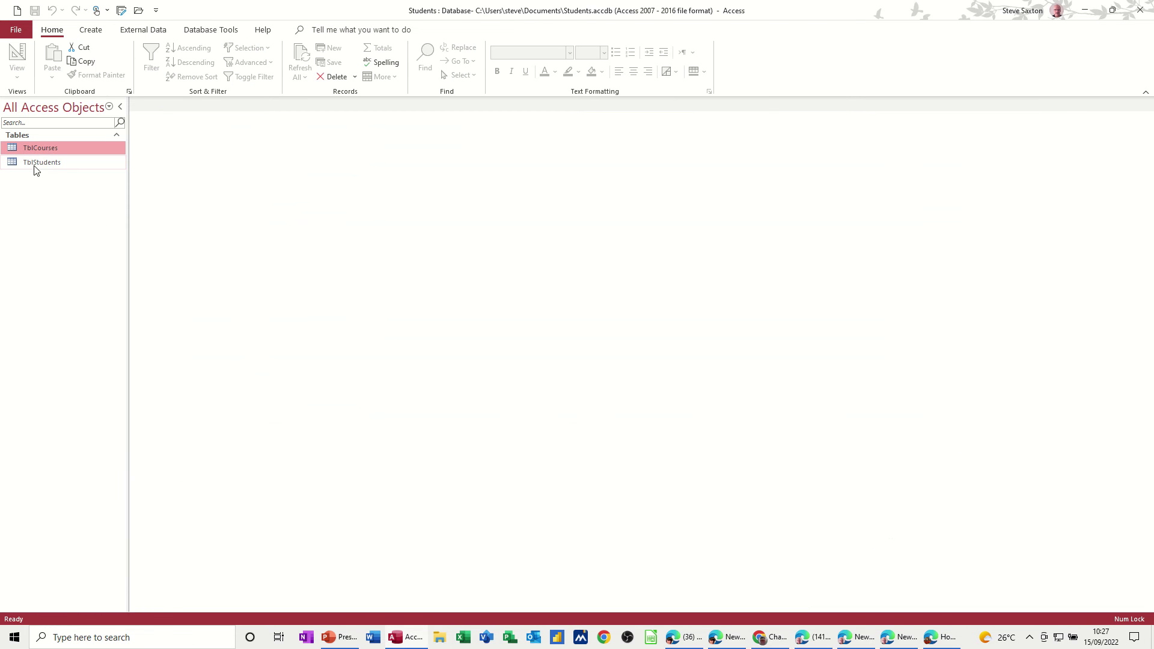
{"action": "double_click", "coordinate": [41, 148]}
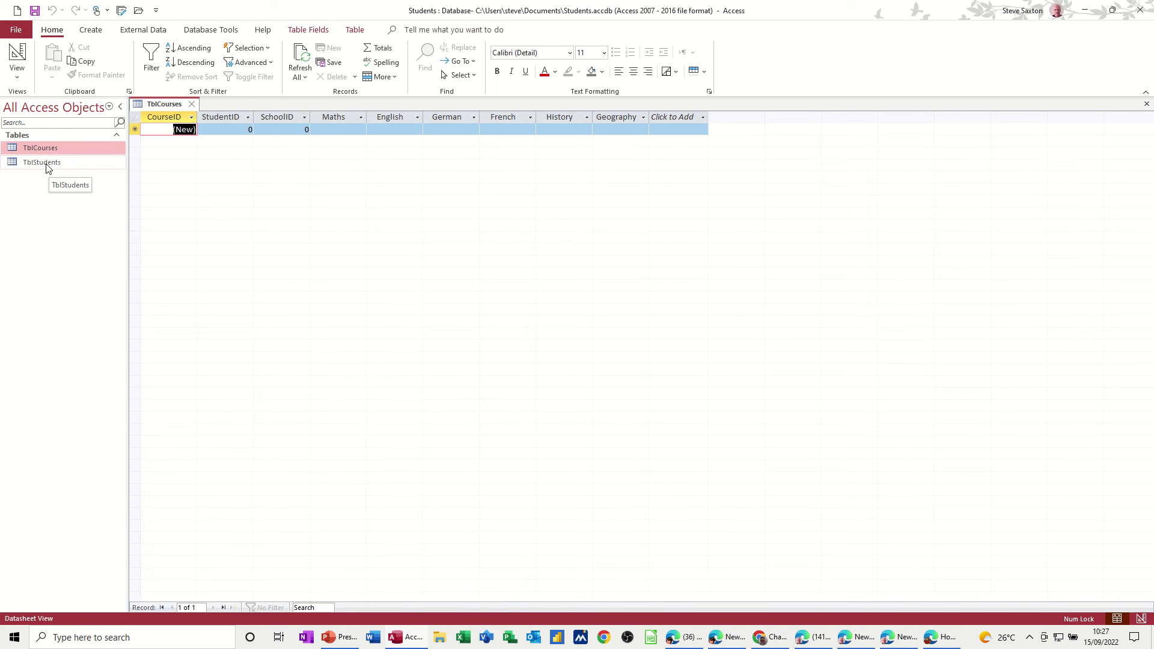
{"action": "double_click", "coordinate": [83, 164]}
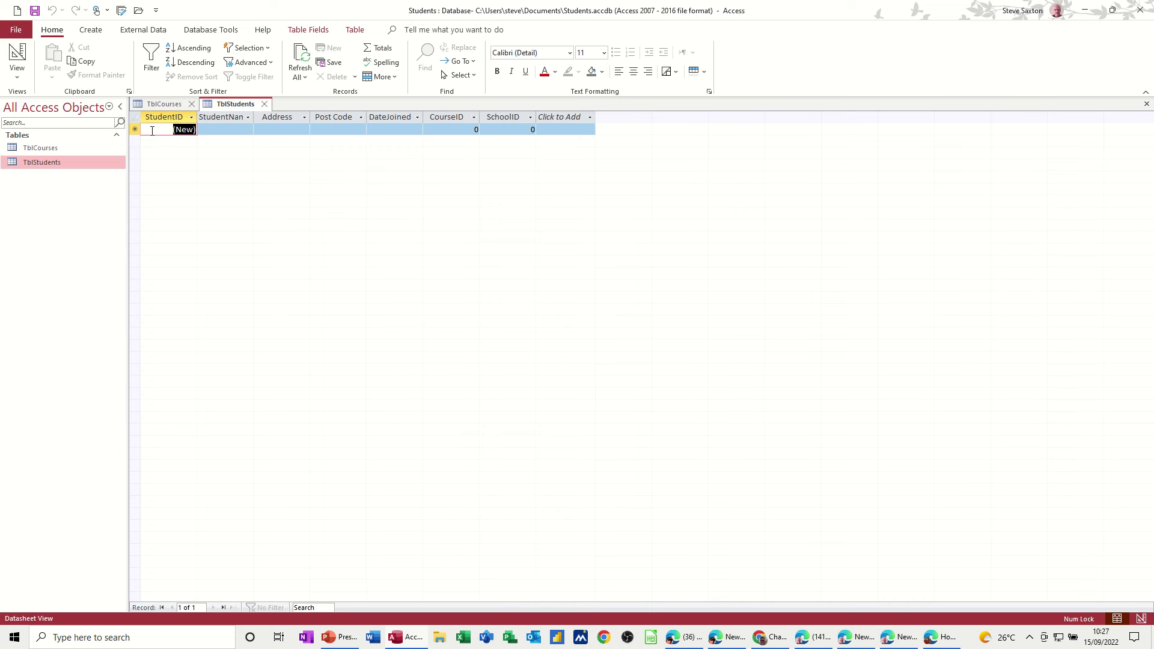
{"action": "left_click", "coordinate": [265, 106]}
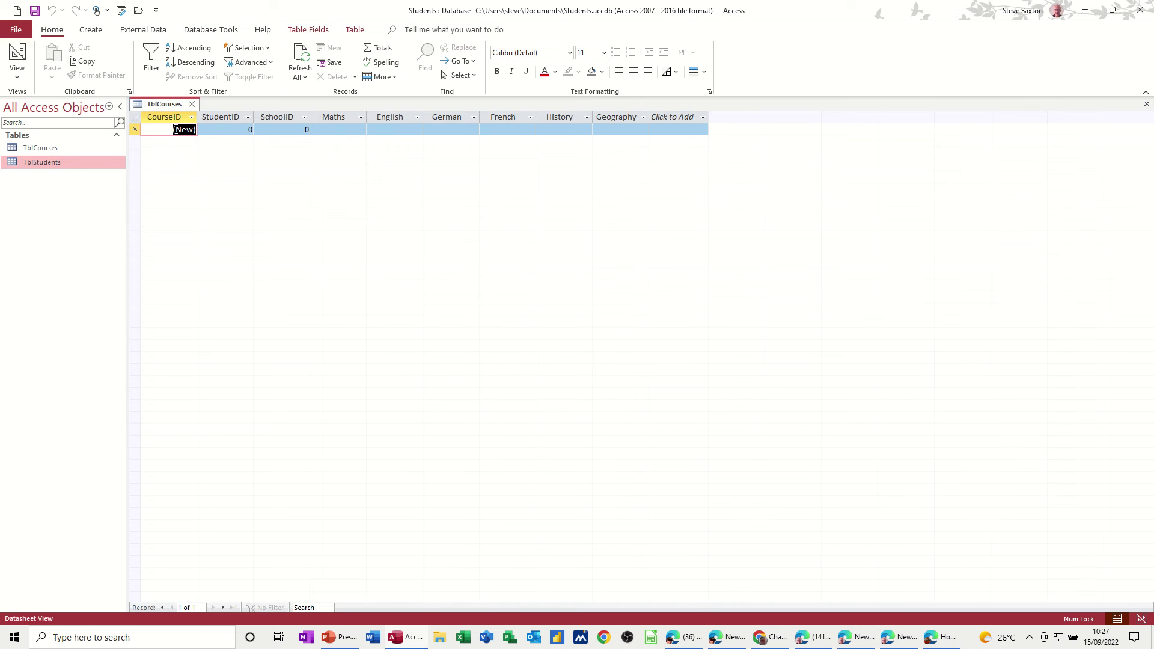
{"action": "left_click", "coordinate": [191, 105]}
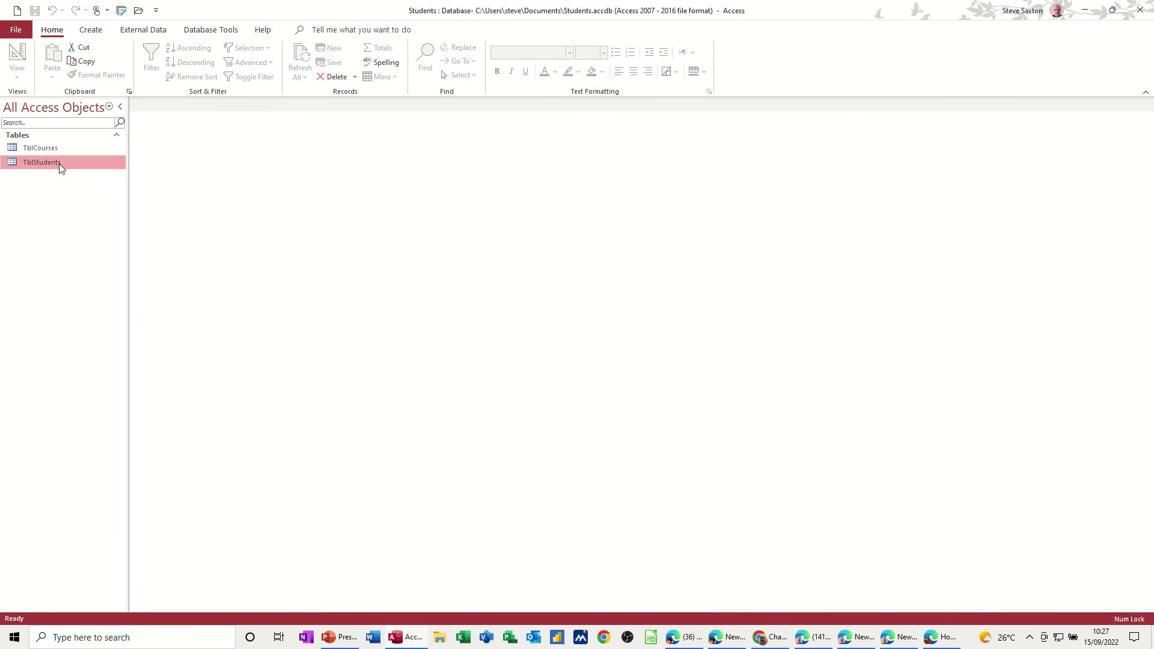
Step: Start a new table in Design View with SchoolID as an AutoNumber primary key
{"action": "left_click", "coordinate": [91, 30]}
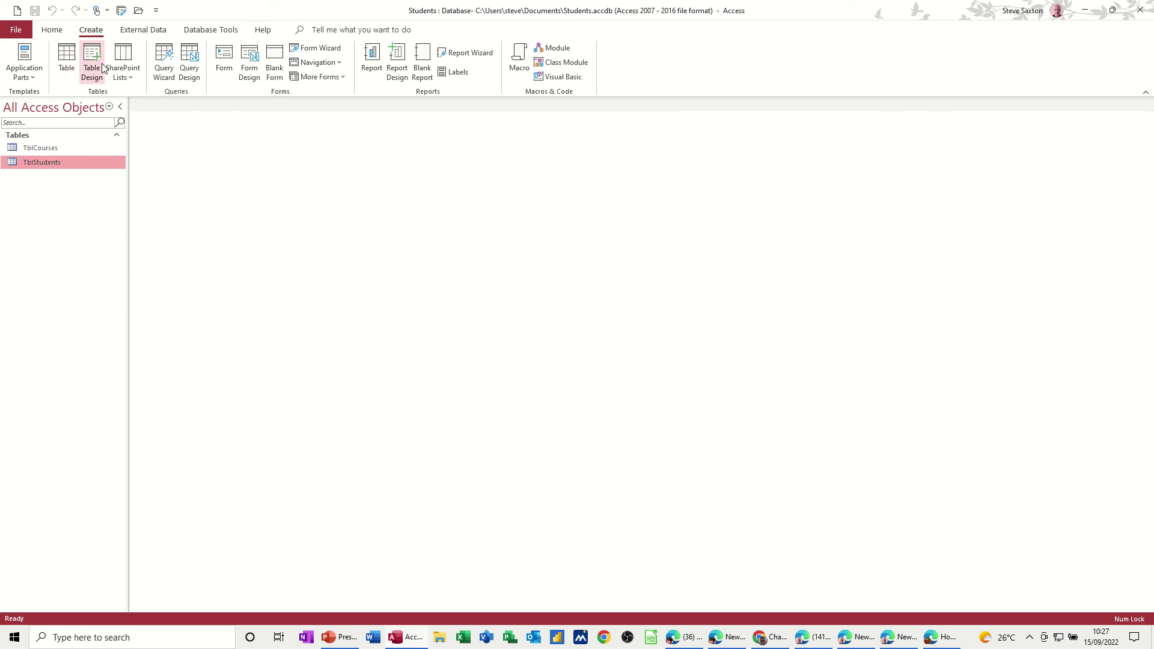
{"action": "left_click", "coordinate": [90, 63]}
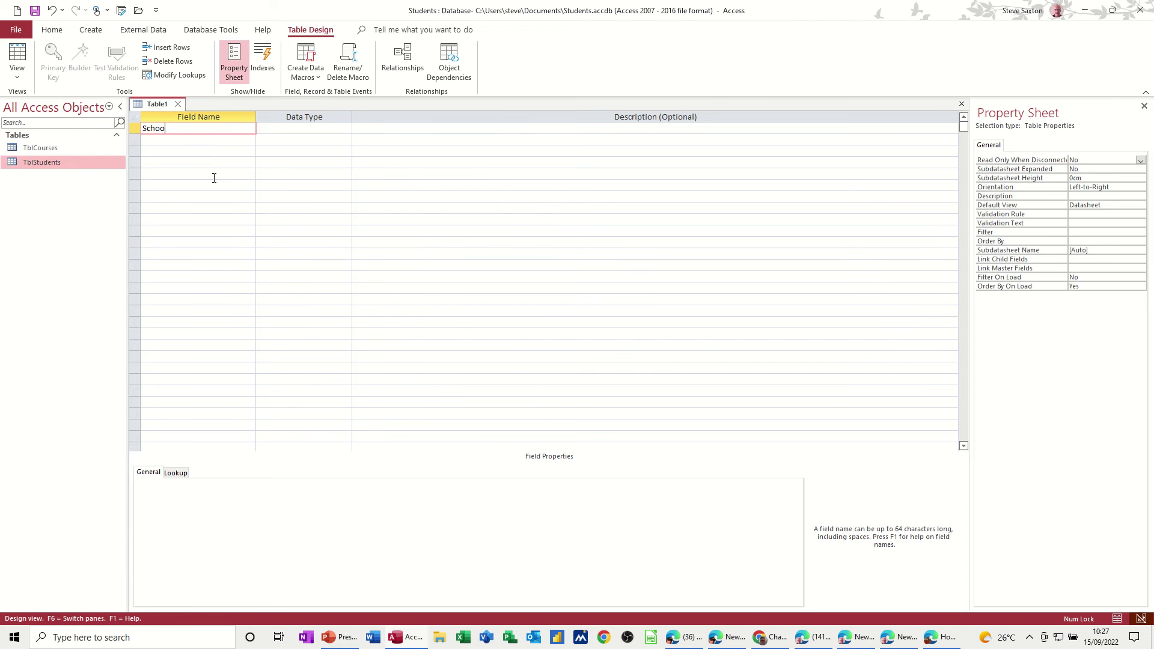
{"action": "type", "text": "SchoolID"}
{"action": "key", "text": "Tab"}
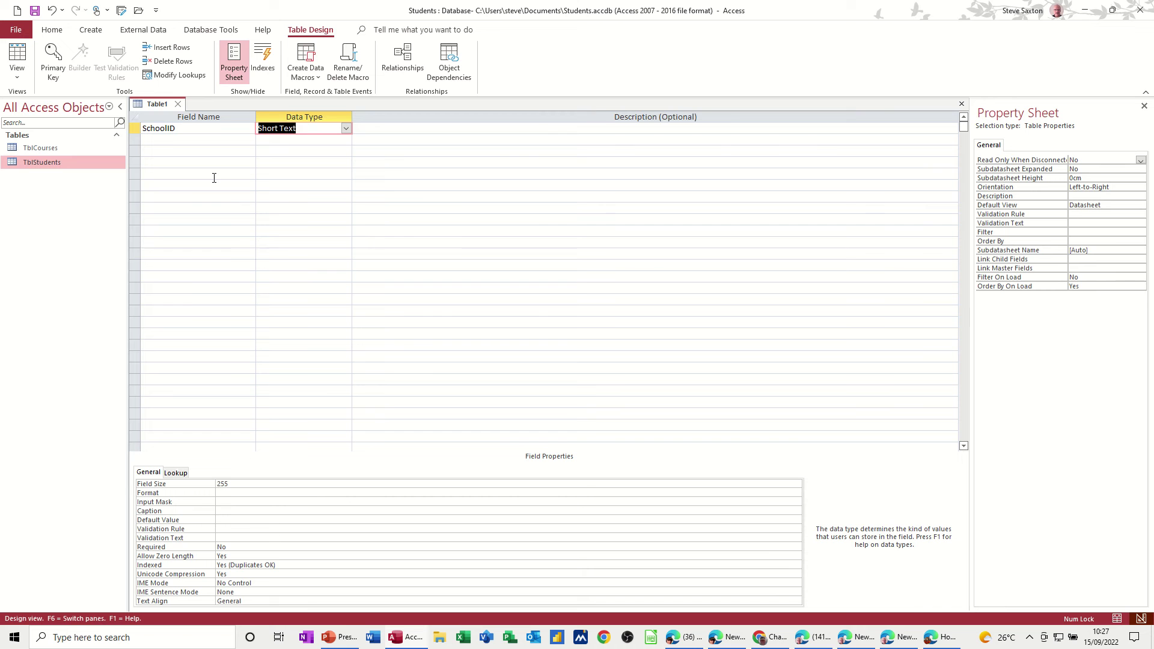
{"action": "type", "text": "autoNumber"}
{"action": "left_click", "coordinate": [187, 140]}
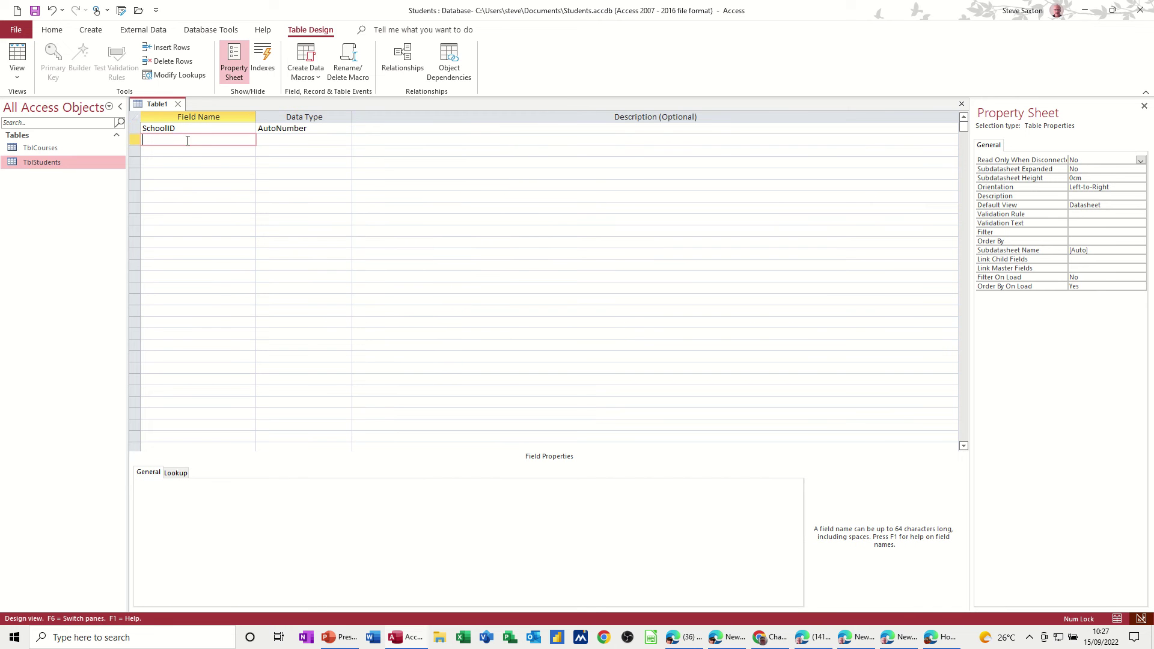
{"action": "left_click", "coordinate": [181, 129]}
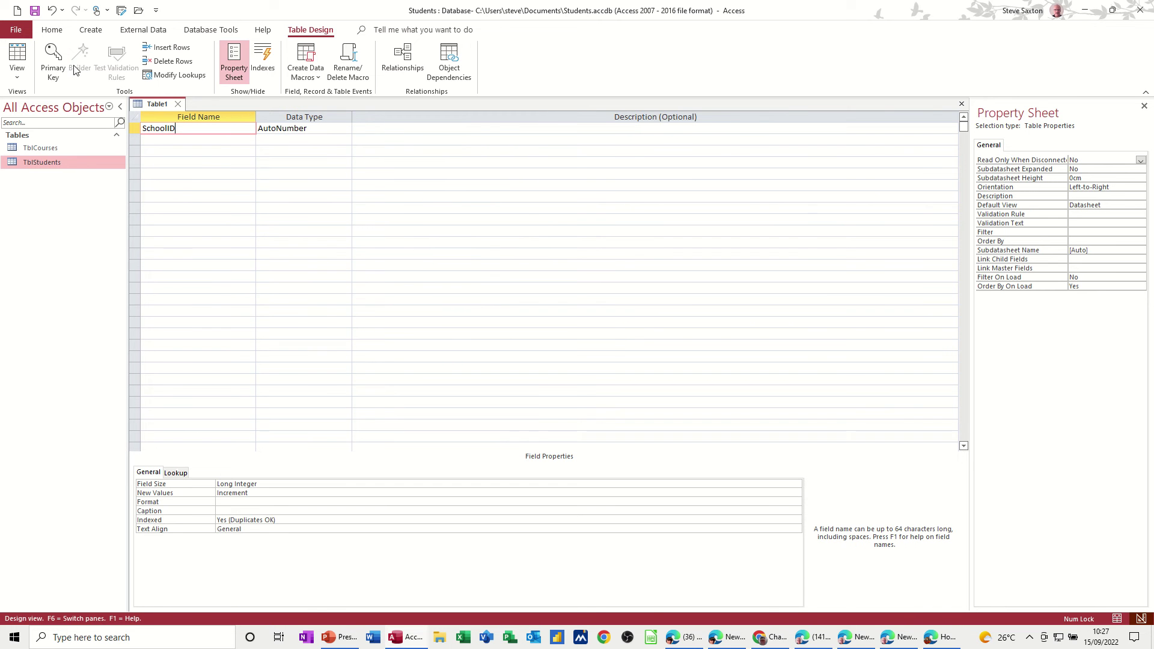
{"action": "left_click", "coordinate": [54, 58]}
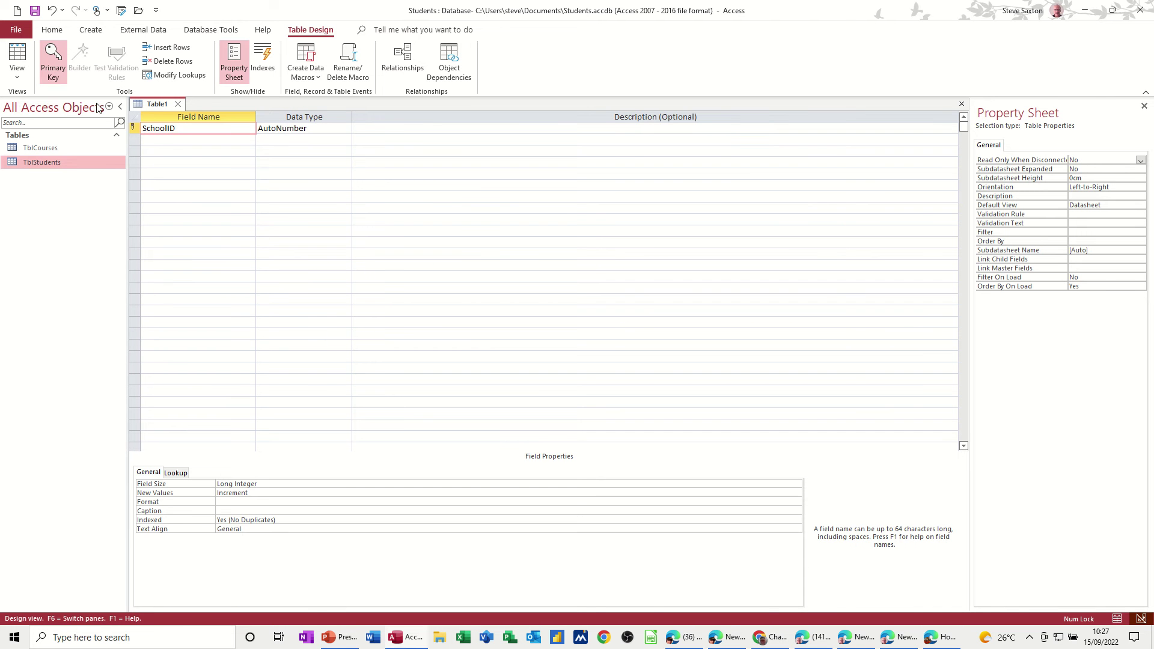
Step: Add SchoolName and Address text fields to the new table
{"action": "left_click", "coordinate": [166, 140]}
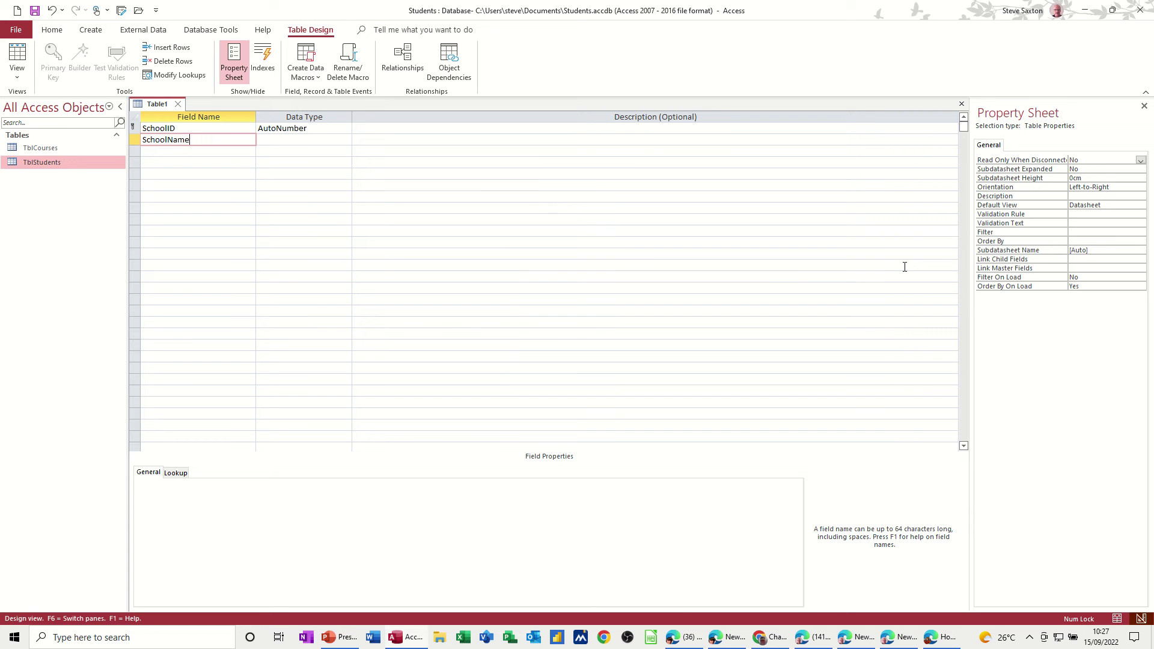
{"action": "type", "text": "SchoolName"}
{"action": "key", "text": "Down"}
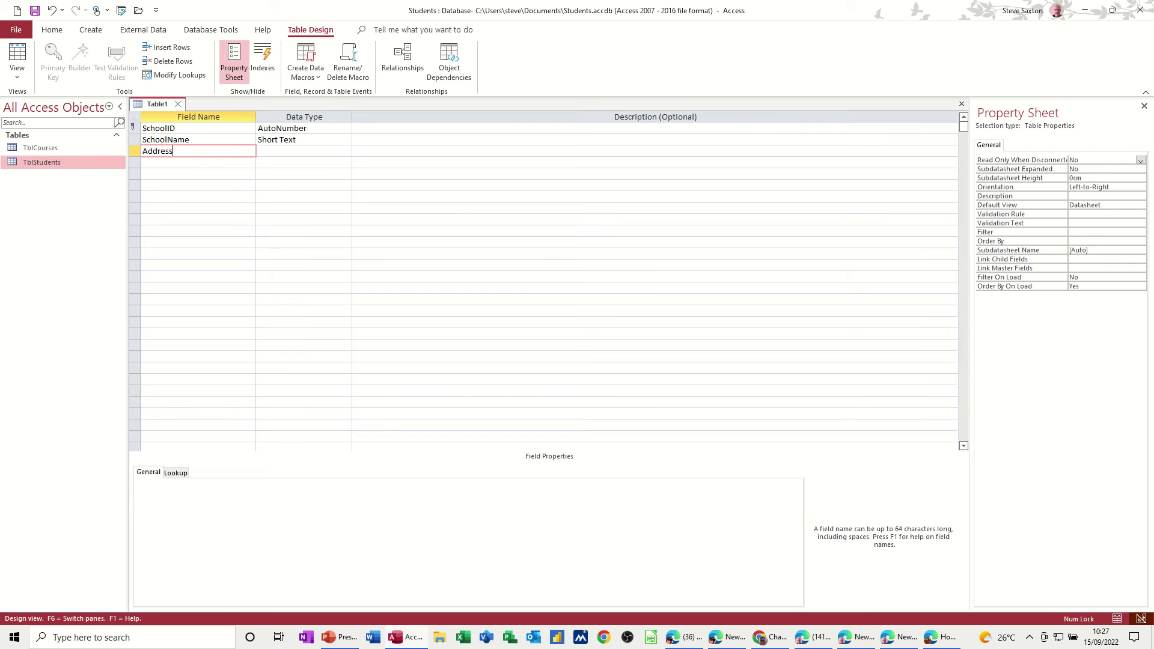
{"action": "key", "text": "Tab"}
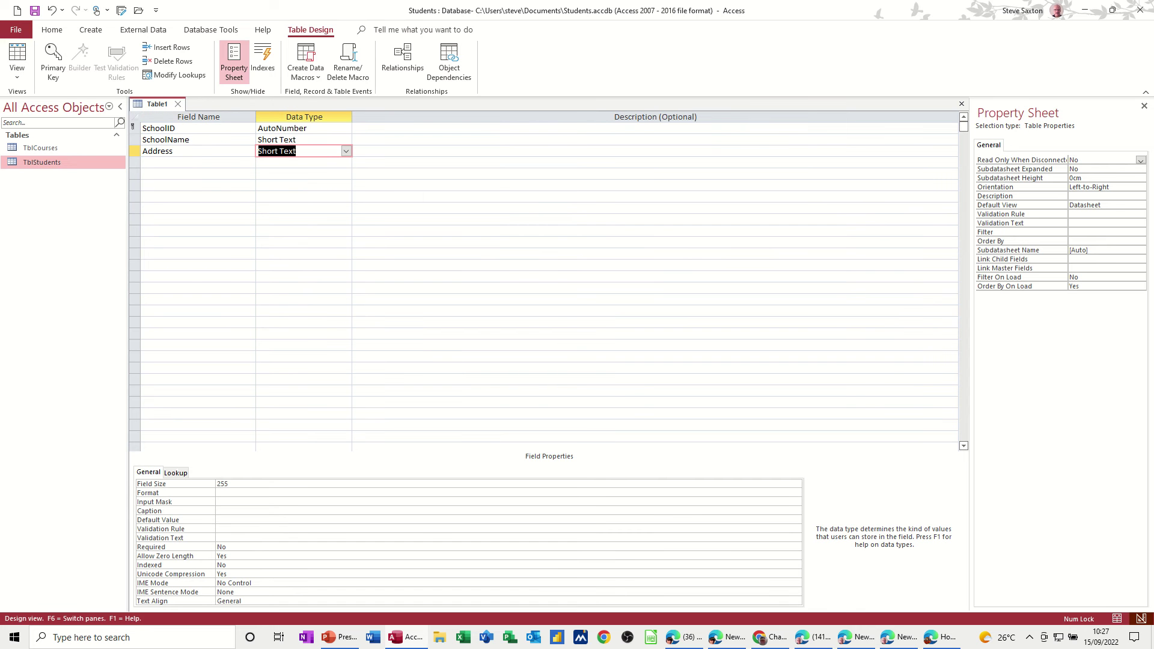
Step: Save the table as TblSchool and close its design
{"action": "left_click", "coordinate": [36, 12]}
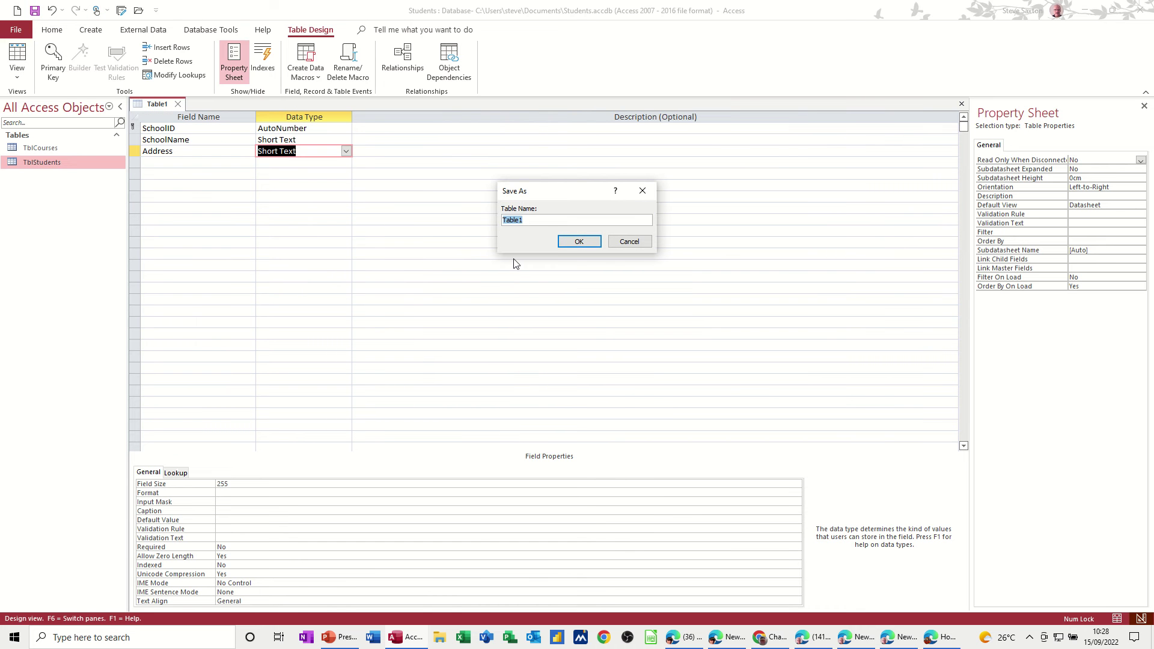
{"action": "type", "text": "T"}
{"action": "left_click", "coordinate": [578, 241]}
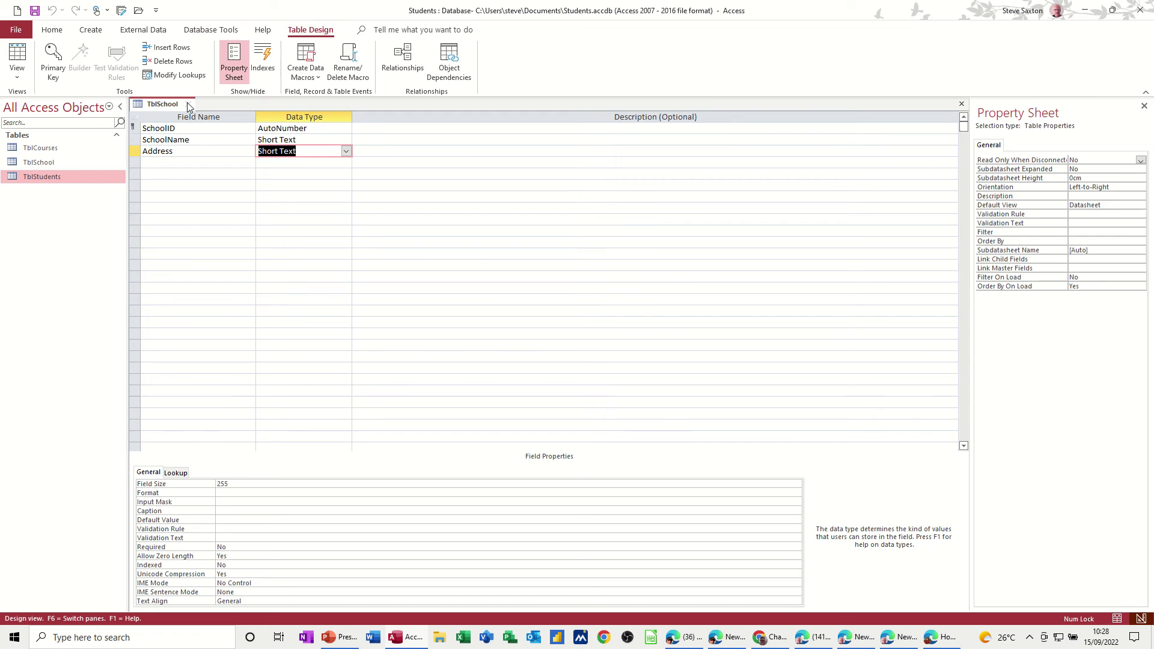
{"action": "key", "text": "ctrl+w"}
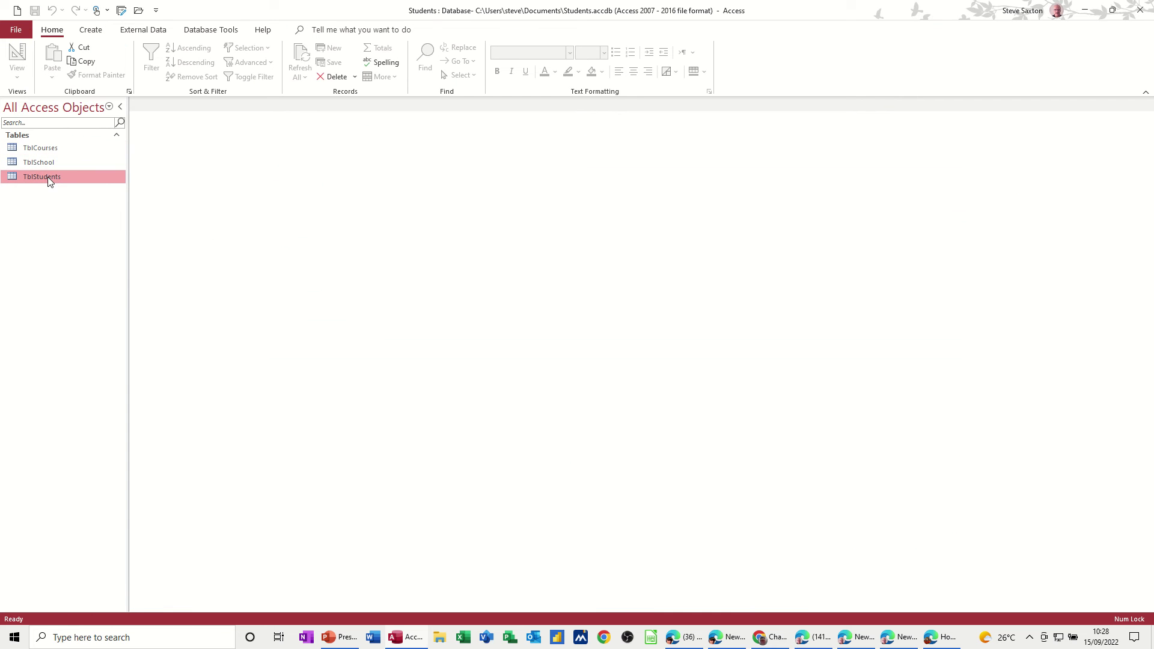
Step: Open the Relationships window and add TblCourses and TblStudents to the layout
{"action": "left_click", "coordinate": [194, 33]}
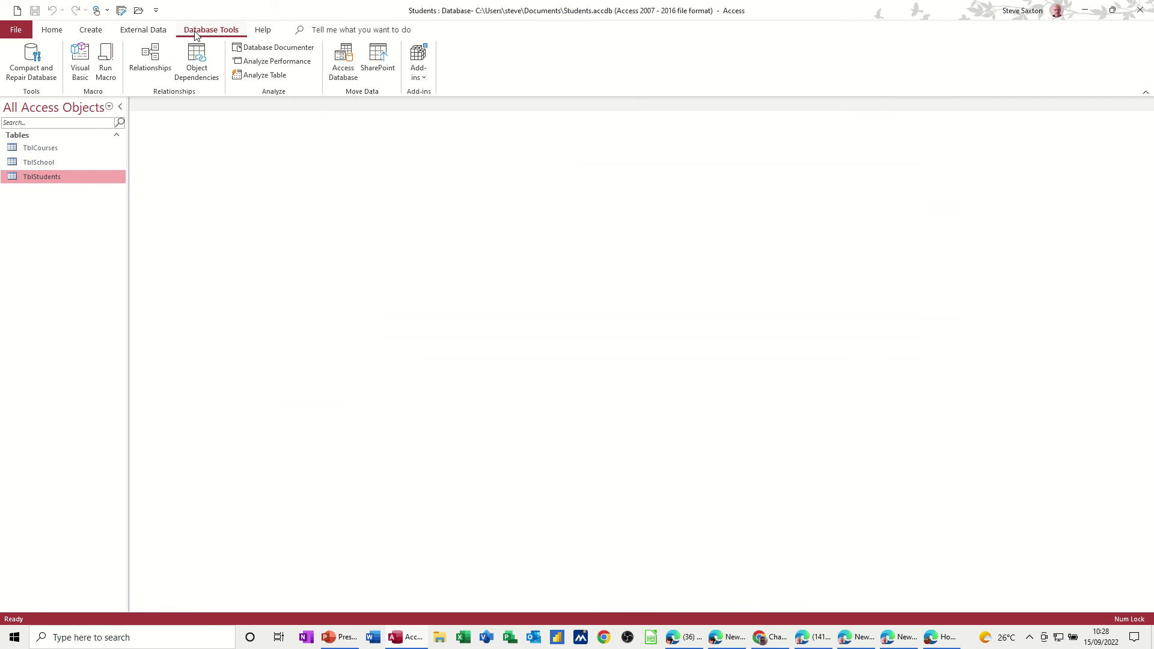
{"action": "left_click", "coordinate": [150, 58]}
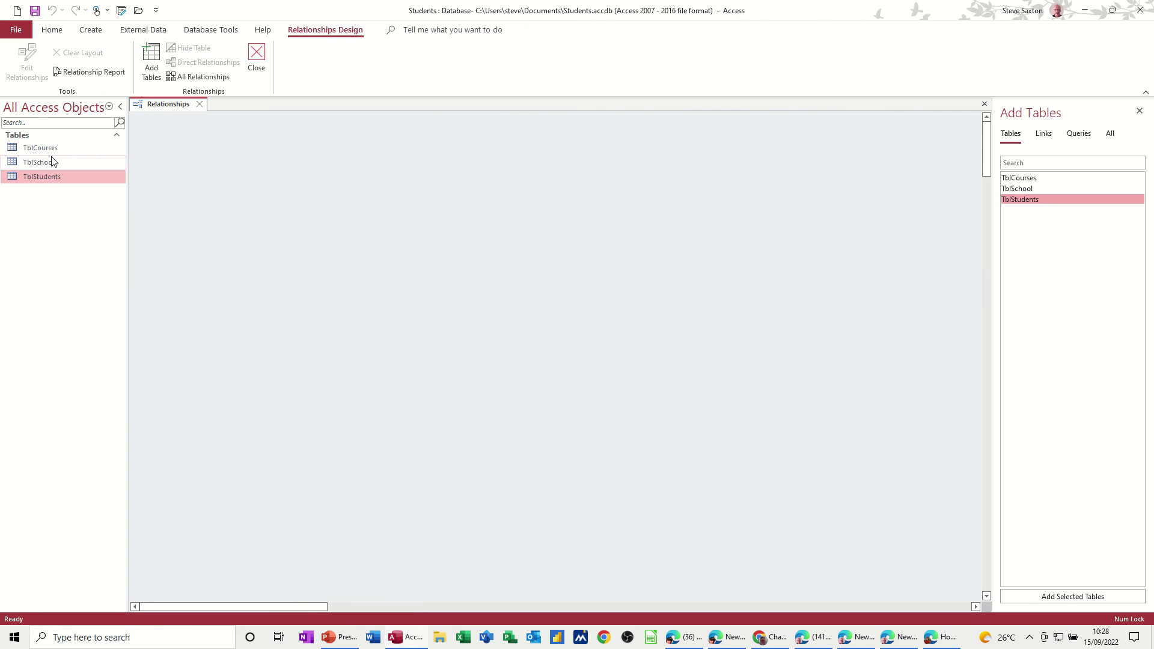
{"action": "left_click_drag", "start_coordinate": [46, 152], "coordinate": [496, 170]}
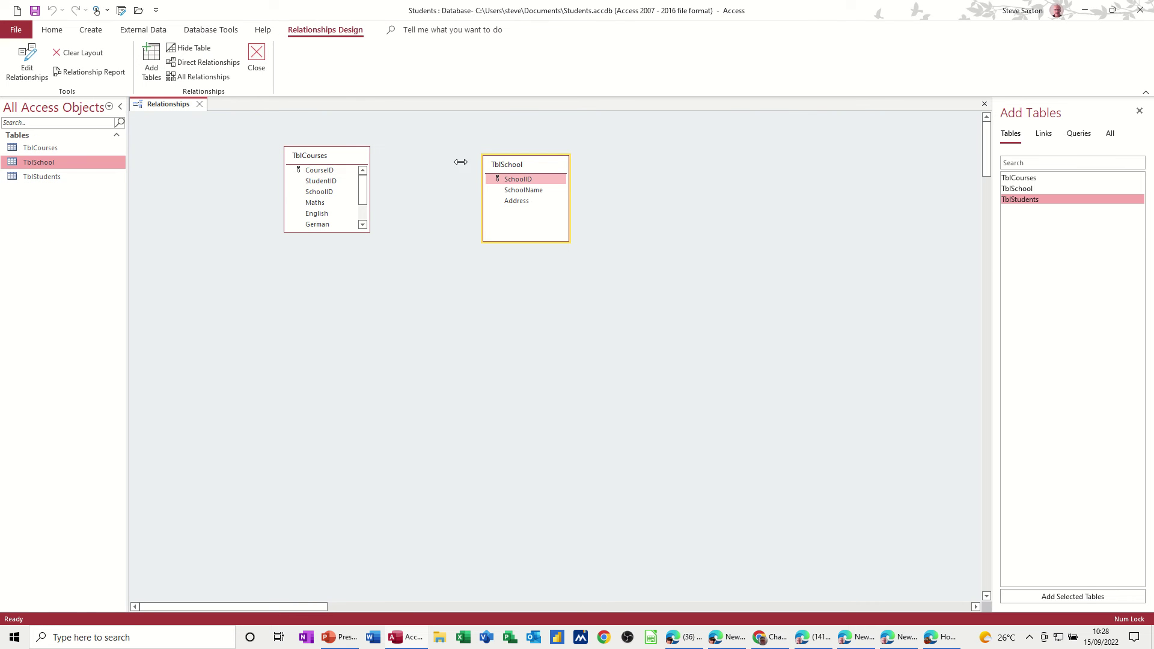
{"action": "left_click_drag", "start_coordinate": [60, 183], "coordinate": [439, 297]}
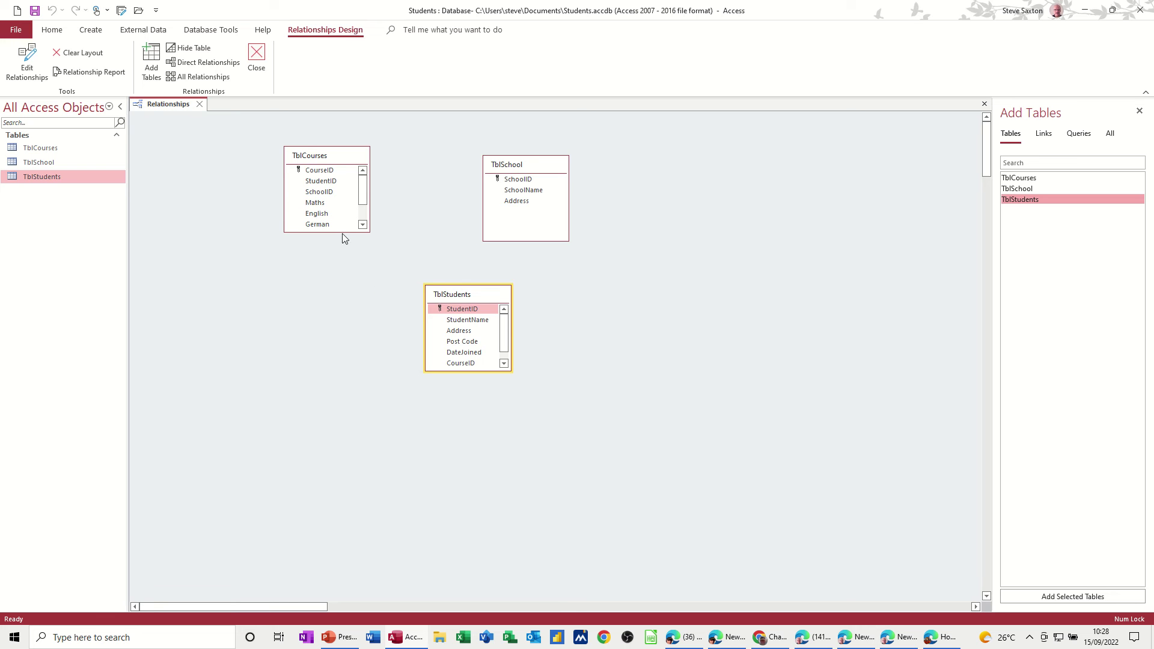
Step: Enlarge TblCourses and arrange TblStudents beside it on the diagram
{"action": "left_click_drag", "start_coordinate": [342, 232], "coordinate": [346, 282]}
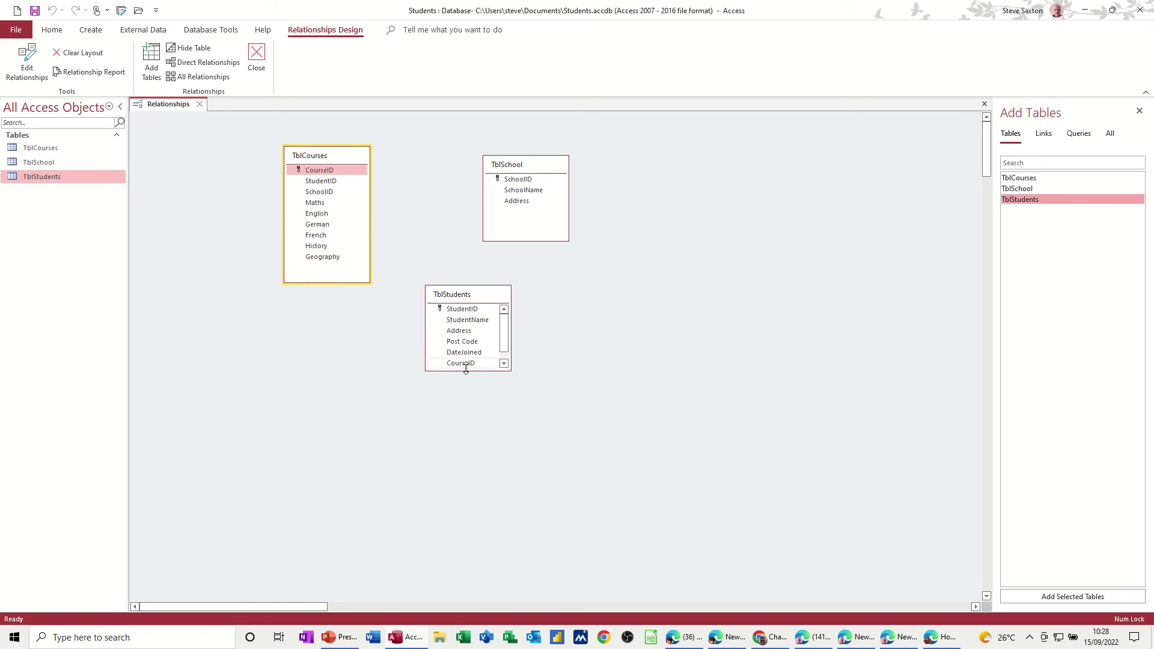
{"action": "left_click_drag", "start_coordinate": [466, 370], "coordinate": [468, 395]}
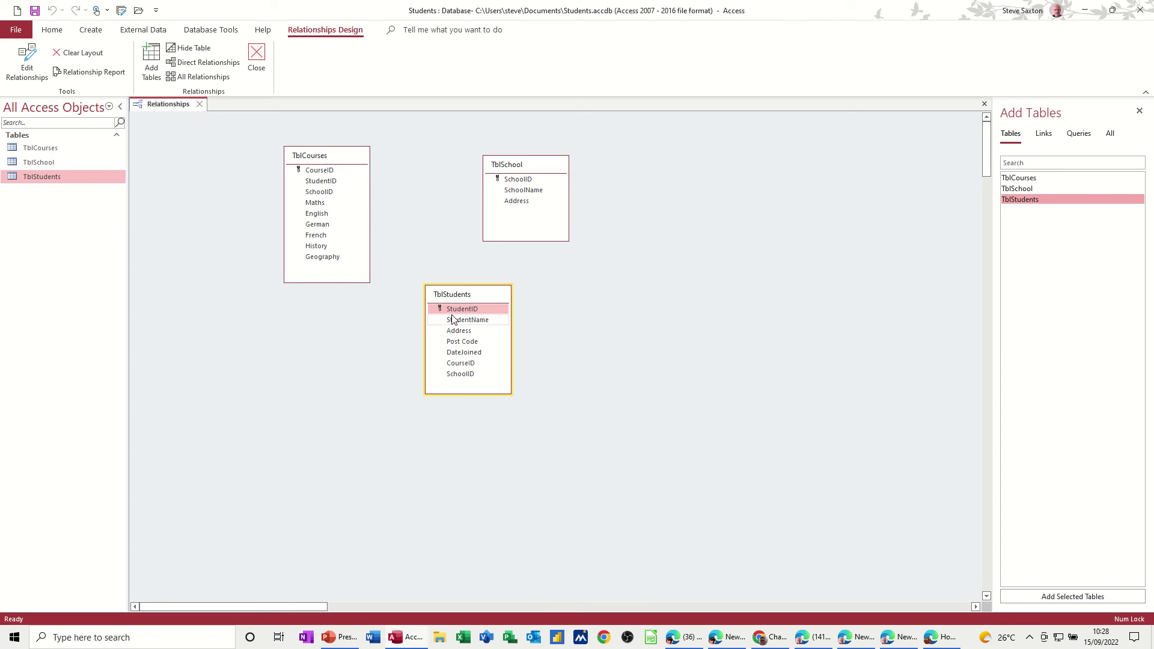
{"action": "left_click_drag", "start_coordinate": [451, 297], "coordinate": [266, 323]}
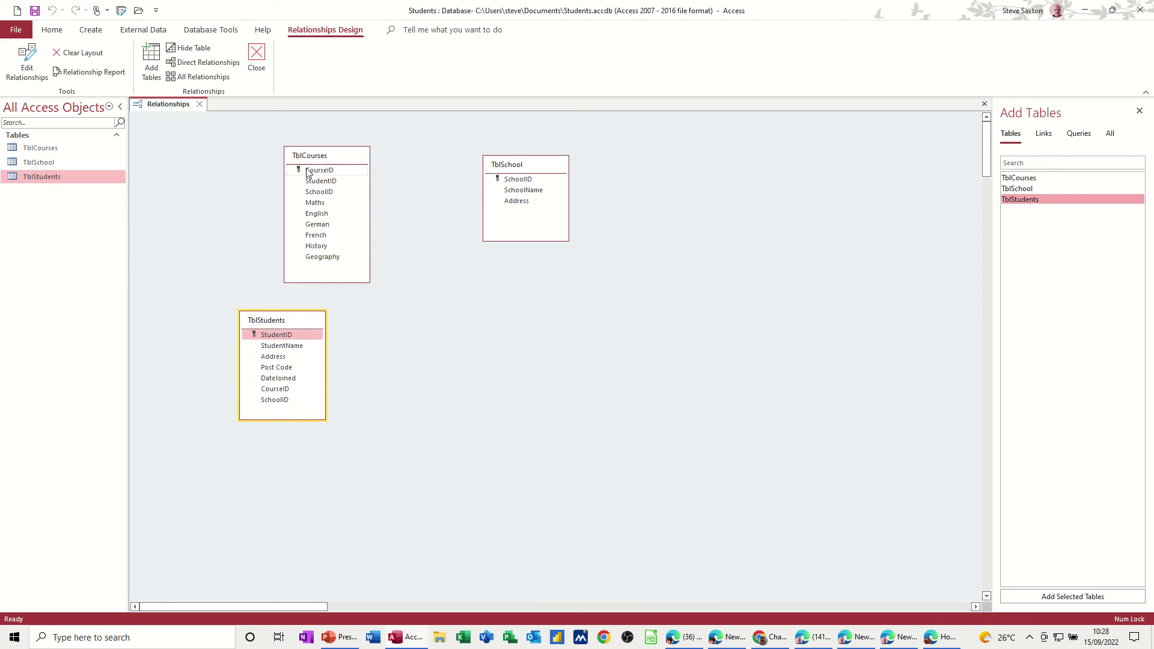
{"action": "left_click_drag", "start_coordinate": [312, 158], "coordinate": [388, 160]}
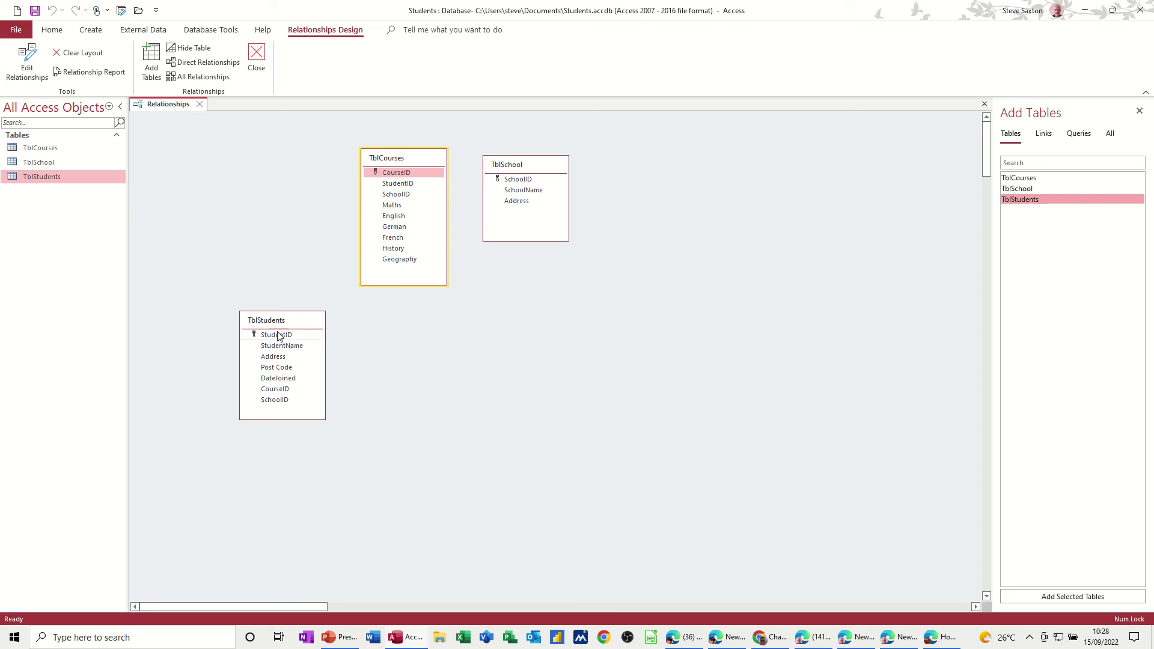
{"action": "left_click_drag", "start_coordinate": [269, 312], "coordinate": [398, 185]}
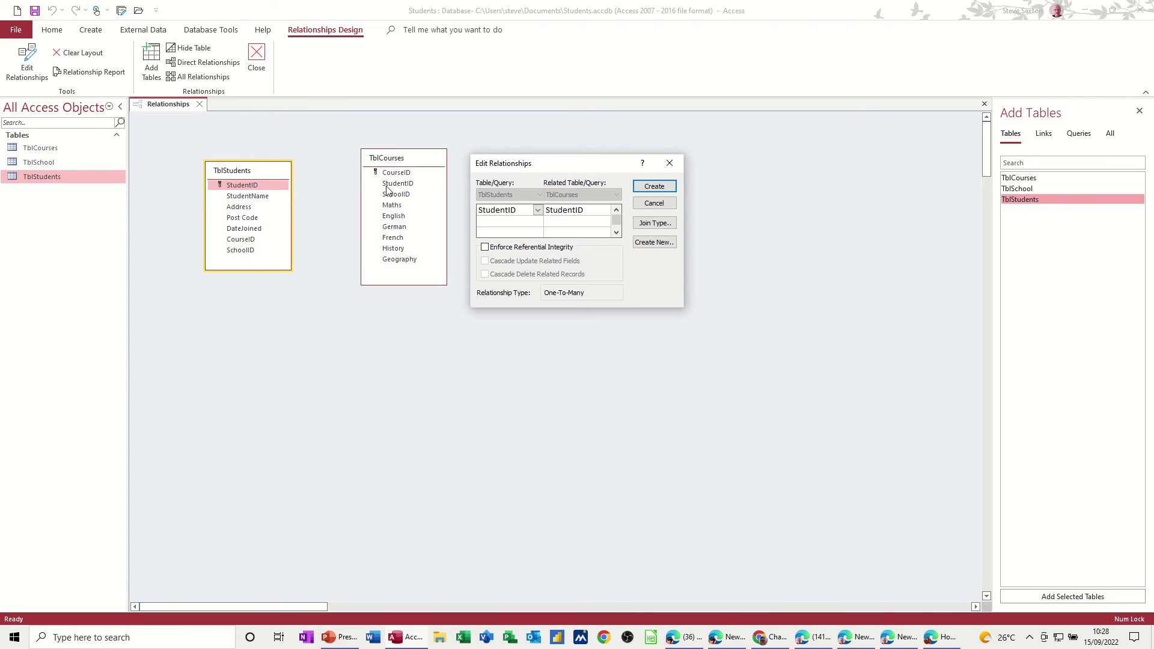
Step: Create the enforced StudentID relationship, then start an enforced SchoolID link from TblSchool to TblCourses
{"action": "left_click", "coordinate": [485, 247]}
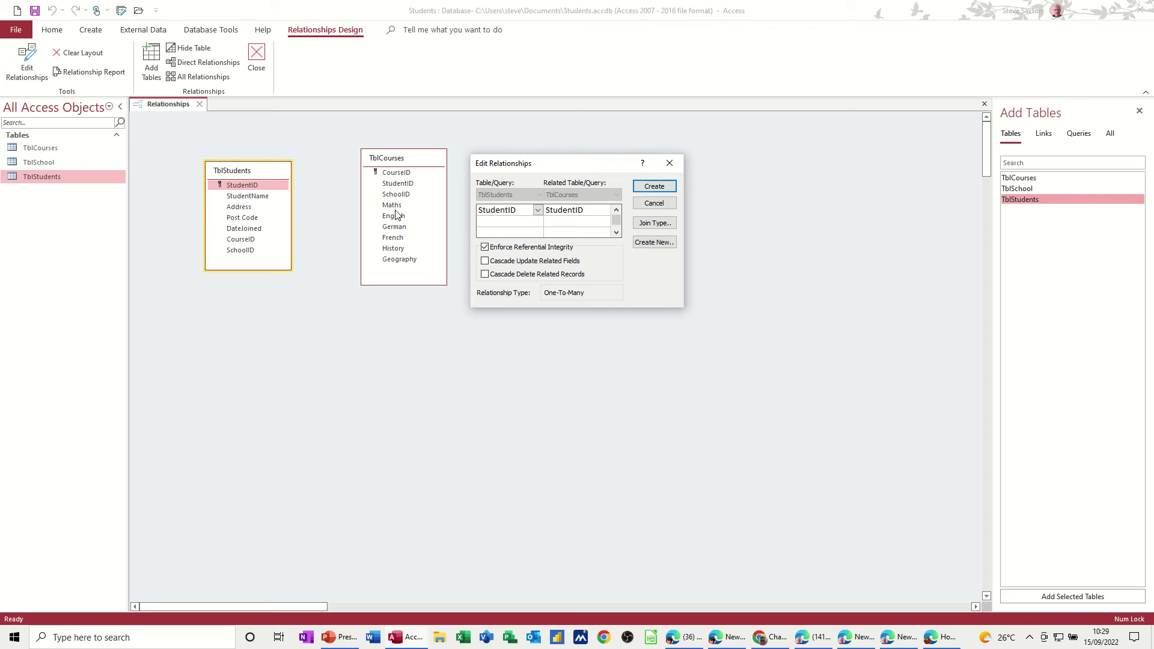
{"action": "left_click", "coordinate": [643, 188]}
{"action": "left_click_drag", "start_coordinate": [407, 161], "coordinate": [387, 200]}
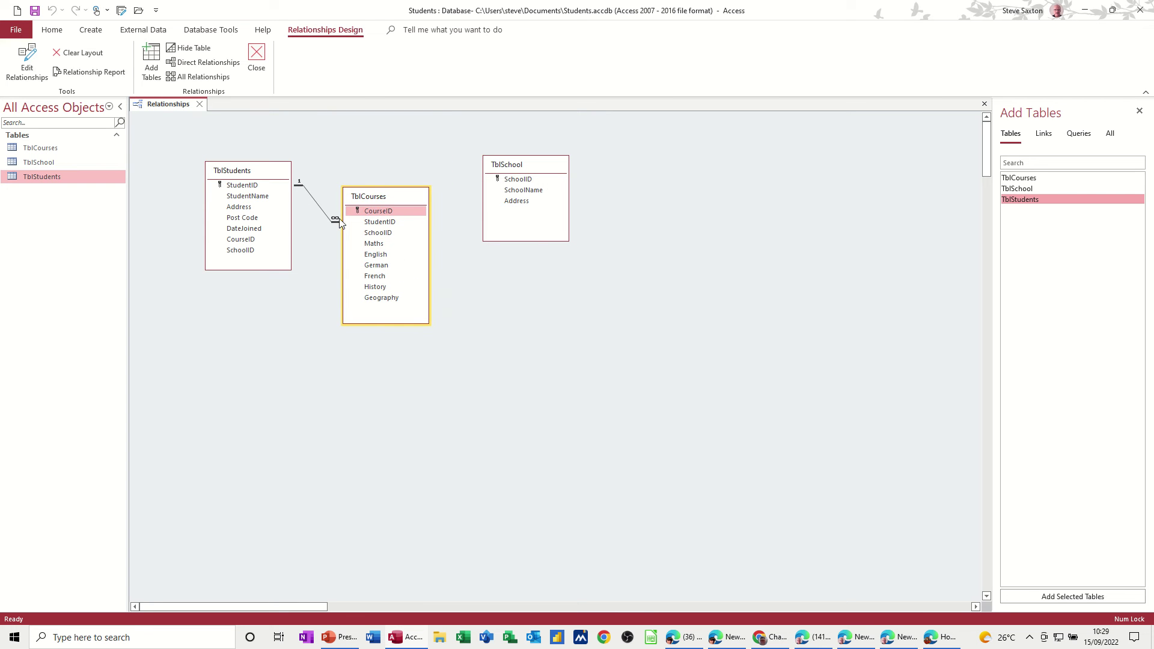
{"action": "left_click_drag", "start_coordinate": [525, 167], "coordinate": [388, 235]}
{"action": "left_click", "coordinate": [485, 247]}
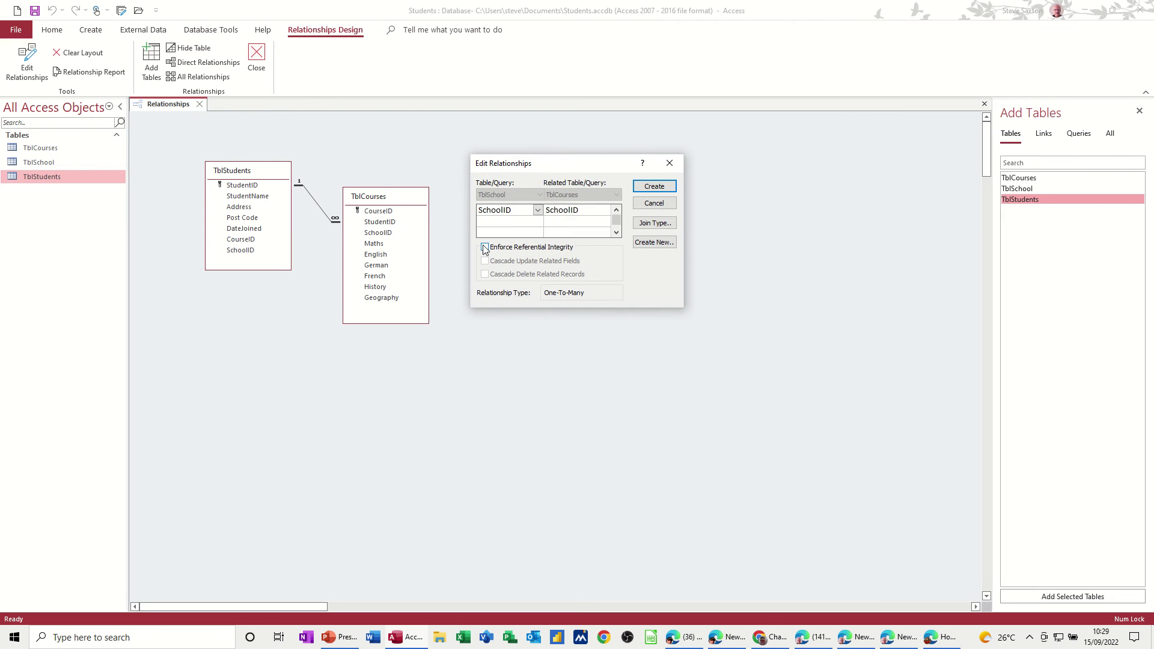
Step: Create the enforced SchoolID relationship, align the three tables in a row, and save the layout
{"action": "left_click", "coordinate": [654, 187]}
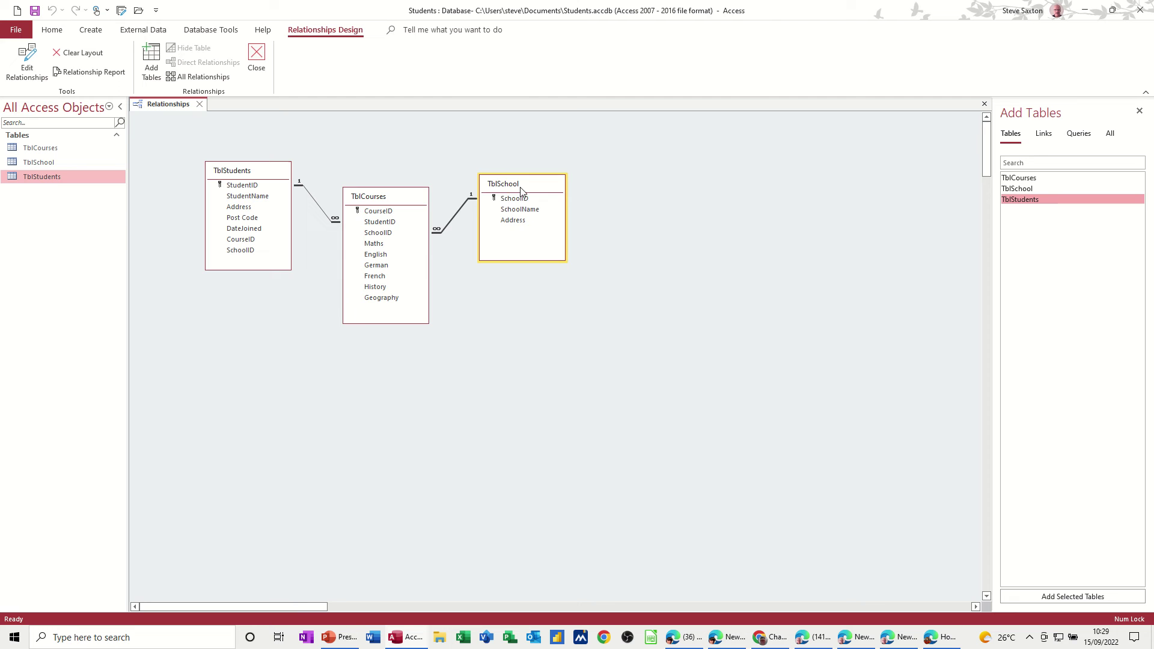
{"action": "left_click_drag", "start_coordinate": [519, 175], "coordinate": [518, 171]}
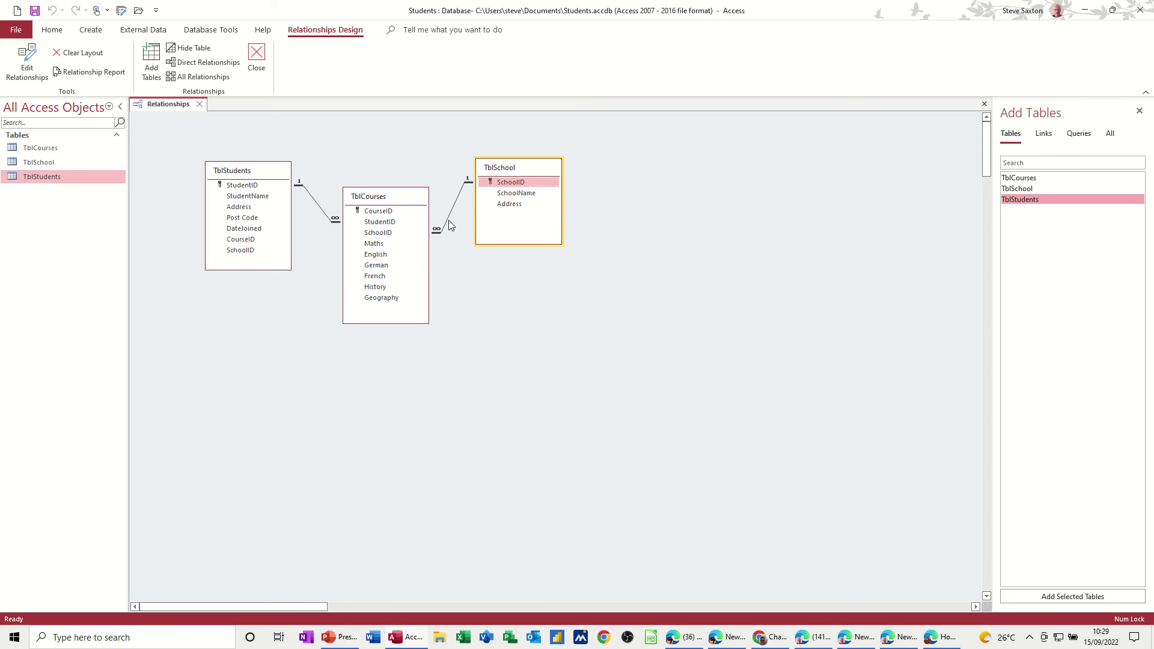
{"action": "mouse_move", "coordinate": [394, 199]}
{"action": "left_mouse_down"}
{"action": "mouse_move", "coordinate": [398, 187]}
{"action": "mouse_move", "coordinate": [401, 196]}
{"action": "left_mouse_up"}
{"action": "left_click_drag", "start_coordinate": [513, 172], "coordinate": [505, 182]}
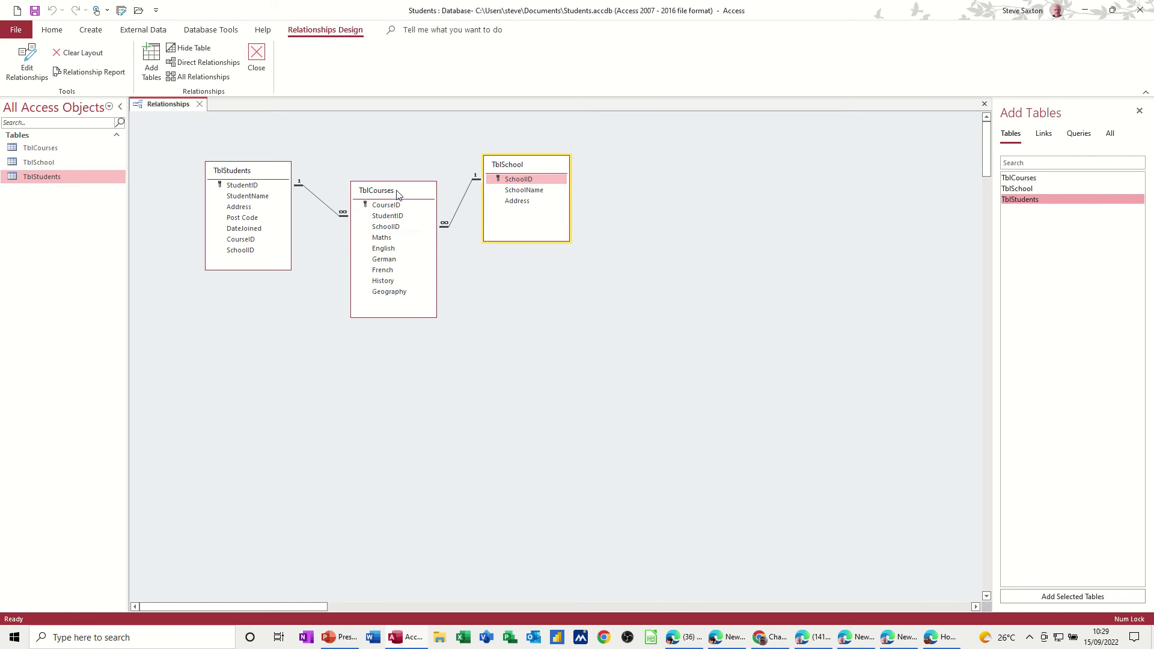
{"action": "left_click_drag", "start_coordinate": [397, 193], "coordinate": [398, 171]}
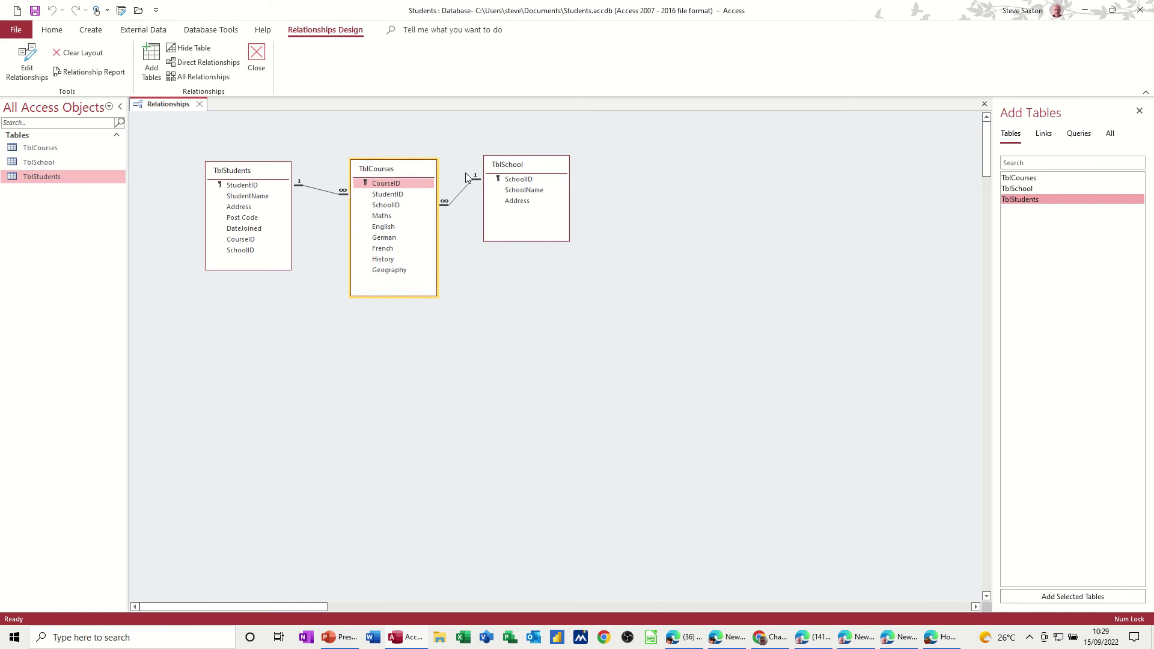
{"action": "left_click", "coordinate": [516, 172]}
{"action": "left_click_drag", "start_coordinate": [516, 170], "coordinate": [520, 174]}
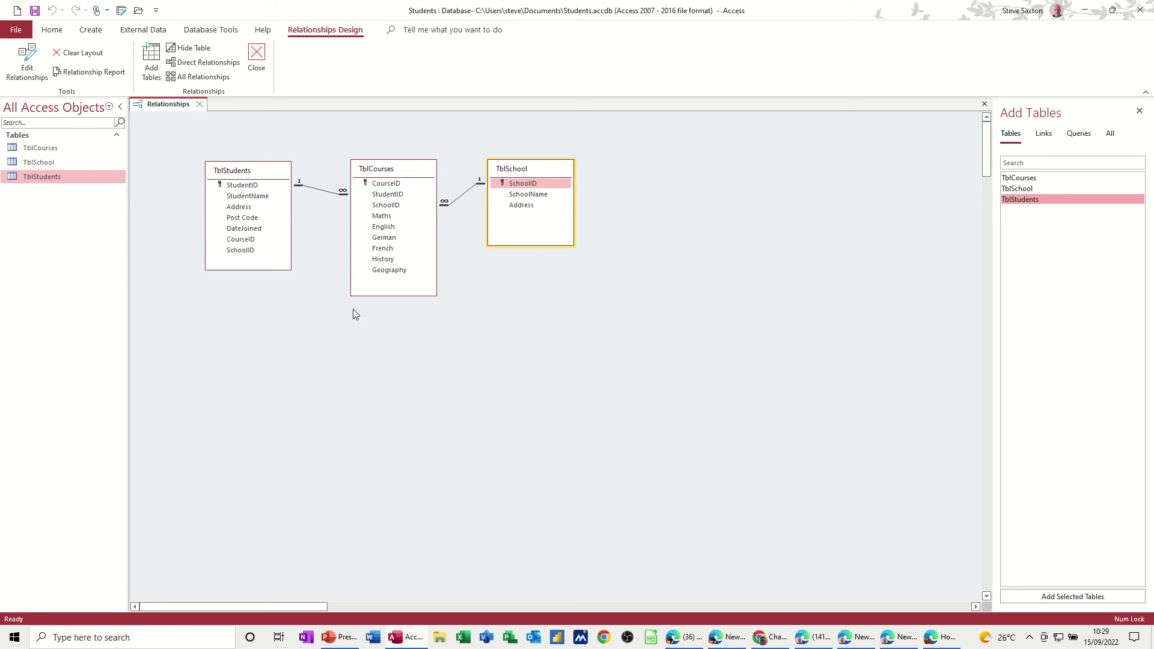
{"action": "left_click", "coordinate": [36, 13]}
Step: In TblStudents, enter the first student's name, address, post code and join date 15/09/2022
{"action": "left_click", "coordinate": [200, 105]}
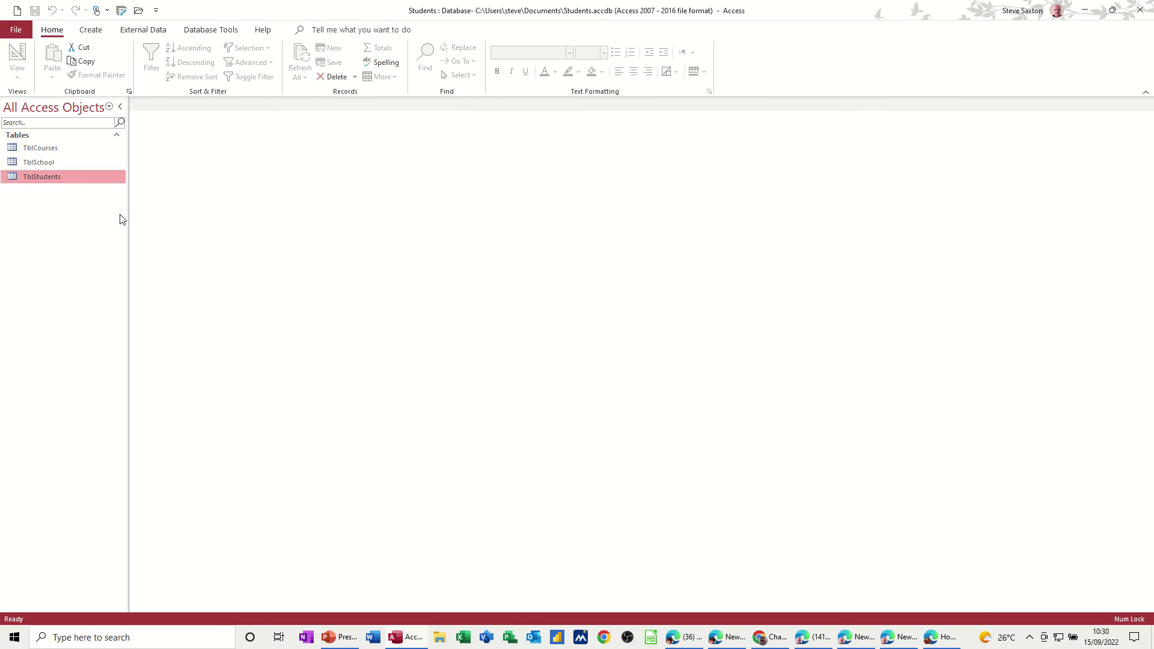
{"action": "double_click", "coordinate": [47, 180]}
{"action": "left_click", "coordinate": [217, 129]}
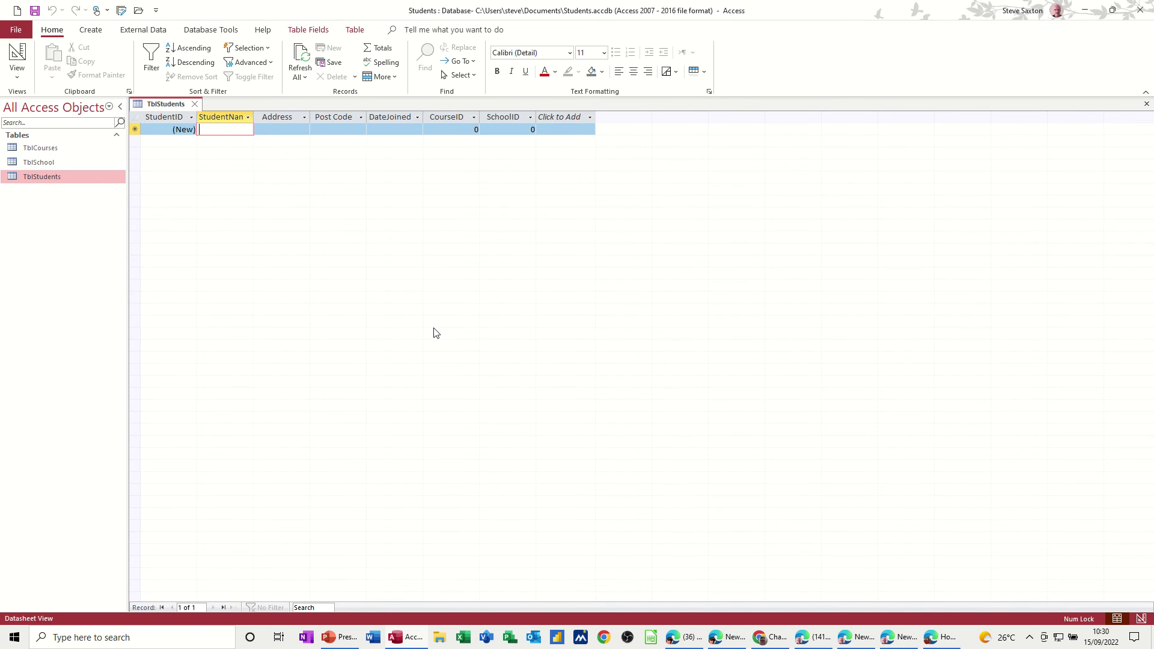
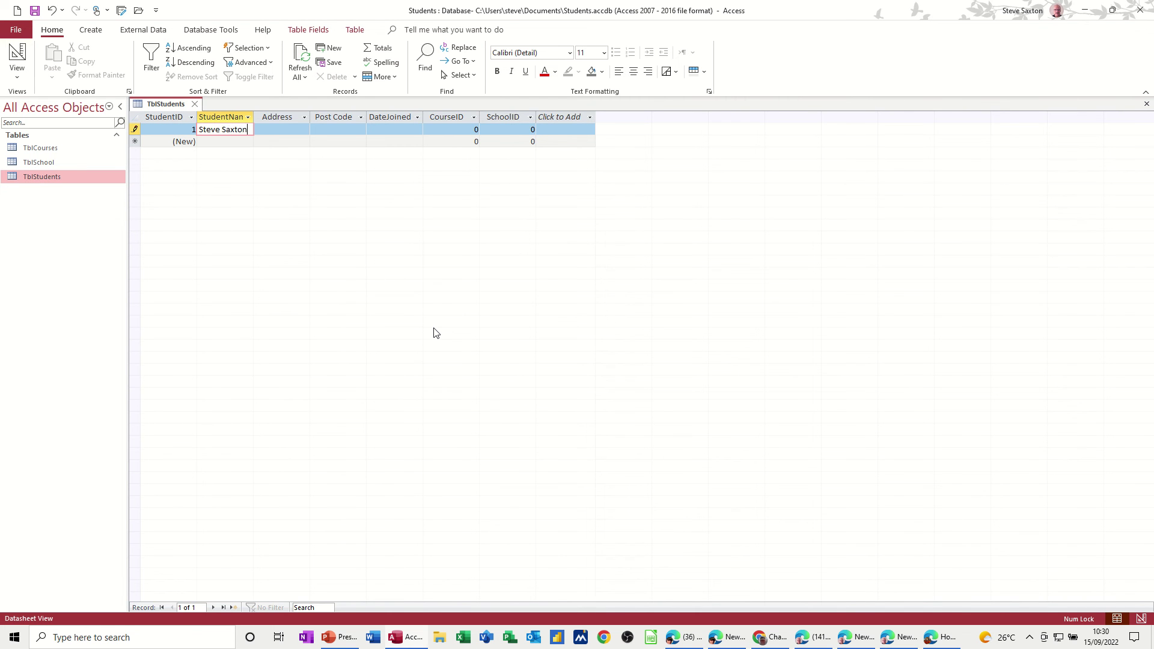
{"action": "key", "text": "Tab"}
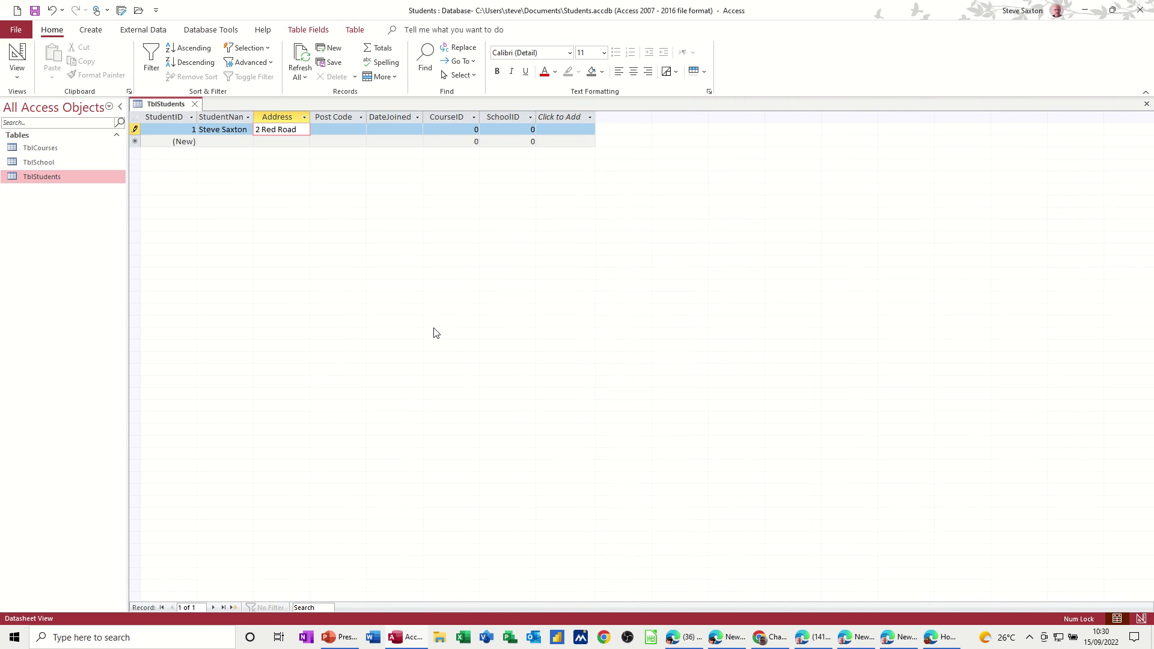
{"action": "key", "text": "Tab"}
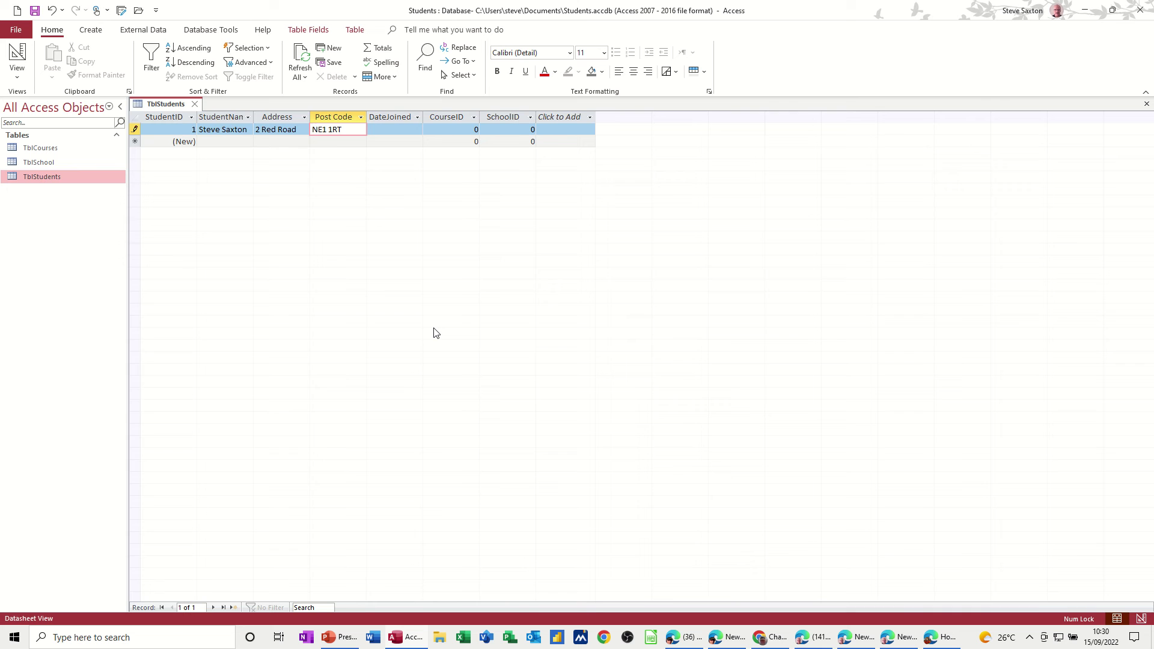
{"action": "key", "text": "Tab"}
{"action": "type", "text": "15/09/2022"}
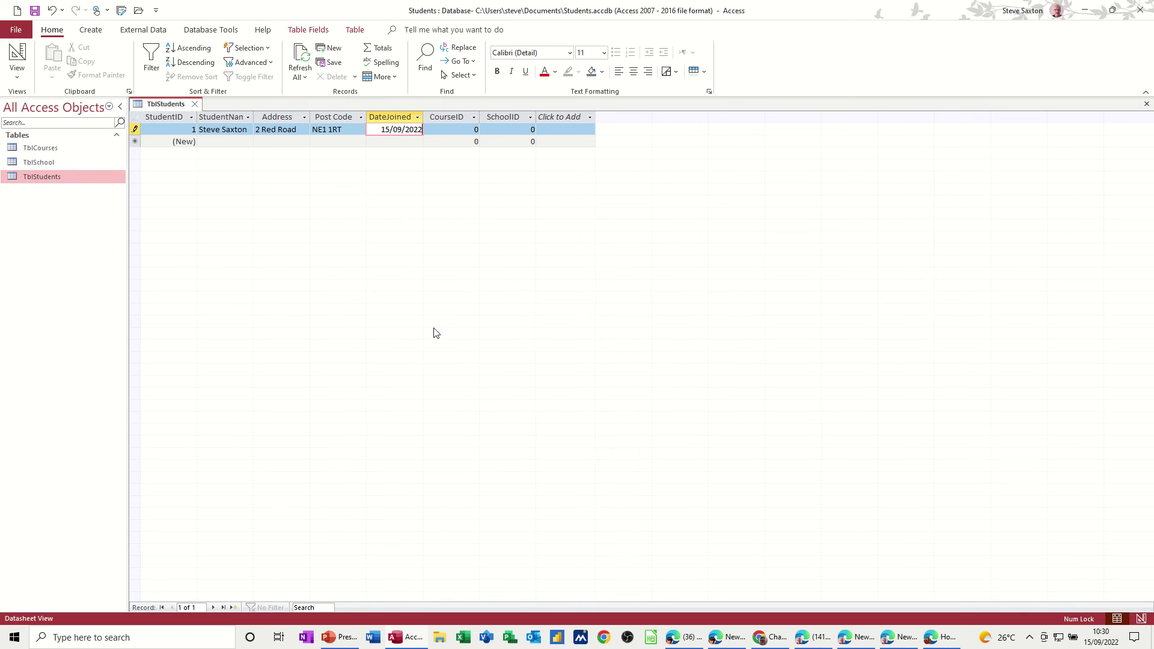
{"action": "key", "text": "Tab"}
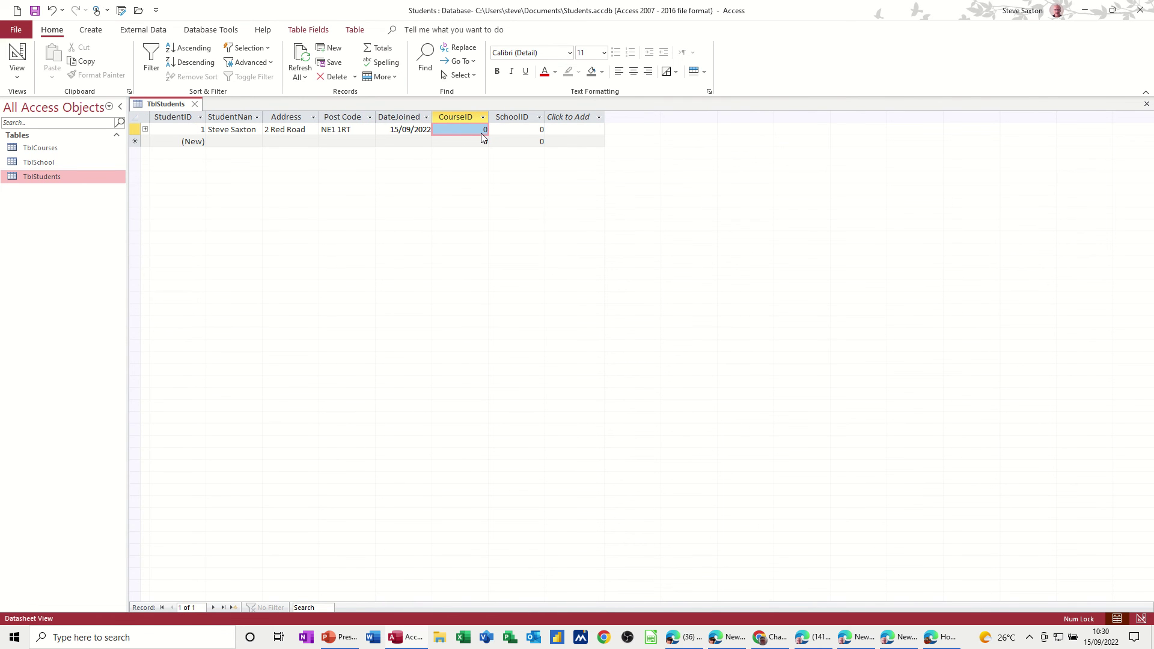
Step: Open the TblCourses datasheet and check its StudentID and SchoolID cells
{"action": "double_click", "coordinate": [50, 150]}
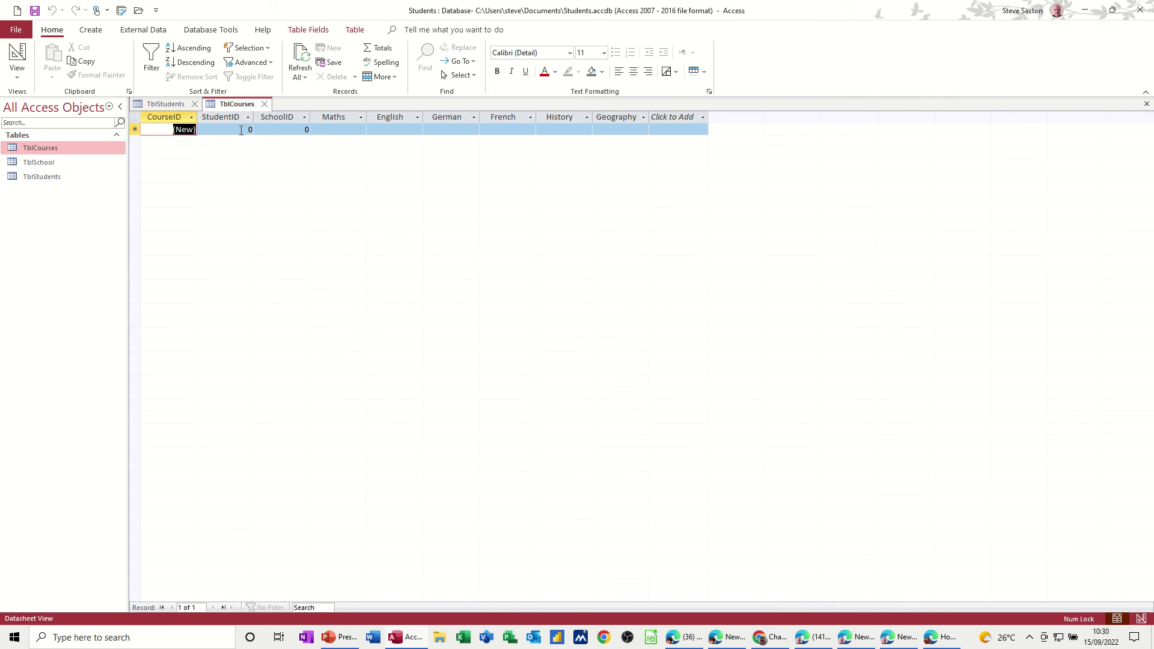
{"action": "left_click", "coordinate": [241, 130]}
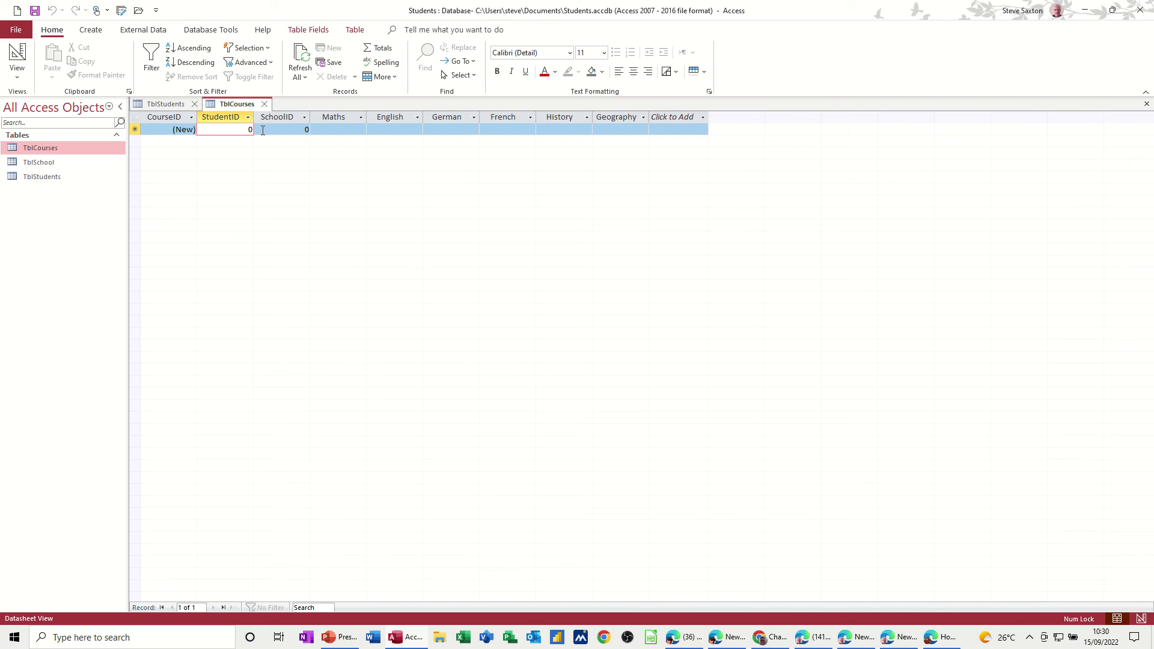
{"action": "left_click", "coordinate": [298, 127]}
{"action": "left_click", "coordinate": [229, 127]}
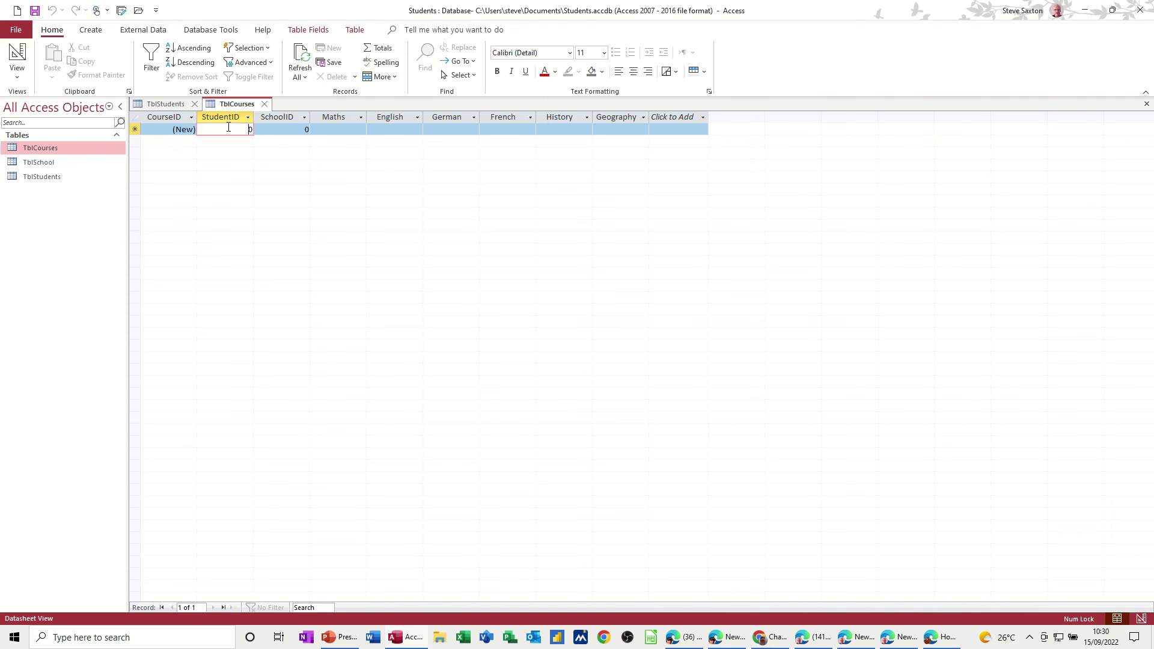
{"action": "left_click", "coordinate": [293, 128]}
{"action": "left_click", "coordinate": [240, 127]}
{"action": "left_click", "coordinate": [283, 129]}
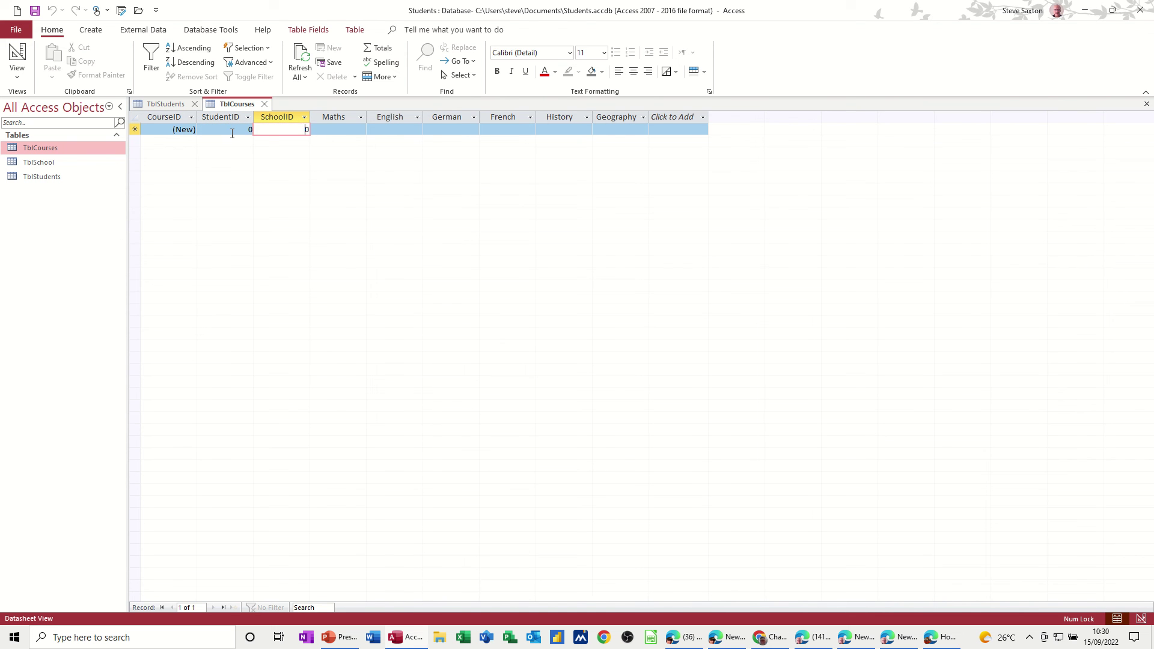
Step: Add the school Buttershaw, address Bradford, to TblSchool and close it
{"action": "left_click", "coordinate": [52, 166]}
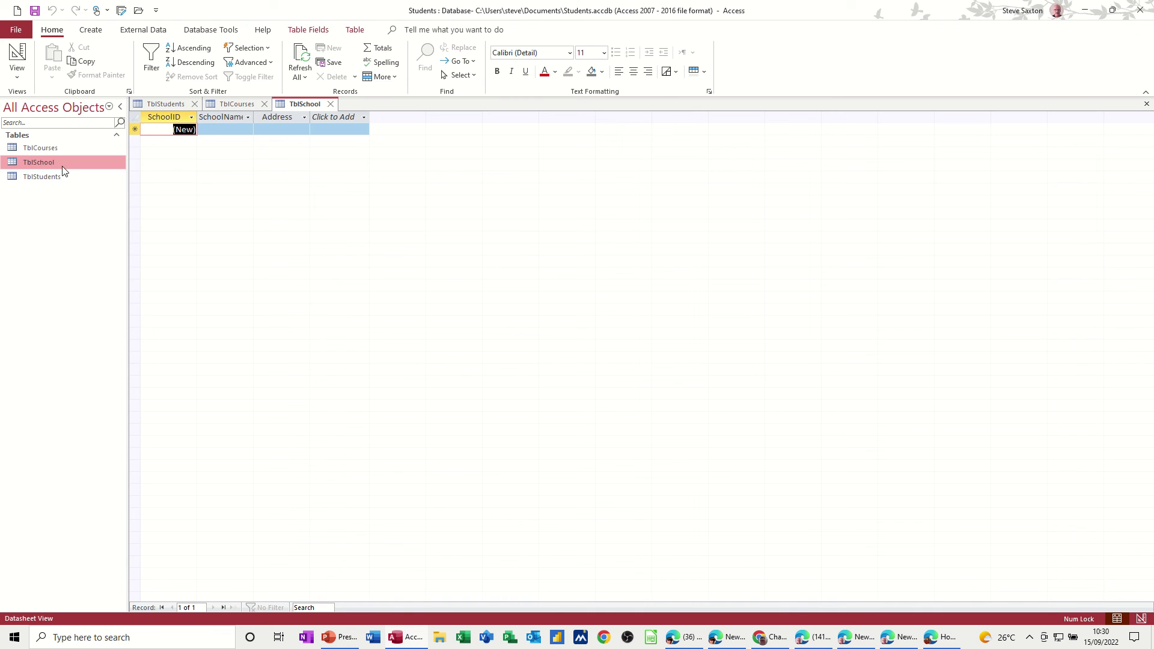
{"action": "left_click", "coordinate": [205, 130]}
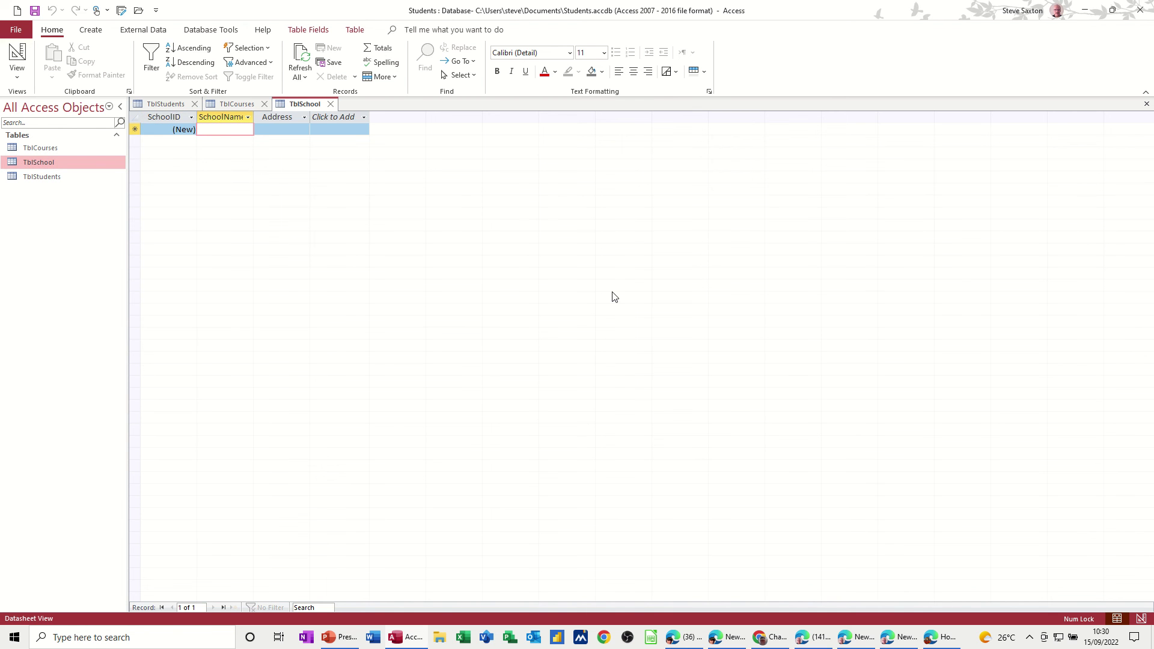
{"action": "type", "text": "Butt"}
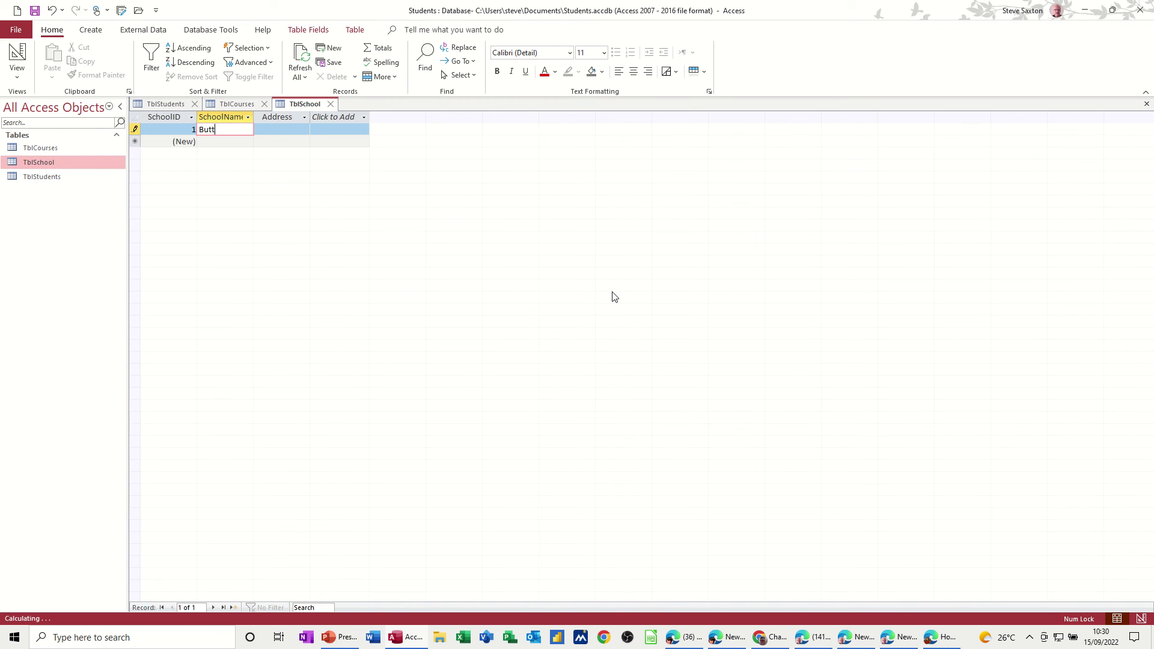
{"action": "type", "text": "ershaw"}
{"action": "key", "text": "Tab"}
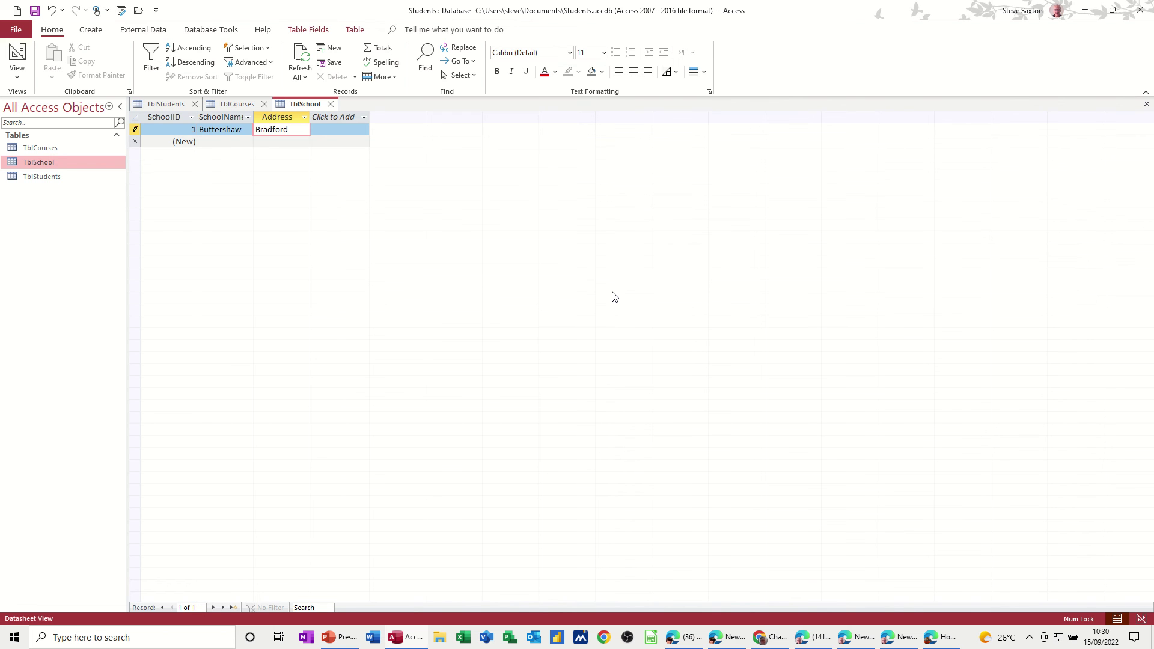
{"action": "left_click", "coordinate": [235, 142]}
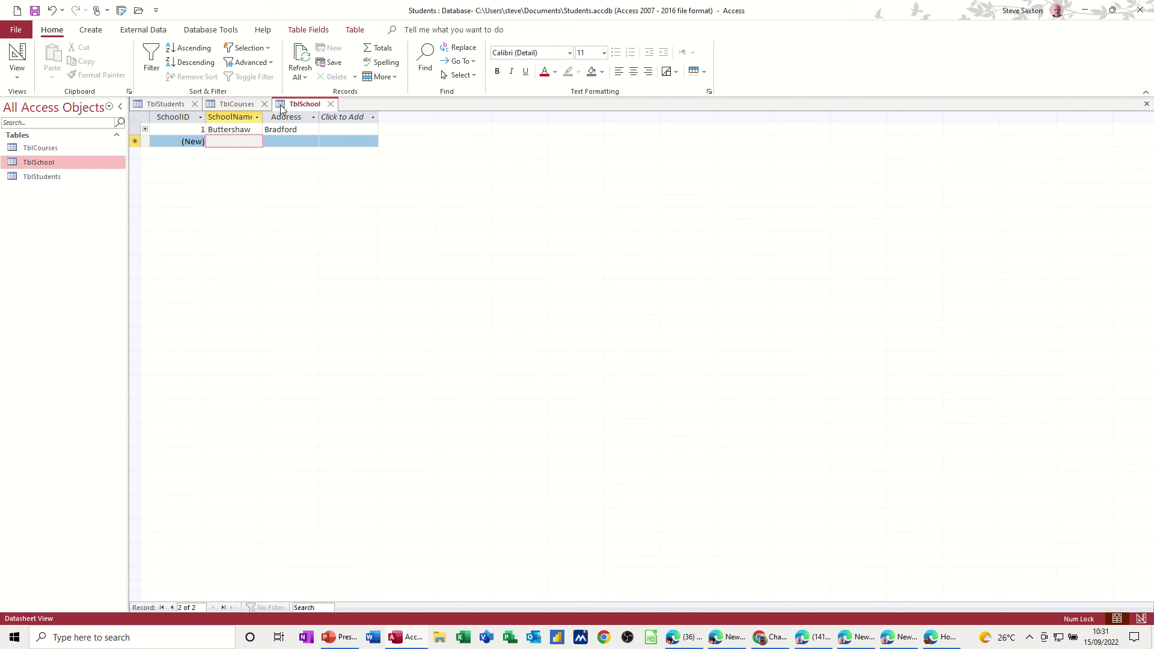
{"action": "left_click", "coordinate": [330, 104]}
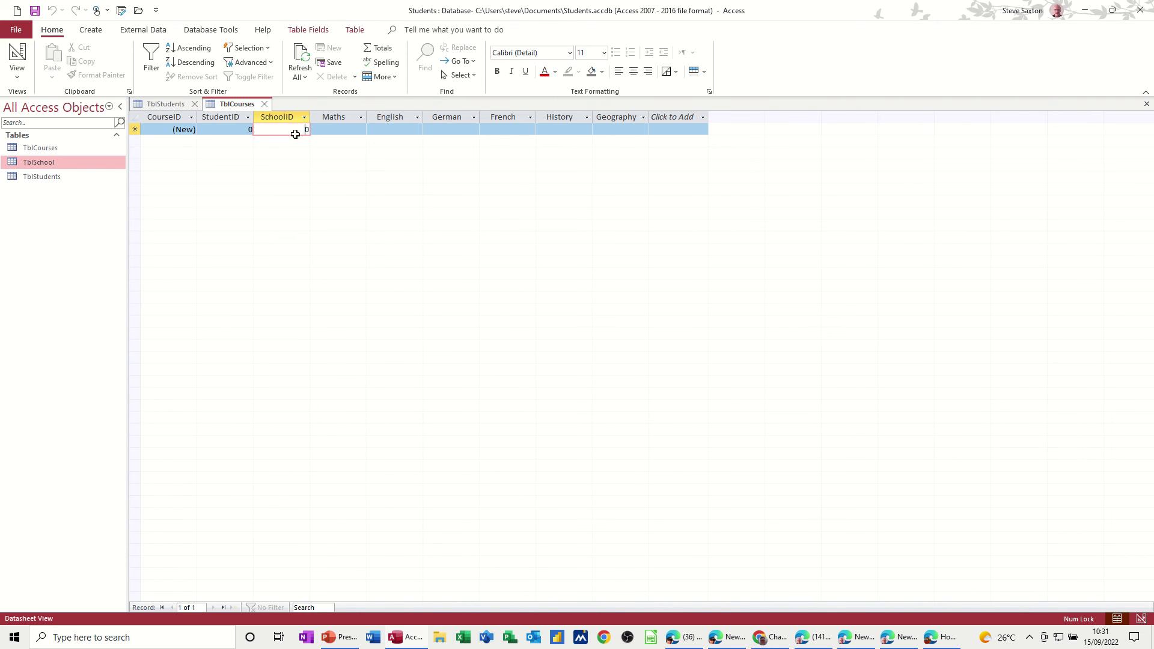
Step: In TblCourses Design View, try changing StudentID's data type to Lookup Wizard
{"action": "left_click", "coordinate": [229, 129]}
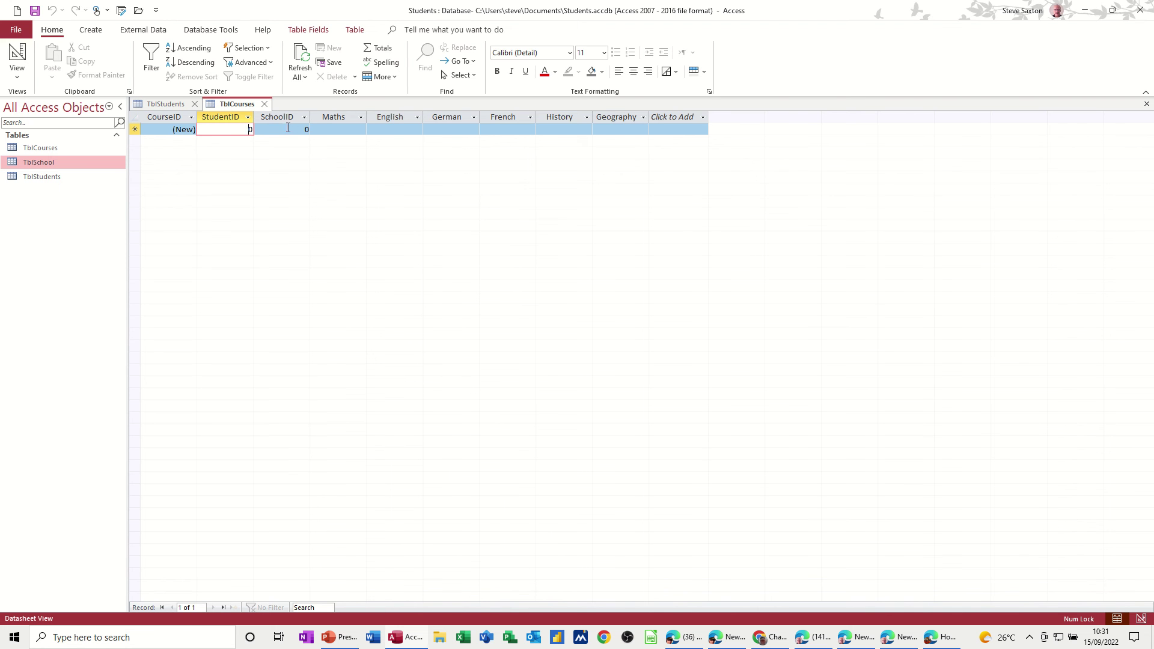
{"action": "left_click", "coordinate": [14, 60]}
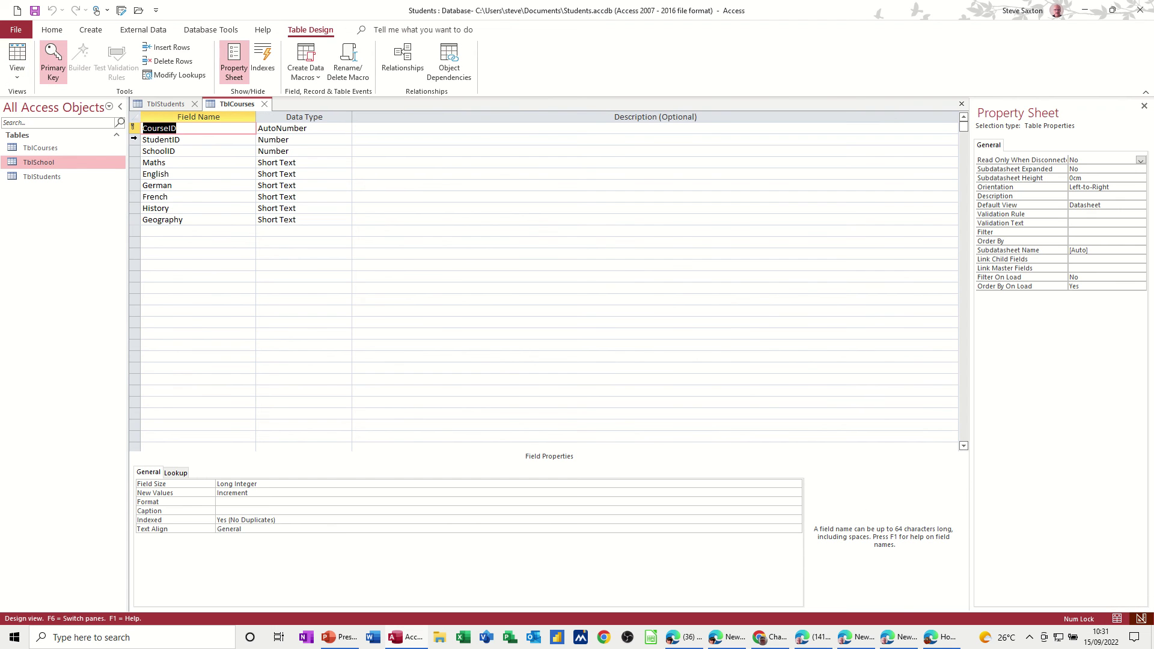
{"action": "left_click", "coordinate": [207, 140]}
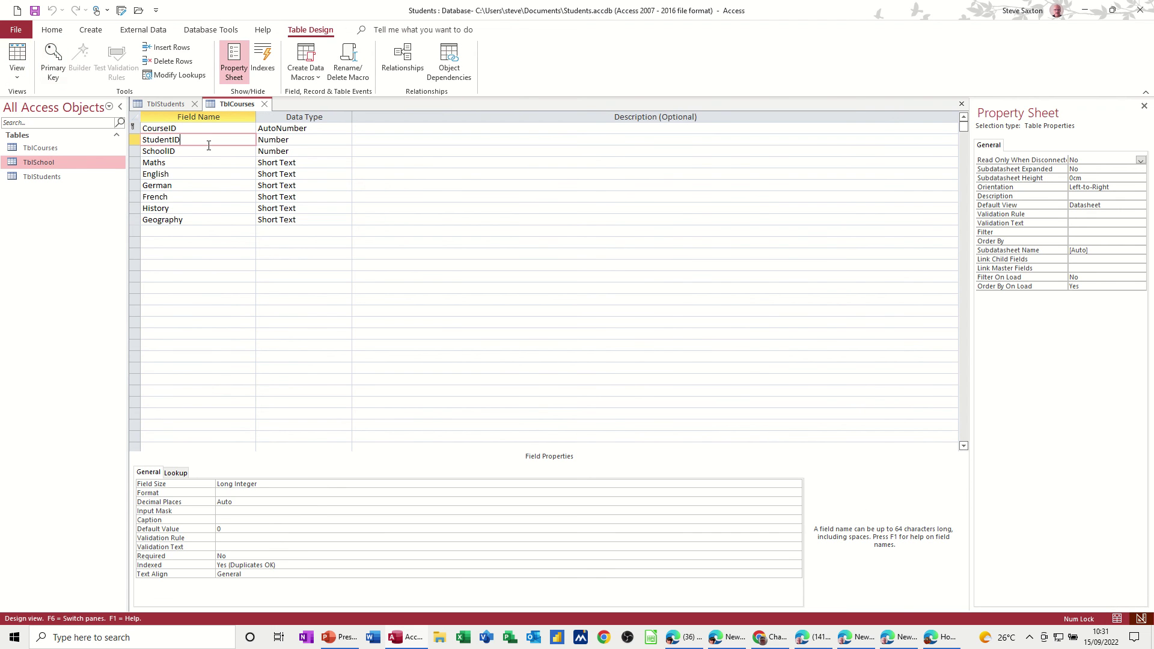
{"action": "left_click", "coordinate": [177, 473]}
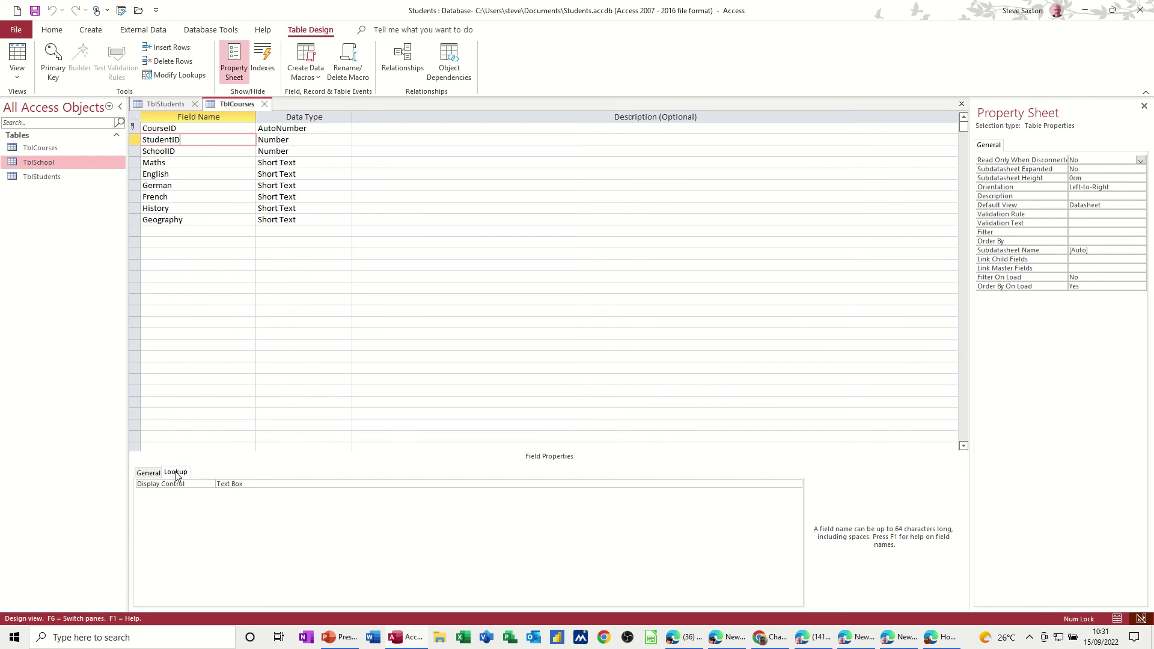
{"action": "left_click", "coordinate": [306, 139]}
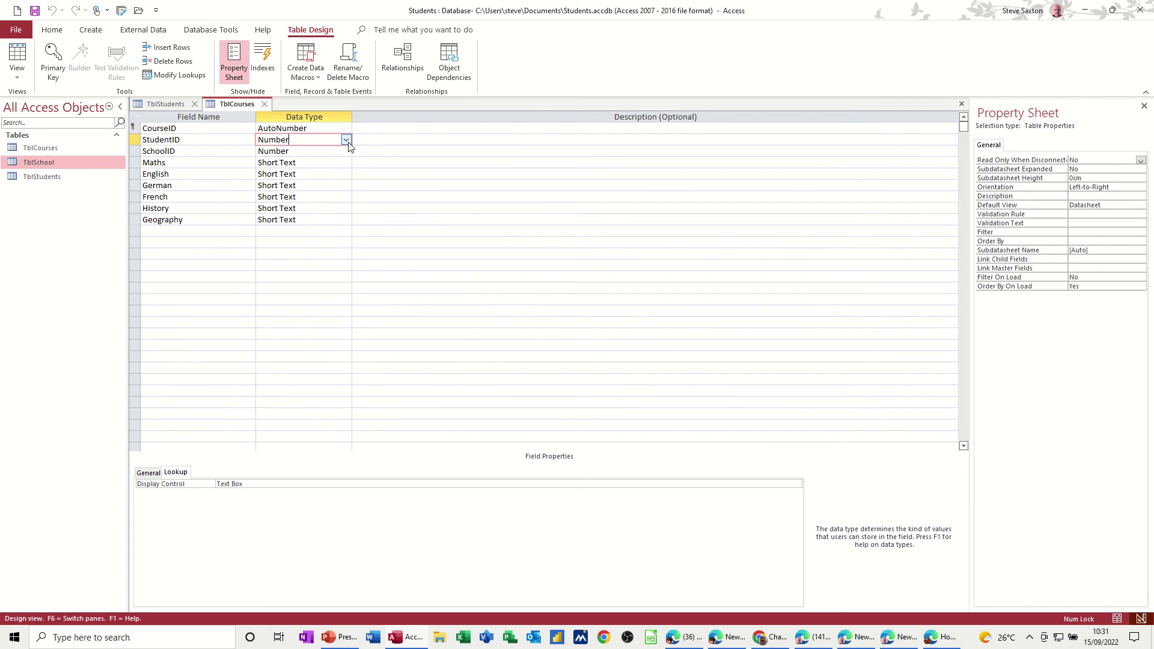
{"action": "left_click", "coordinate": [347, 140]}
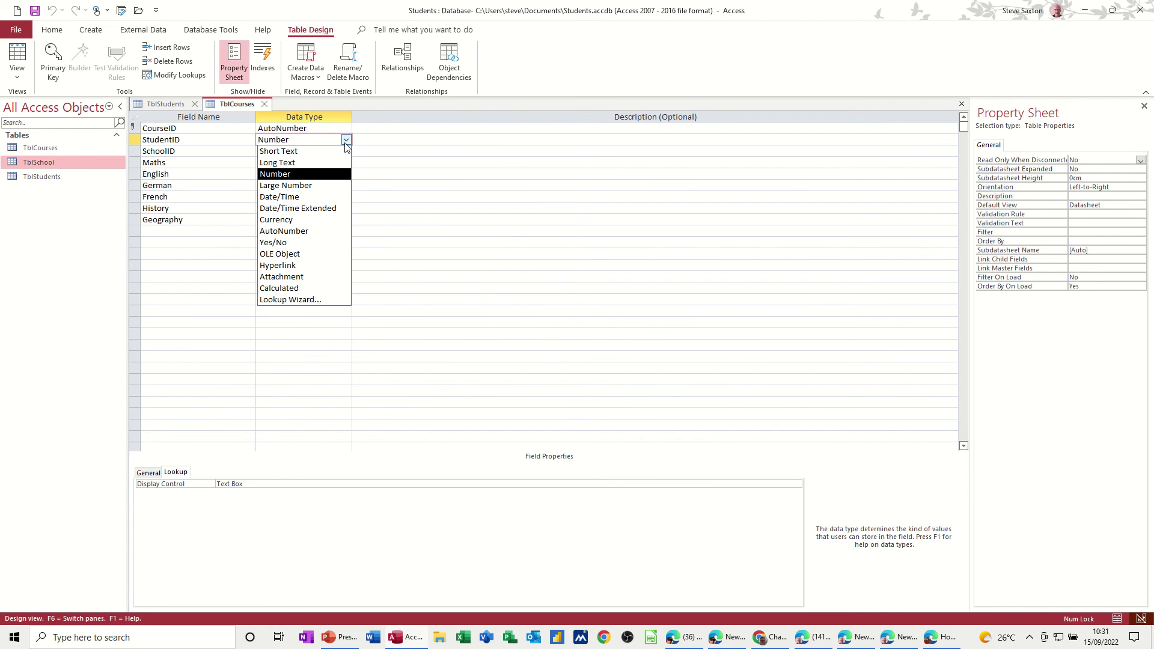
{"action": "left_click", "coordinate": [312, 300]}
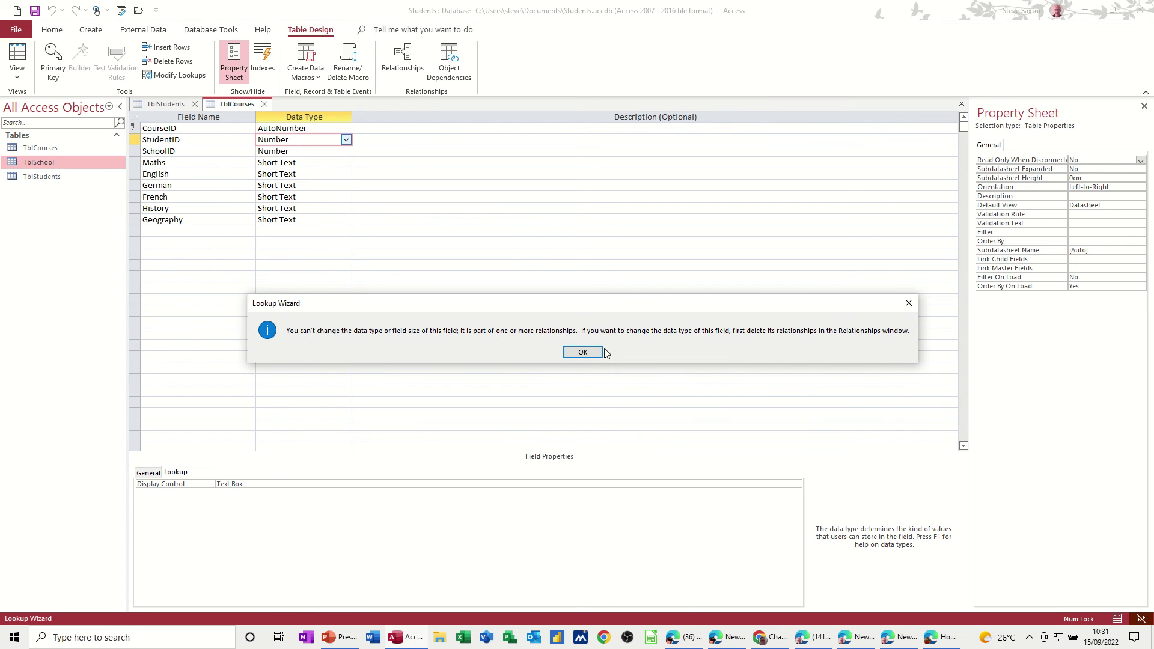
Step: Dismiss the warning and try deleting the TblStudents–TblCourses relationship, hitting a table-lock error
{"action": "left_click", "coordinate": [586, 353]}
{"action": "left_click", "coordinate": [403, 57]}
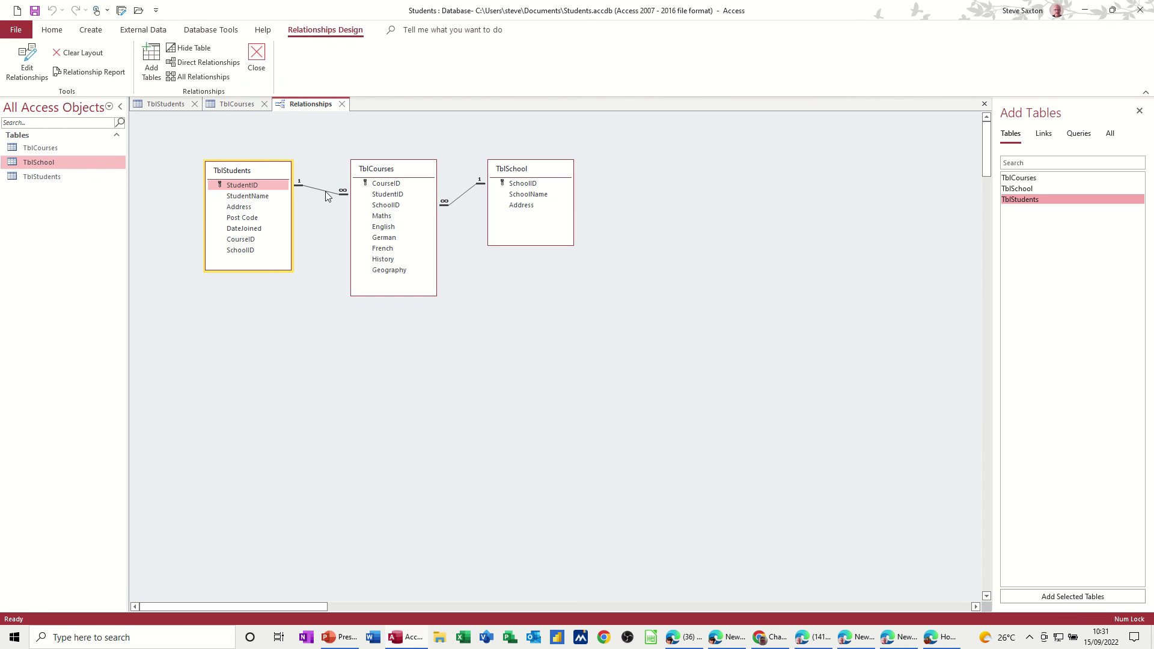
{"action": "left_click", "coordinate": [326, 191]}
{"action": "key", "text": "Delete"}
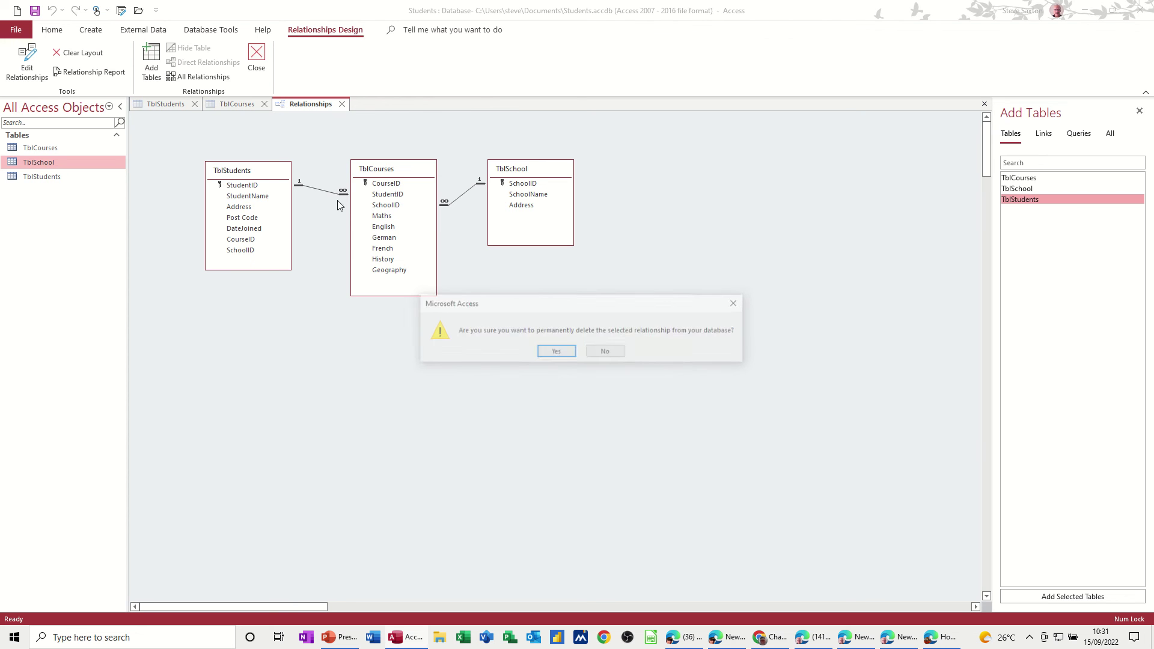
{"action": "left_click", "coordinate": [554, 352]}
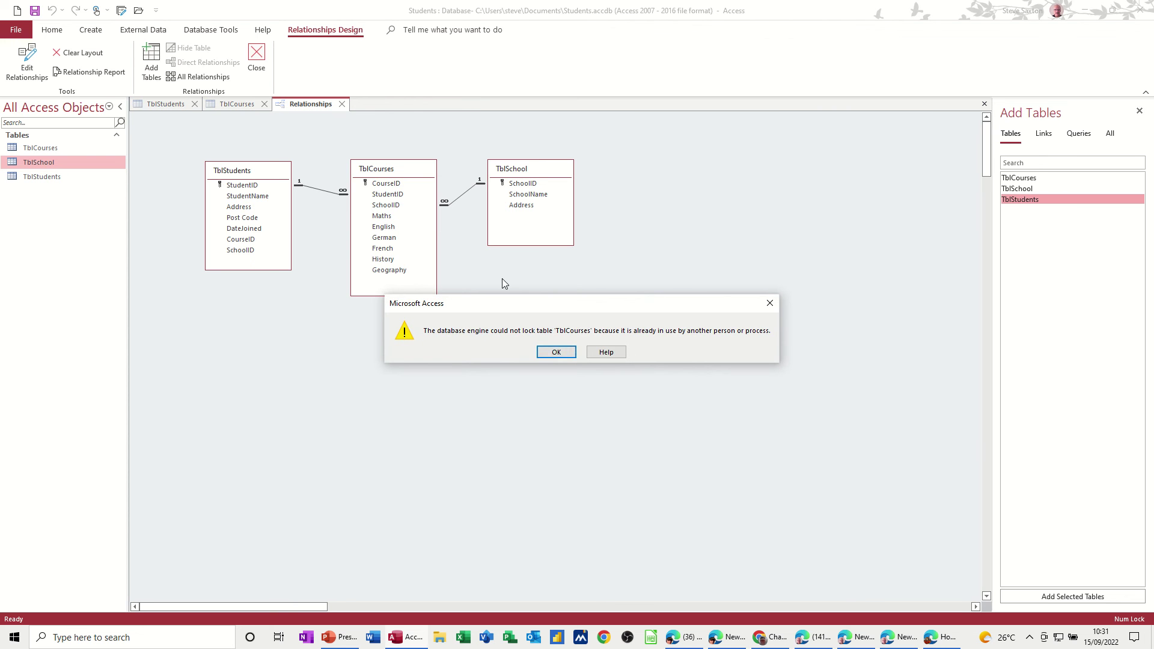
{"action": "left_click", "coordinate": [556, 351]}
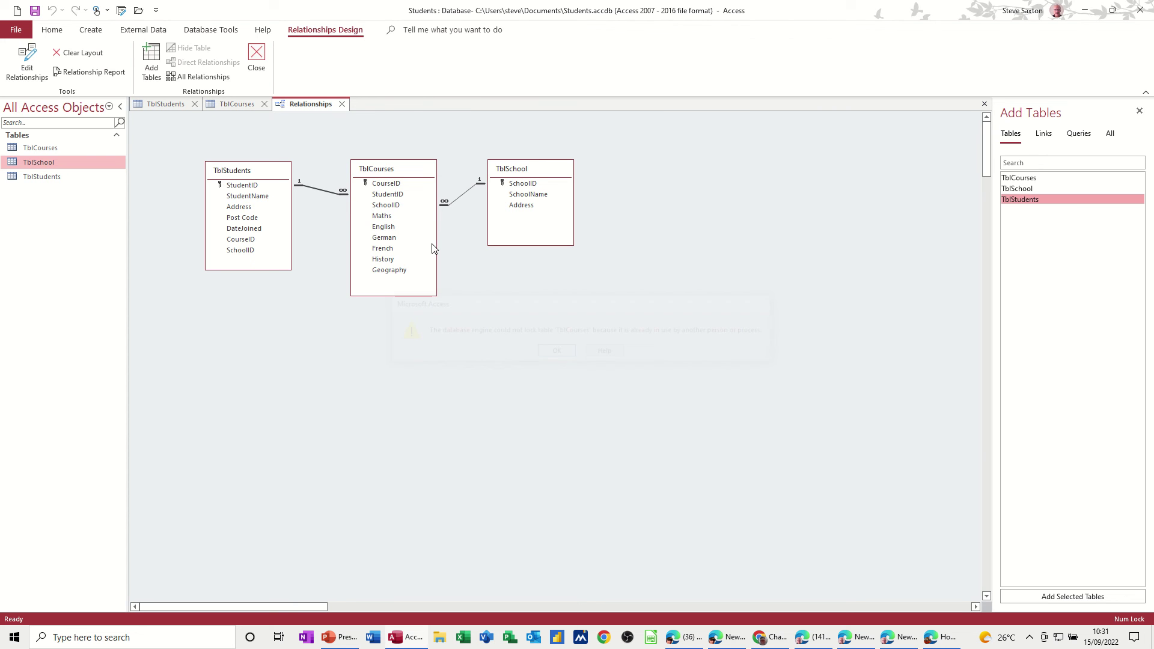
Step: Close the open TblCourses and TblStudents tabs and delete the StudentID relationship
{"action": "left_click", "coordinate": [265, 104]}
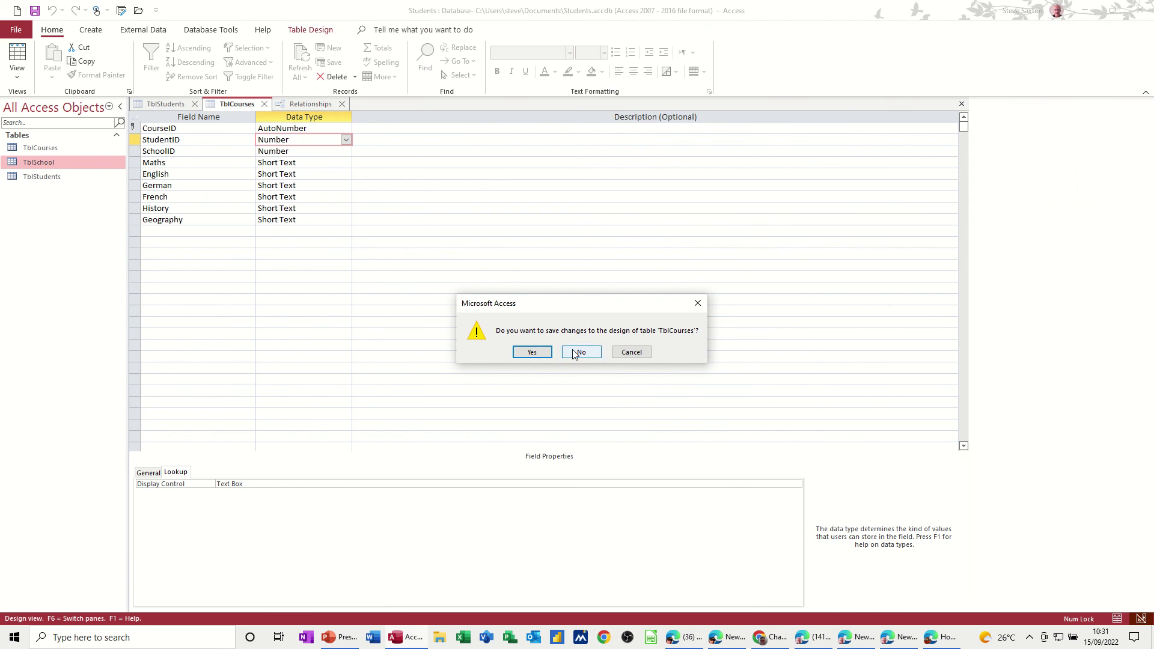
{"action": "left_click", "coordinate": [533, 352]}
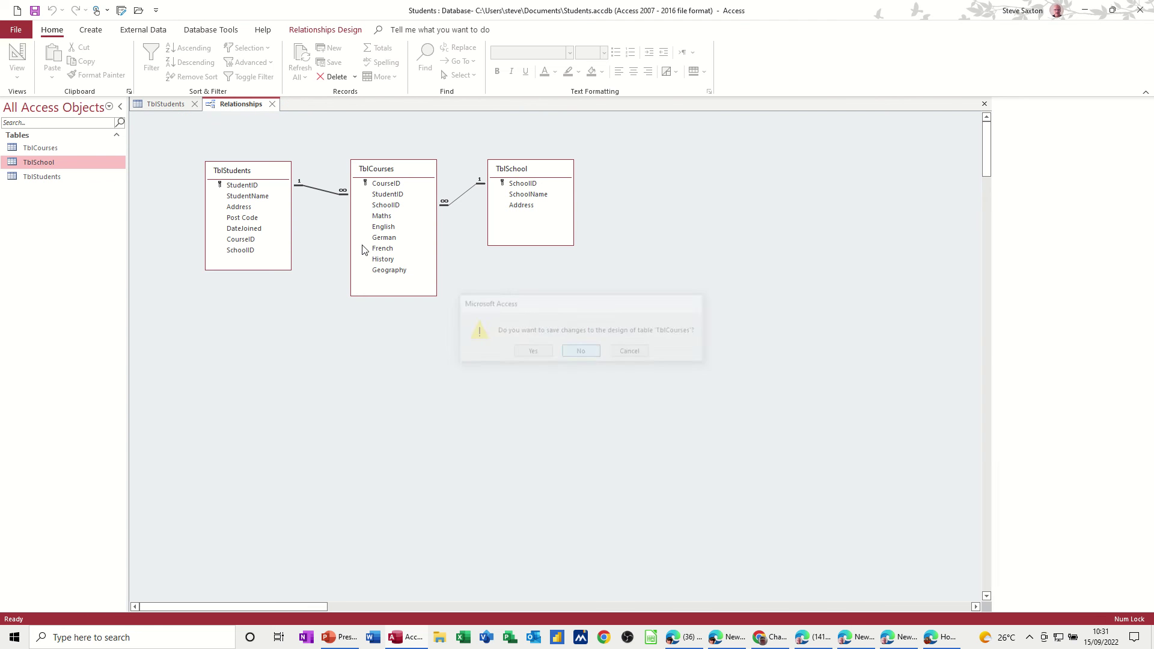
{"action": "left_click", "coordinate": [179, 104]}
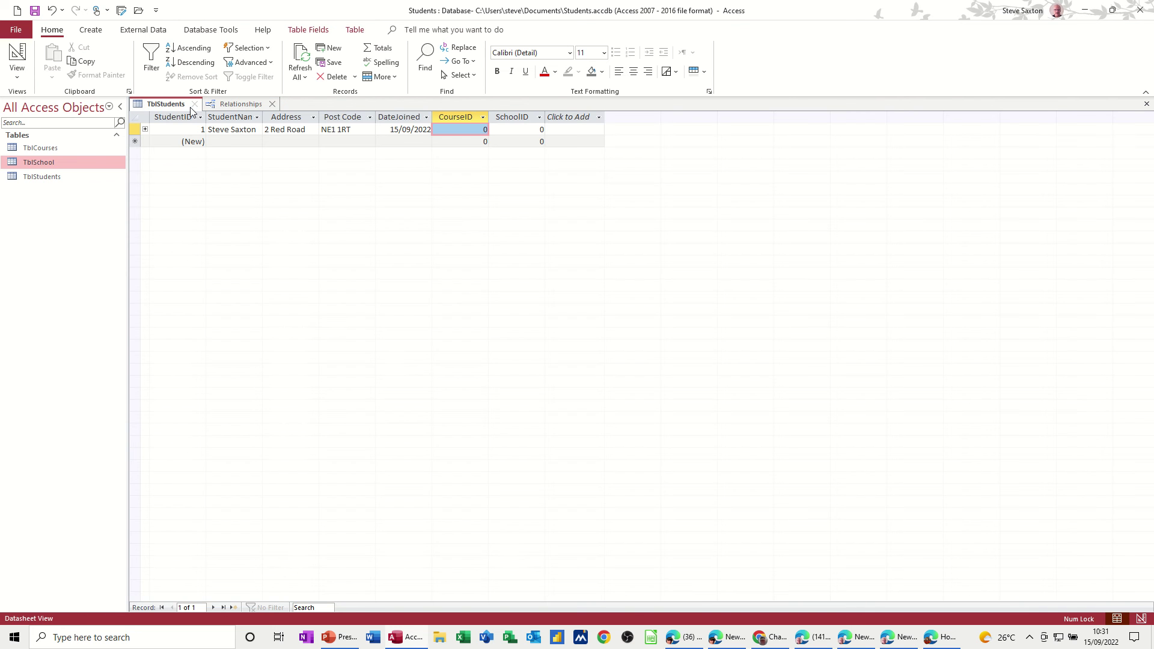
{"action": "left_click", "coordinate": [195, 105]}
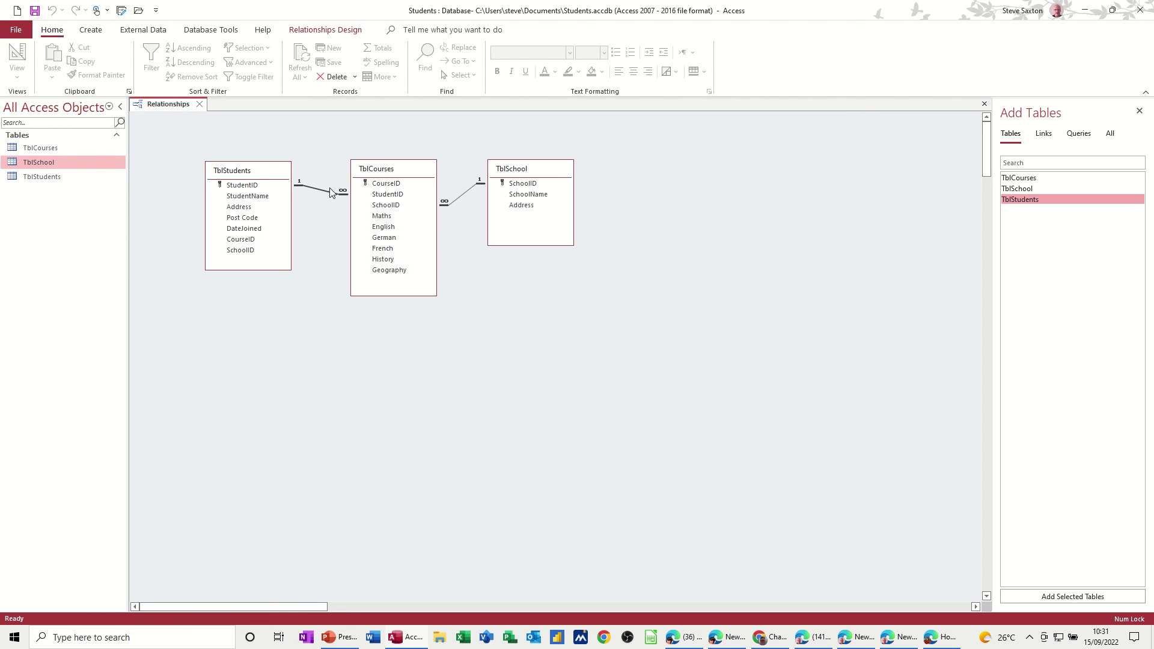
{"action": "key", "text": "Delete"}
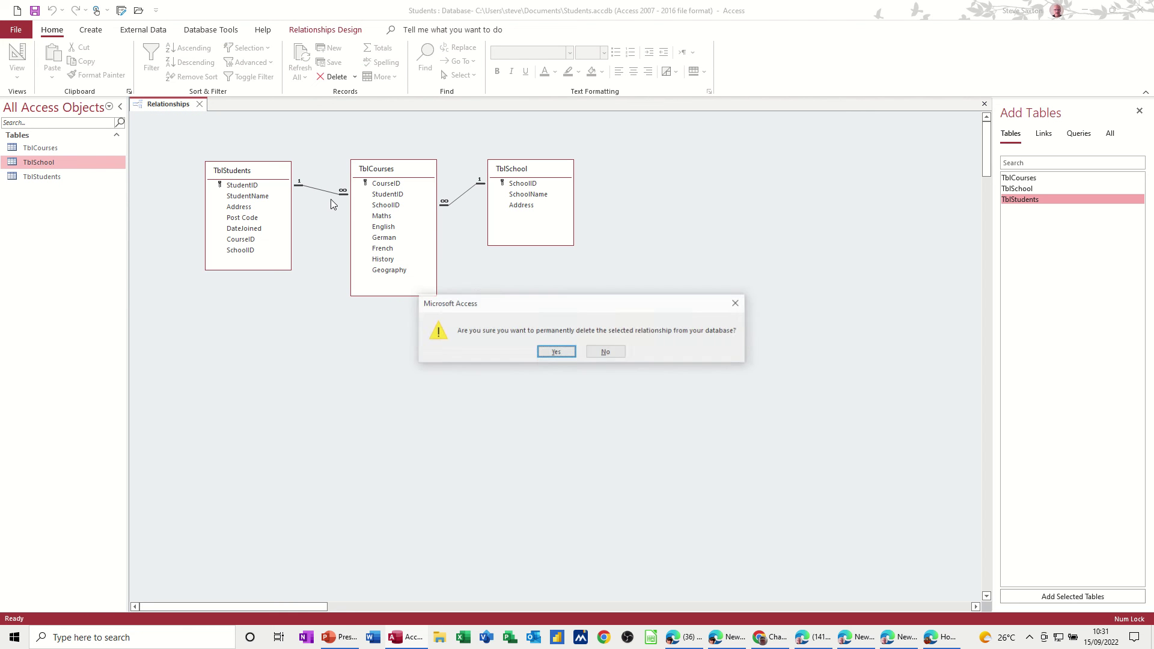
{"action": "left_click", "coordinate": [556, 353]}
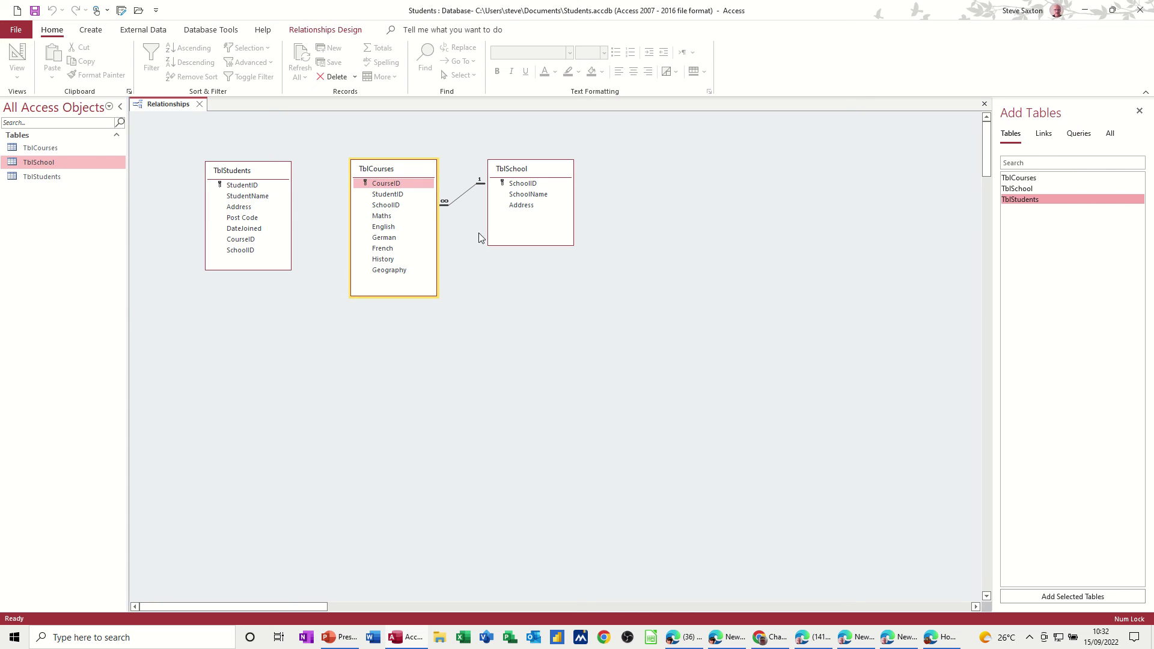
Step: Delete the SchoolID relationship between TblSchool and TblCourses, then select TblCourses
{"action": "left_click", "coordinate": [461, 201]}
{"action": "key", "text": "Delete"}
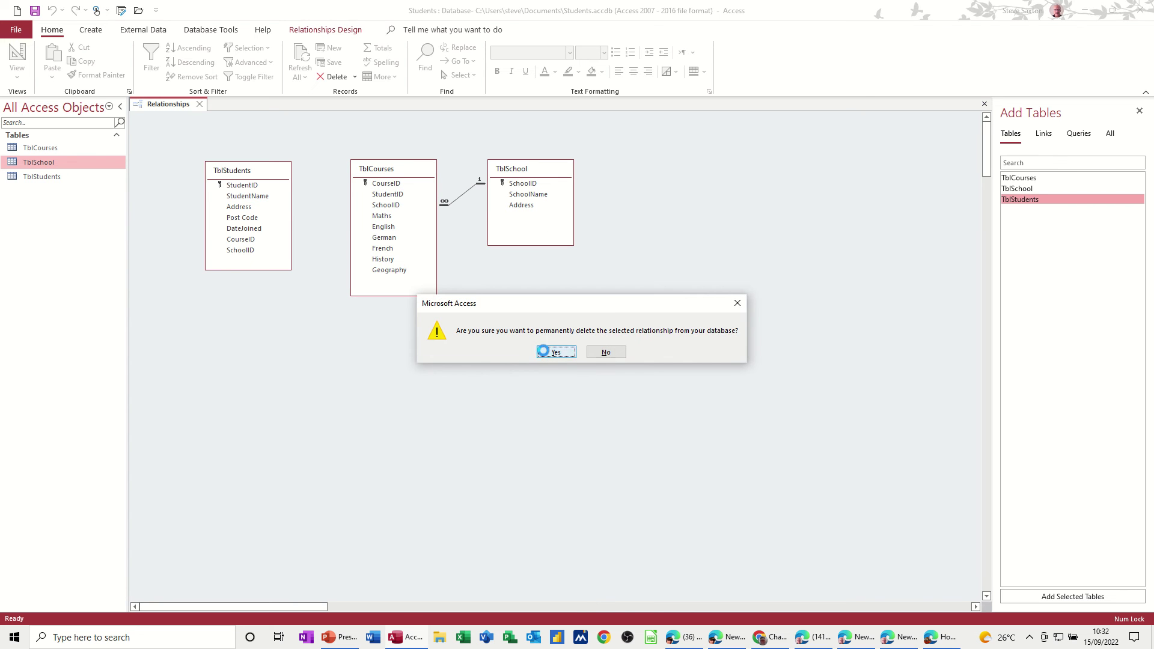
{"action": "left_click", "coordinate": [544, 351]}
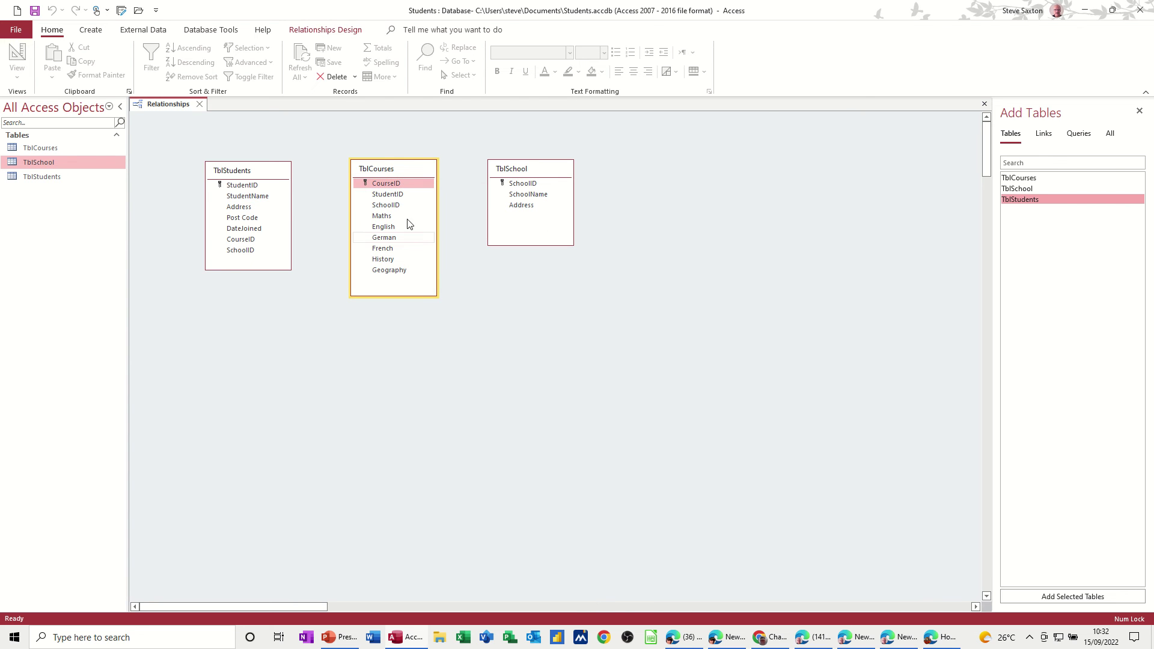
{"action": "left_click", "coordinate": [51, 148]}
Step: Start the Lookup Wizard on TblCourses' StudentID, looking up values from TblStudents
{"action": "double_click", "coordinate": [52, 148]}
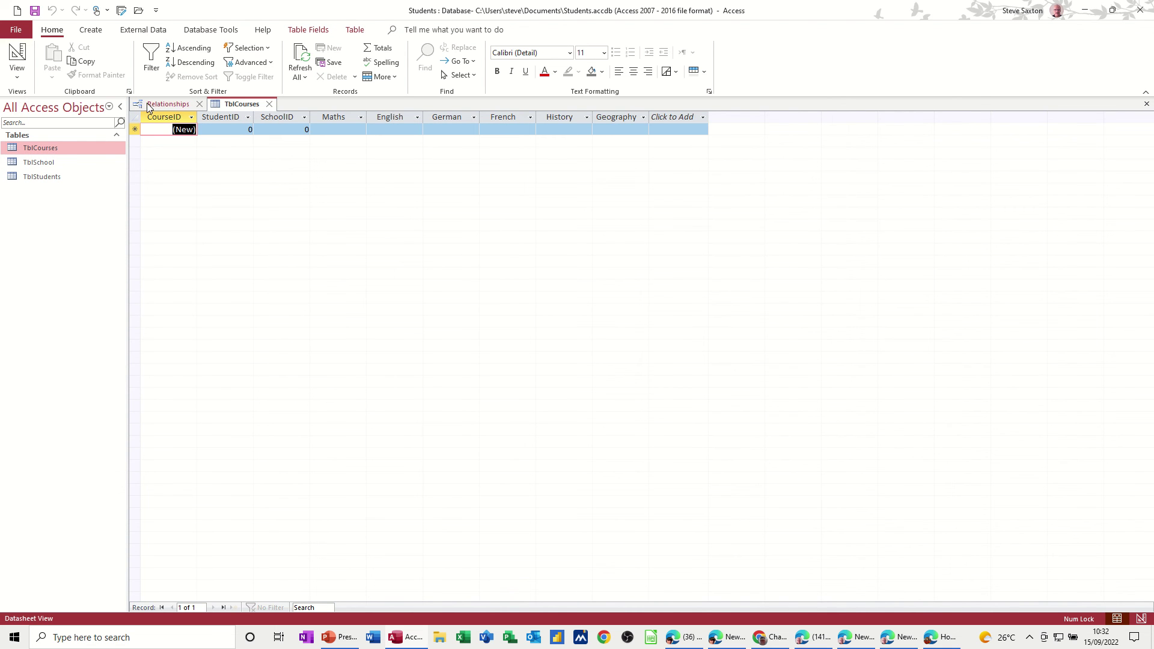
{"action": "left_click", "coordinate": [17, 55]}
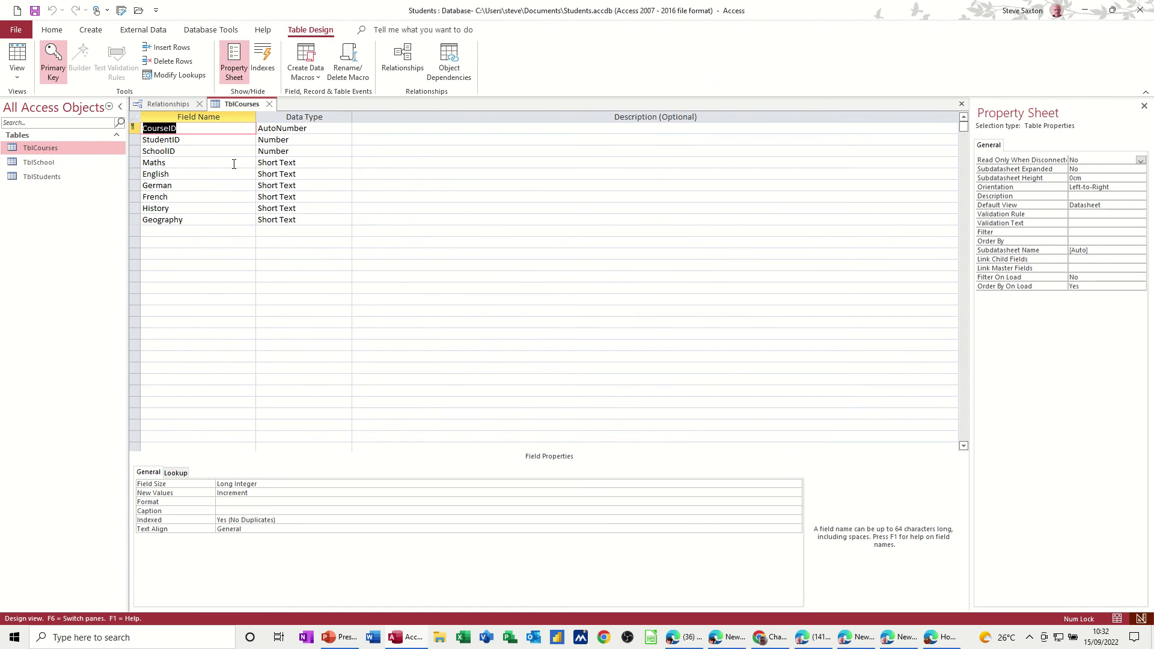
{"action": "left_click", "coordinate": [319, 140]}
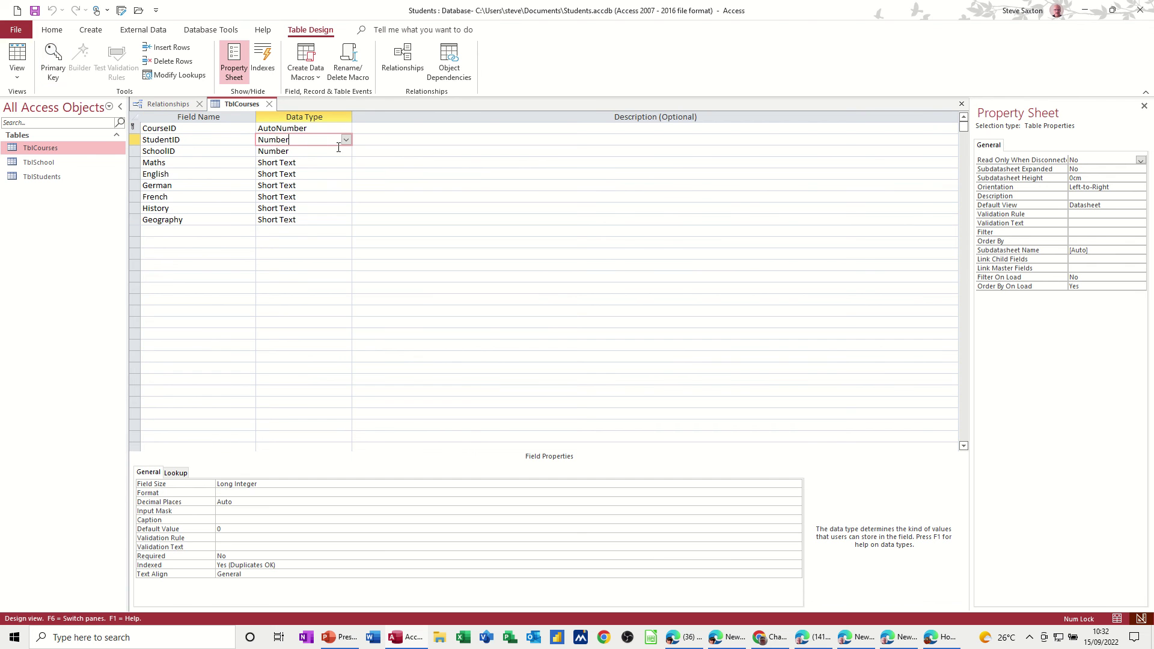
{"action": "left_click", "coordinate": [346, 140]}
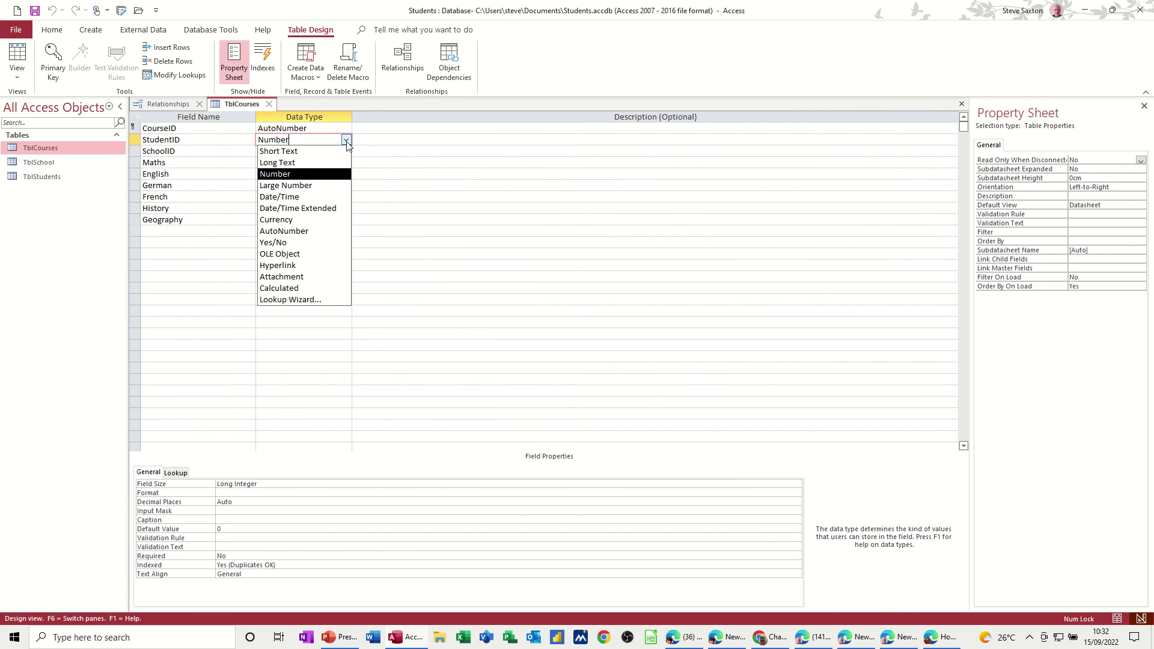
{"action": "left_click", "coordinate": [301, 300]}
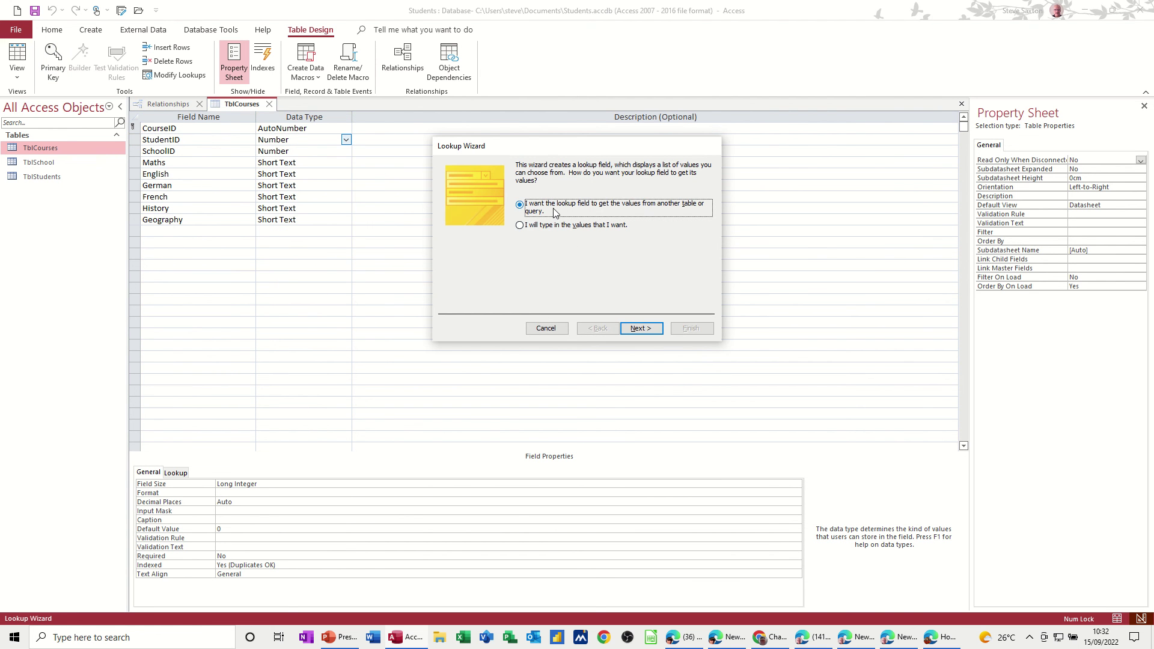
{"action": "left_click", "coordinate": [644, 331]}
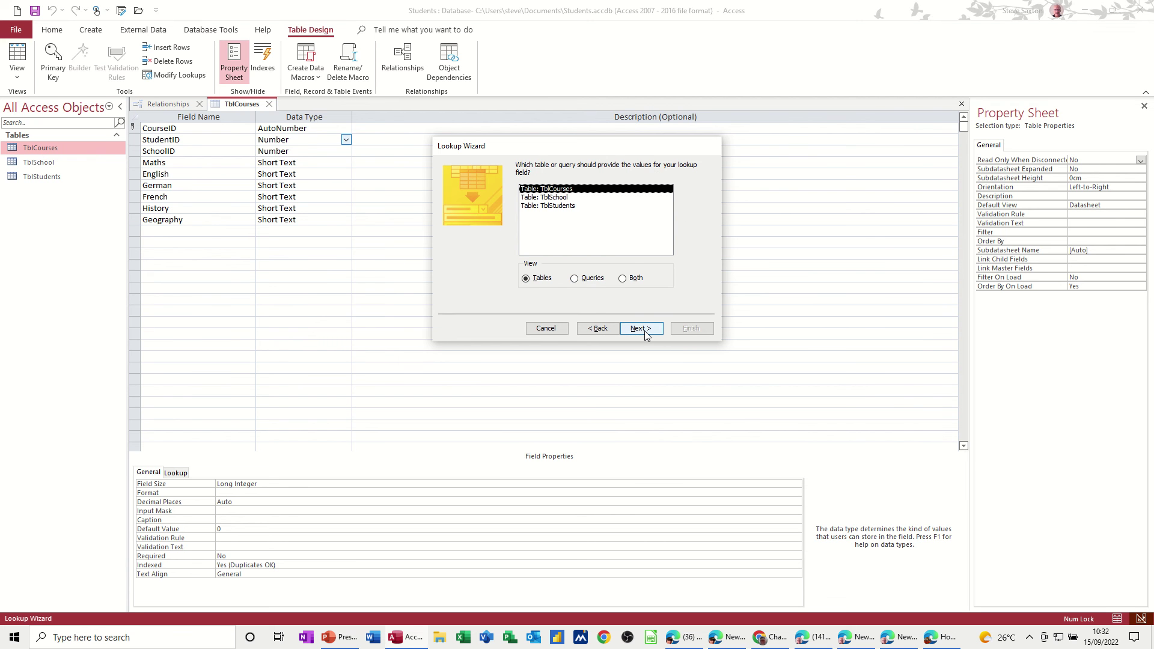
{"action": "left_click", "coordinate": [566, 207]}
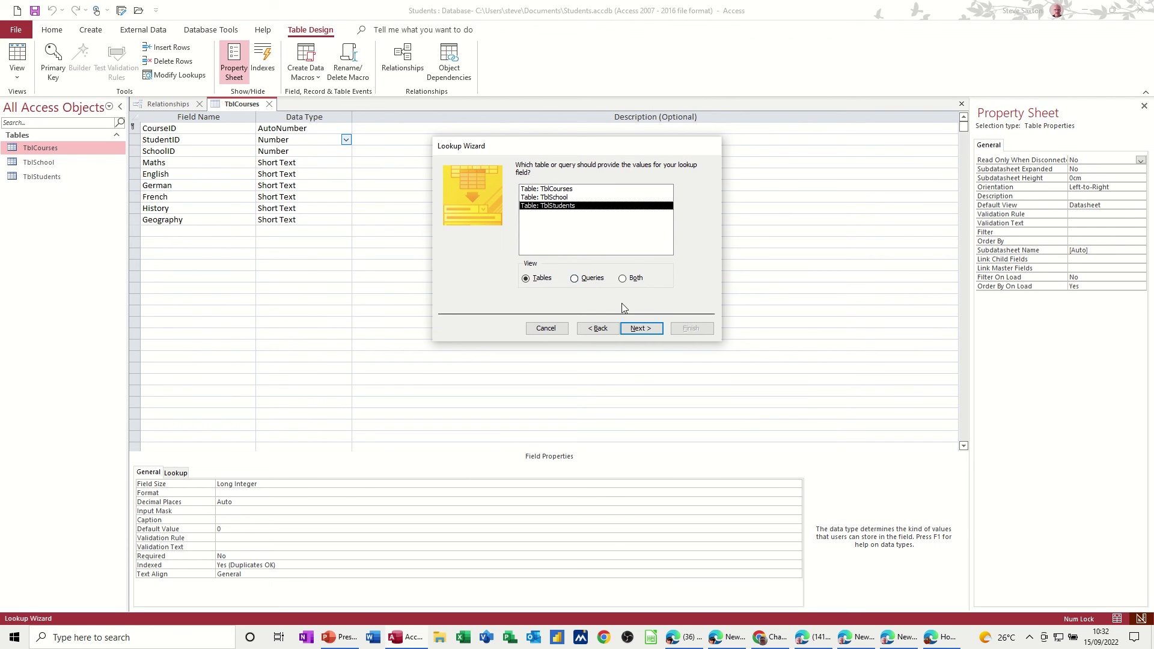
{"action": "left_click", "coordinate": [641, 329]}
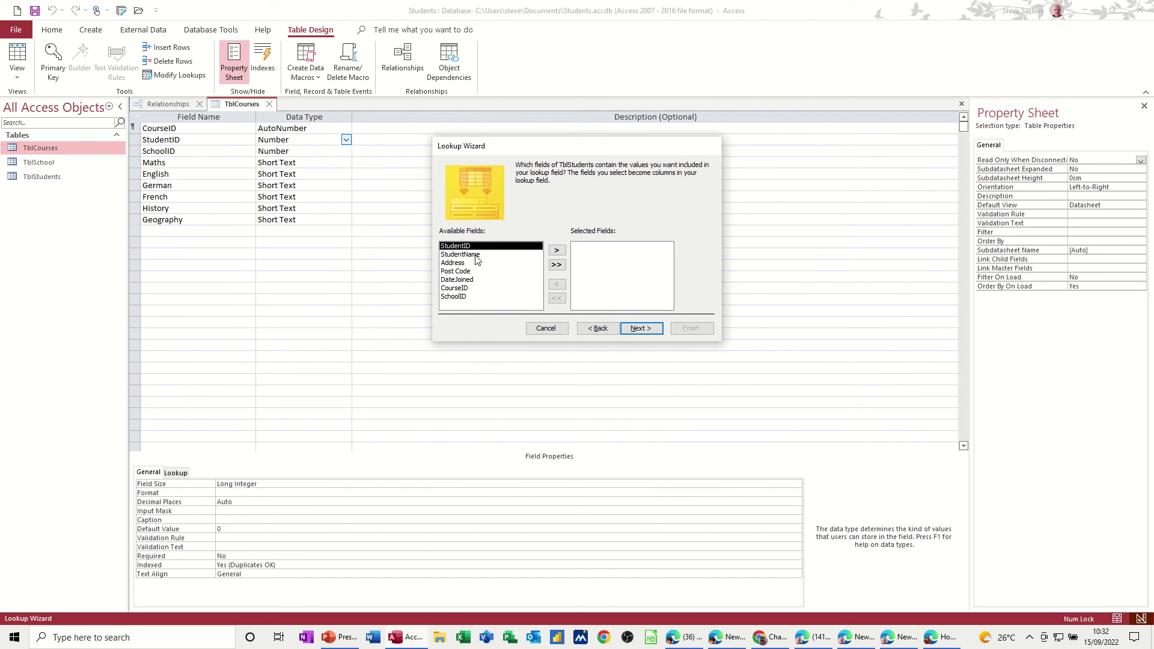
Step: Choose StudentName followed by StudentID as the lookup columns
{"action": "left_click", "coordinate": [556, 251]}
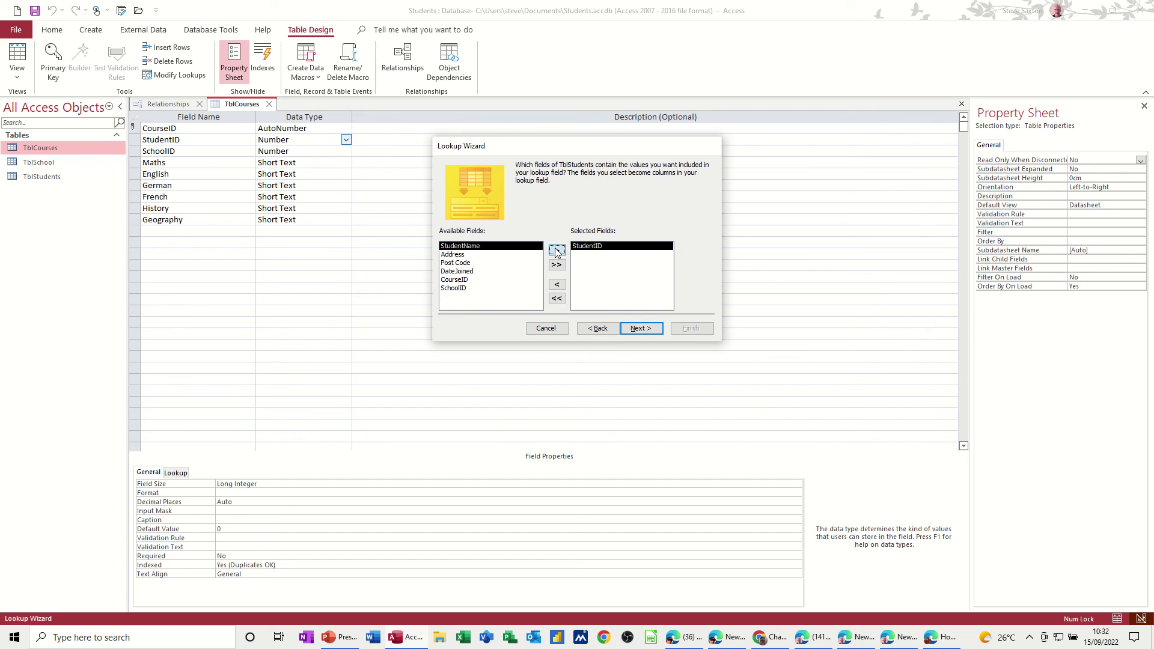
{"action": "left_click", "coordinate": [557, 251]}
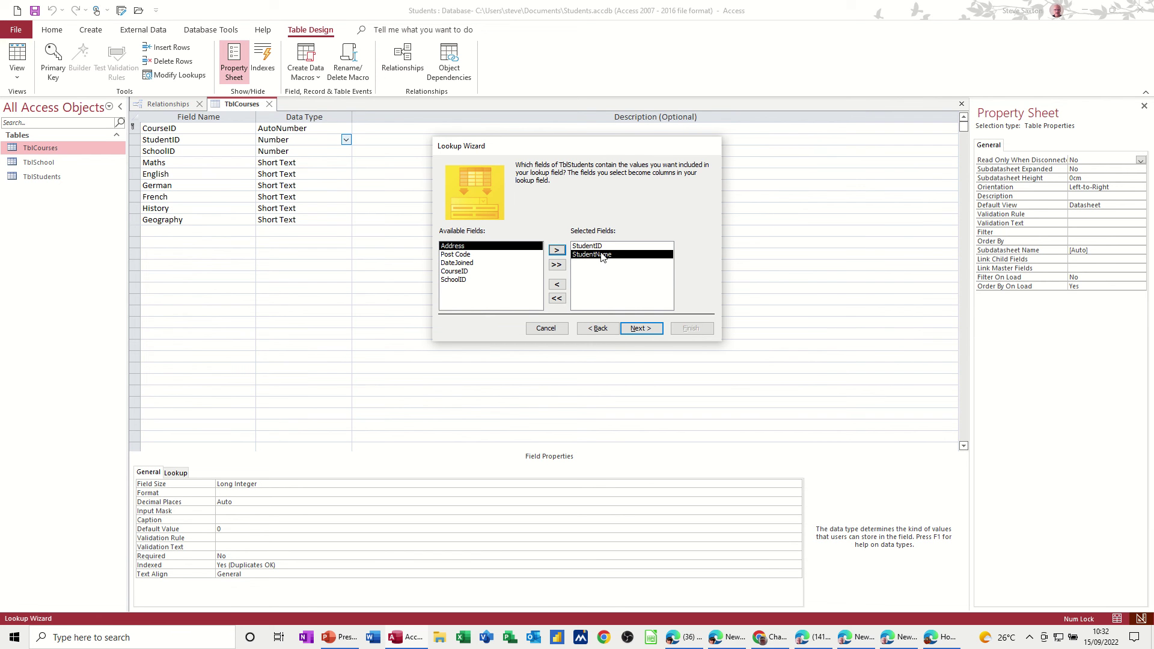
{"action": "left_click", "coordinate": [596, 247]}
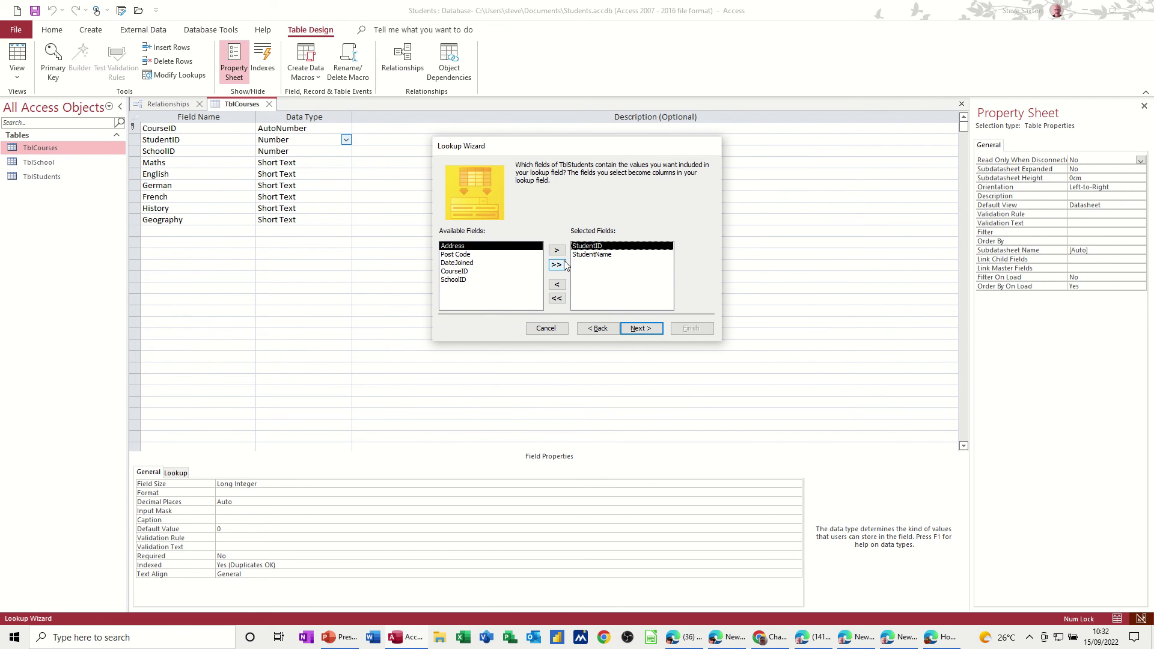
{"action": "left_click", "coordinate": [557, 285]}
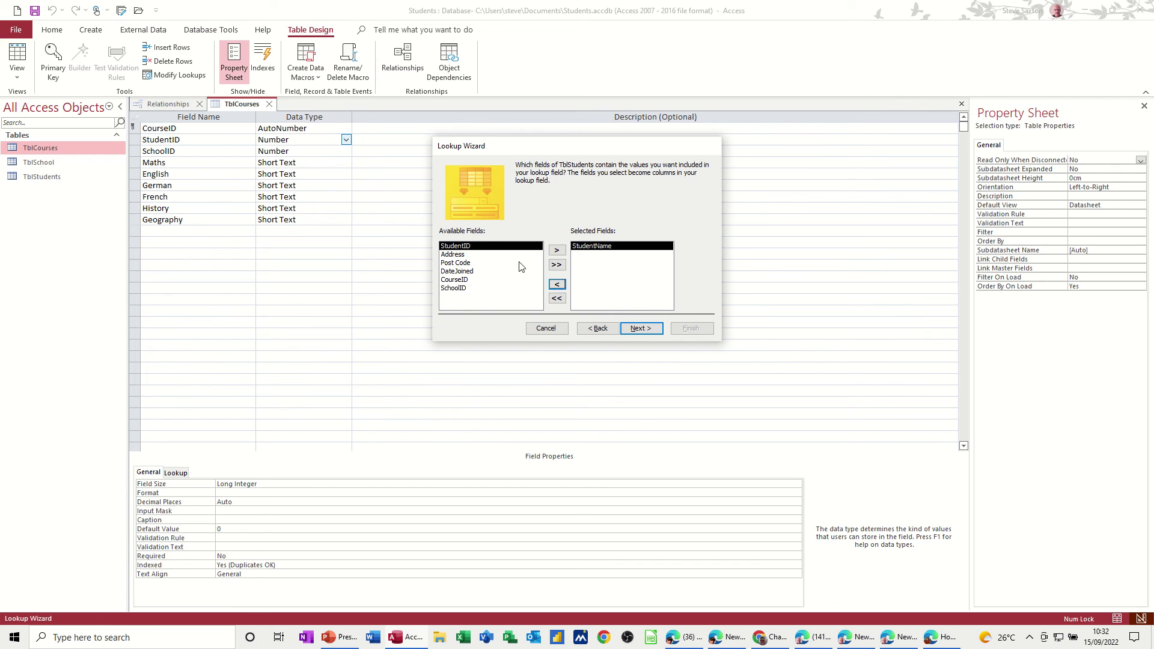
{"action": "left_click", "coordinate": [556, 251]}
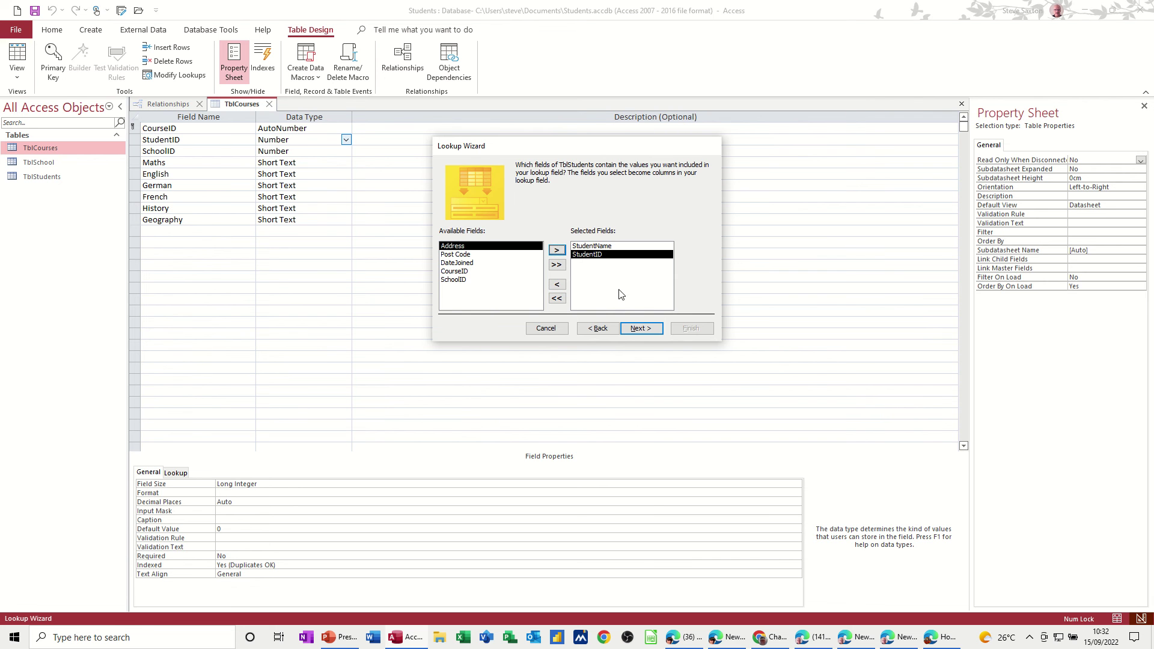
{"action": "left_click", "coordinate": [641, 330]}
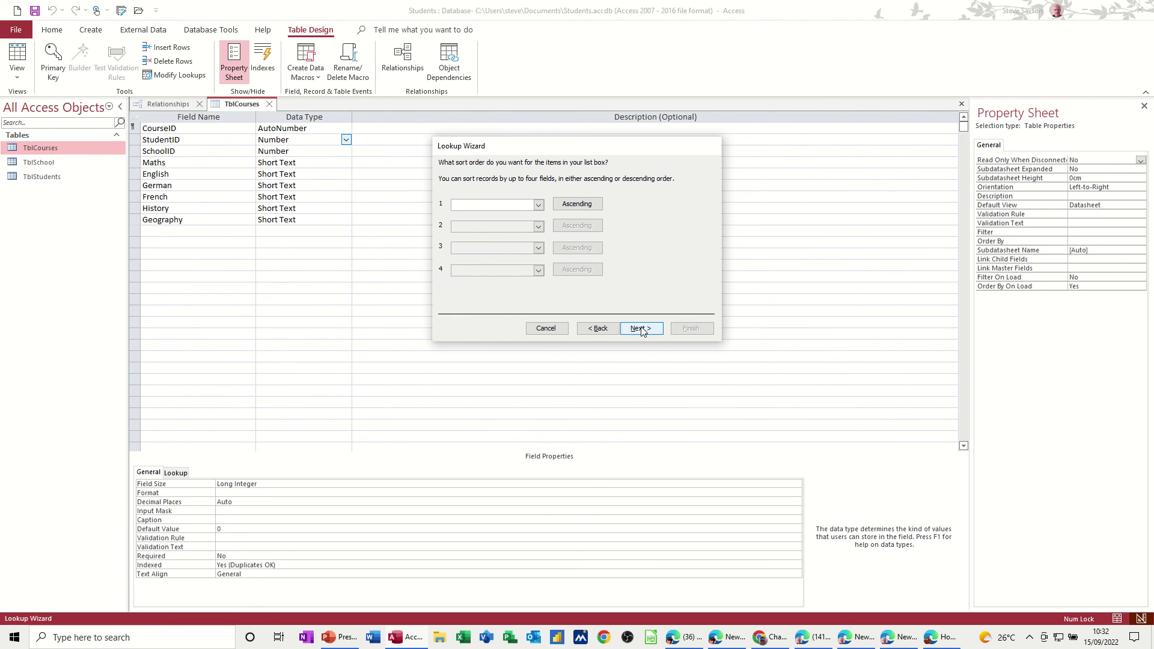
Step: Keep default sort and column widths, enable Restrict Delete data integrity, and finish
{"action": "left_click", "coordinate": [641, 329]}
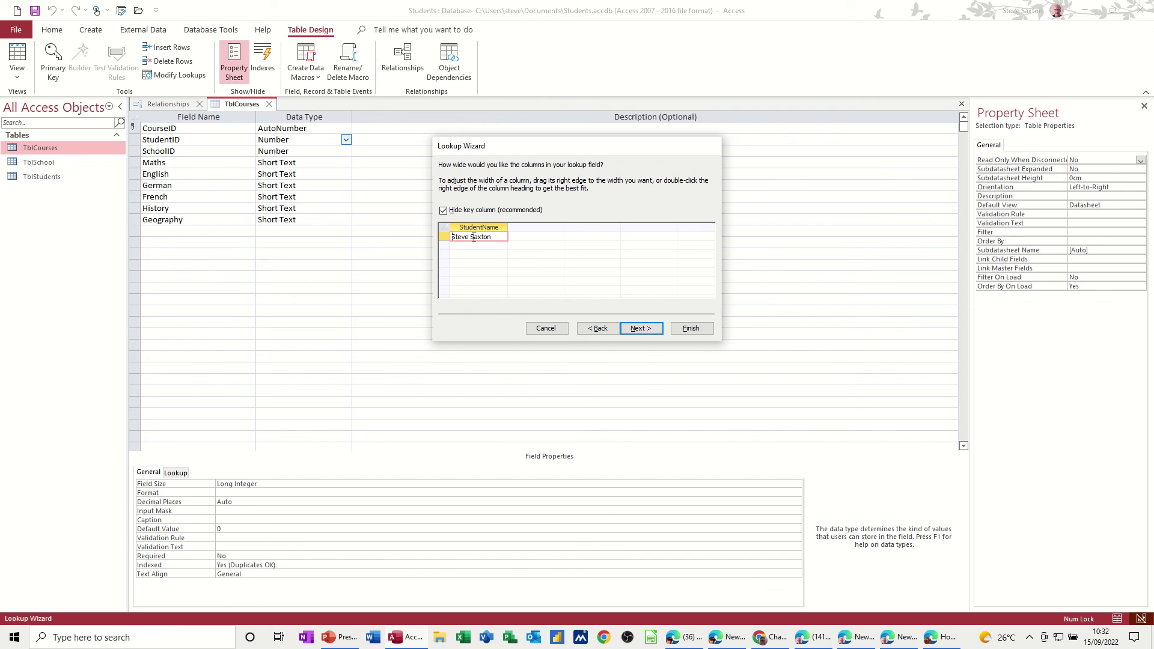
{"action": "left_click", "coordinate": [639, 330]}
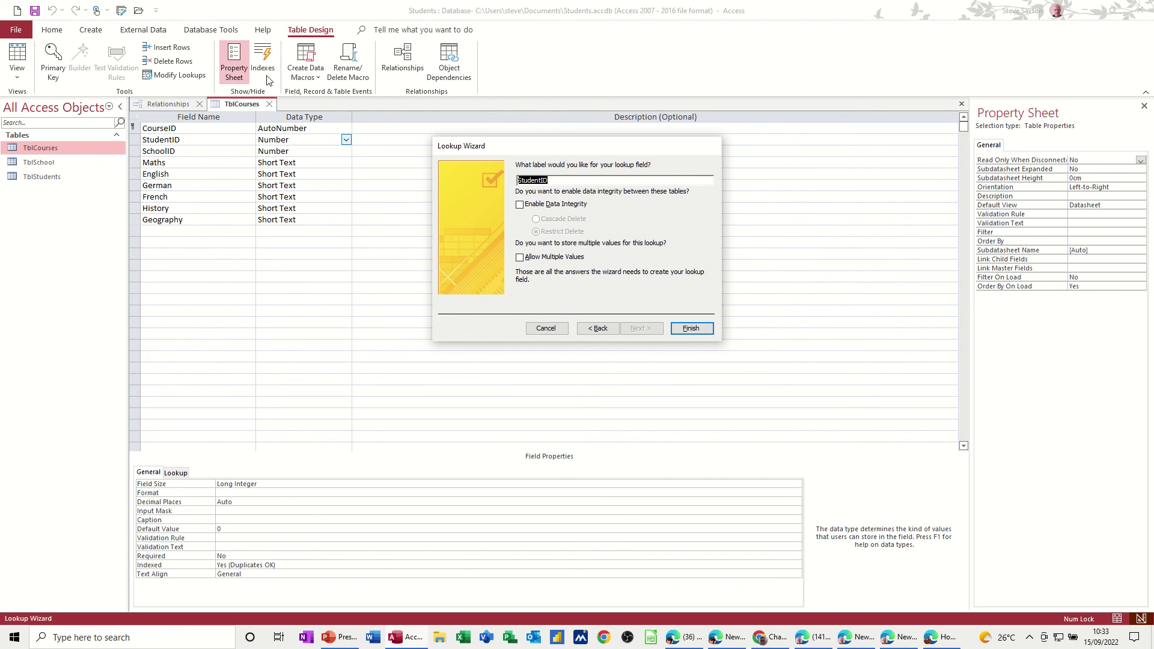
{"action": "left_click", "coordinate": [520, 206]}
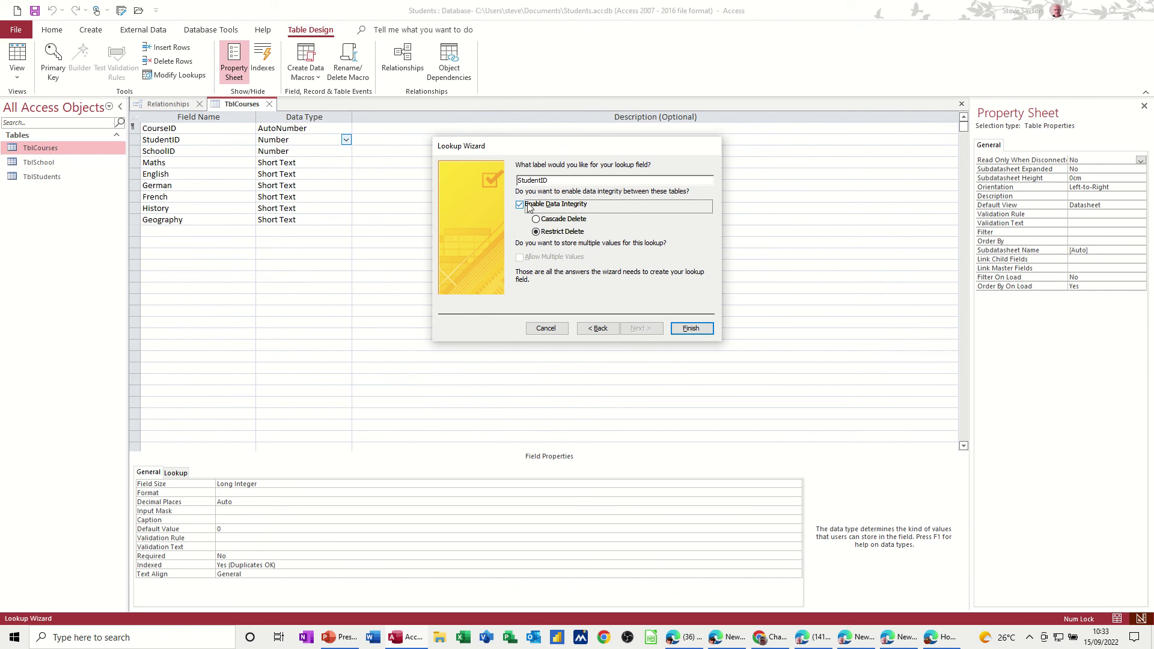
{"action": "left_click", "coordinate": [690, 329]}
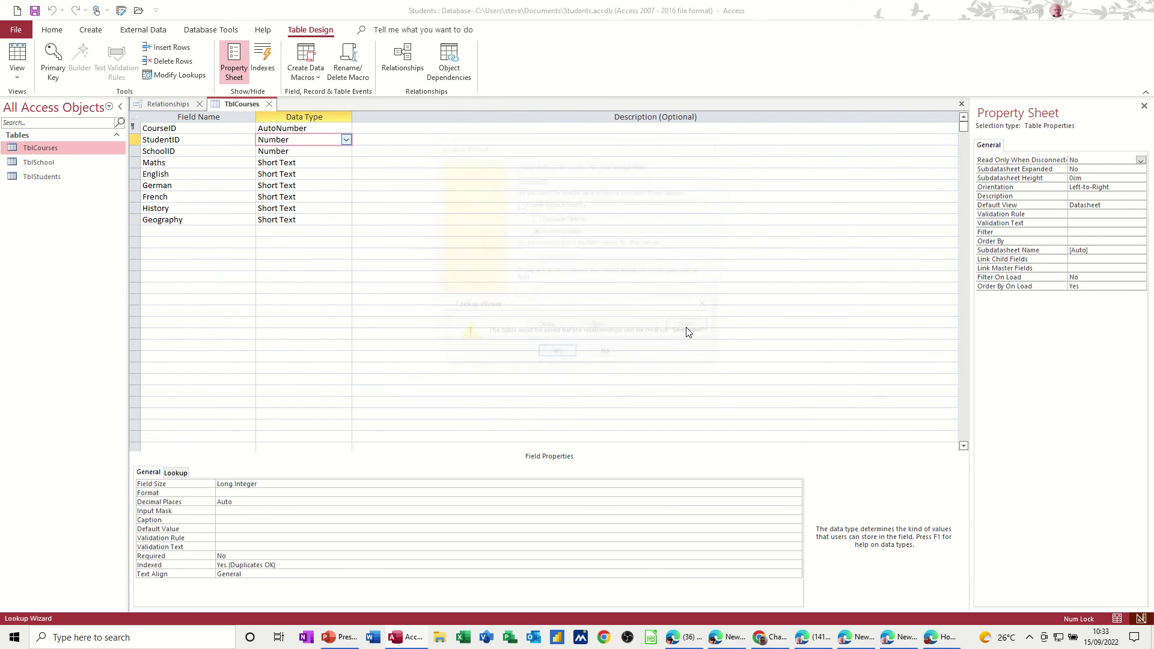
Step: Save TblCourses, view the new TblStudents–TblCourses one-to-many link in Relationships, and keep the layout
{"action": "left_click", "coordinate": [556, 354]}
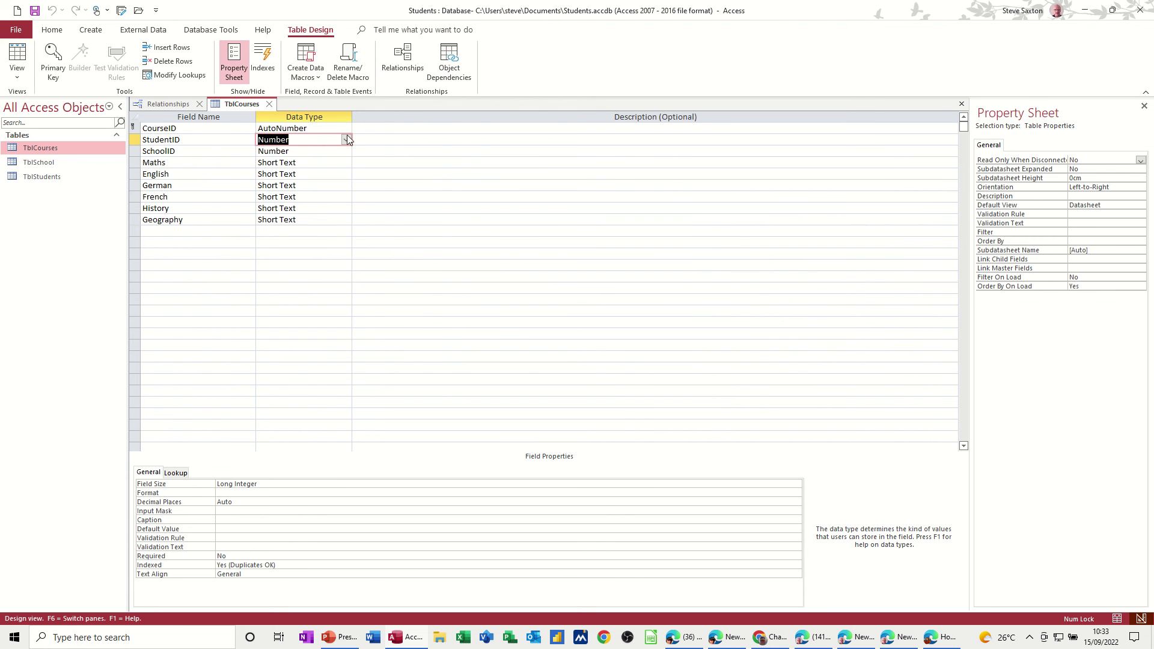
{"action": "left_click", "coordinate": [400, 63]}
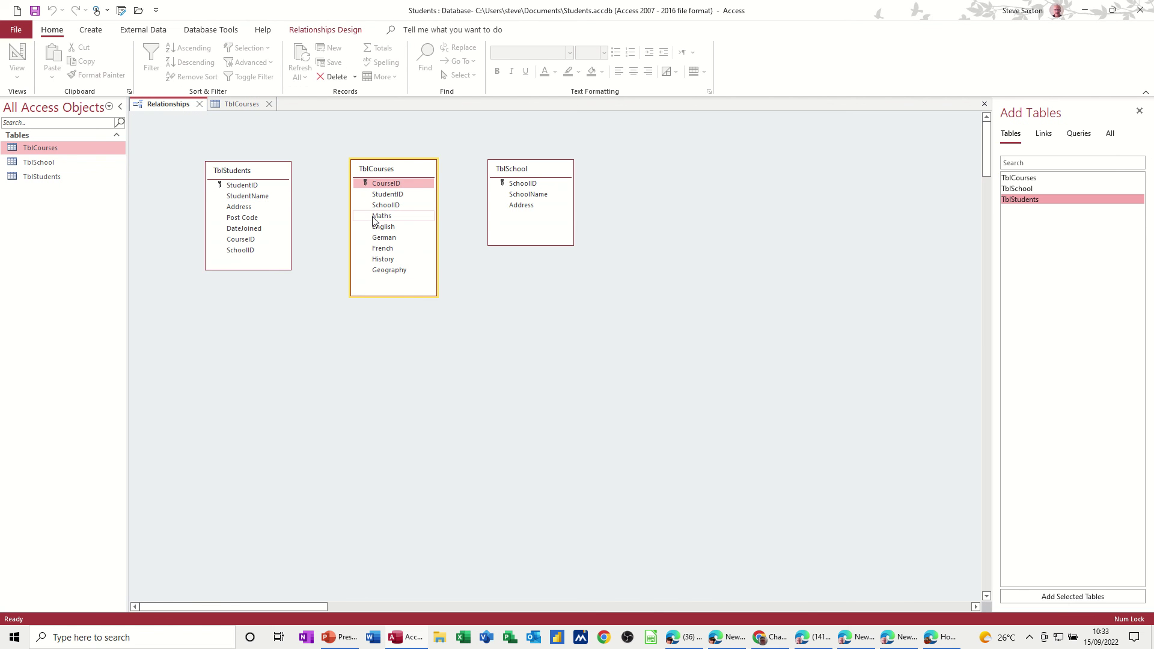
{"action": "left_click", "coordinate": [241, 104]}
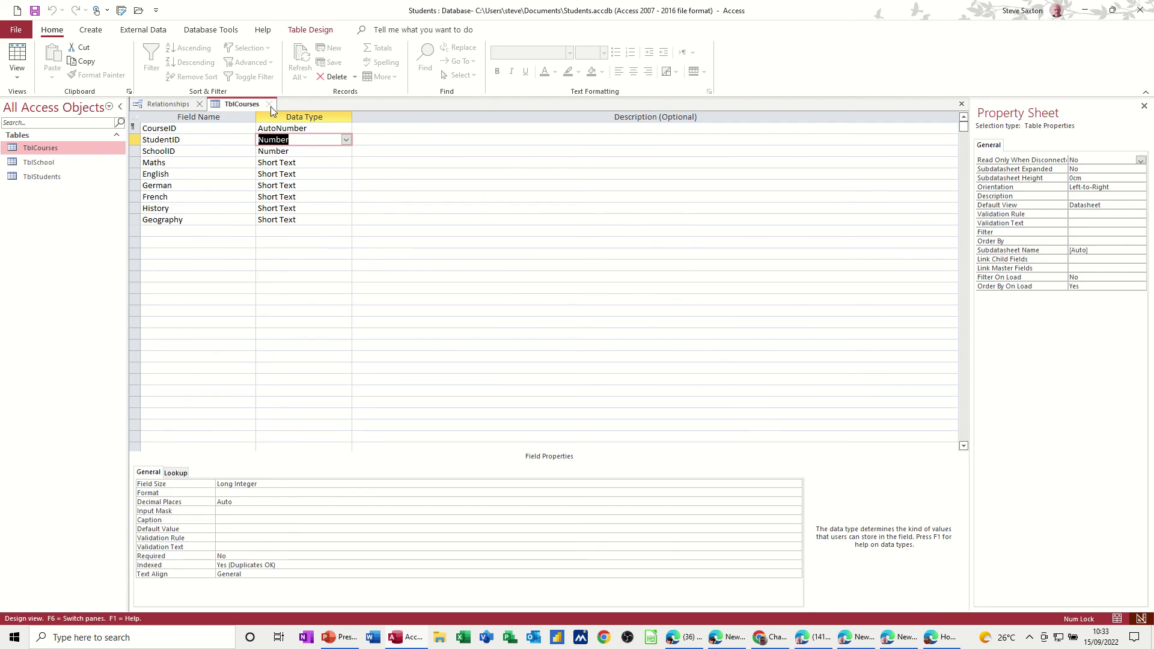
{"action": "left_click", "coordinate": [269, 104]}
{"action": "left_click", "coordinate": [200, 105]}
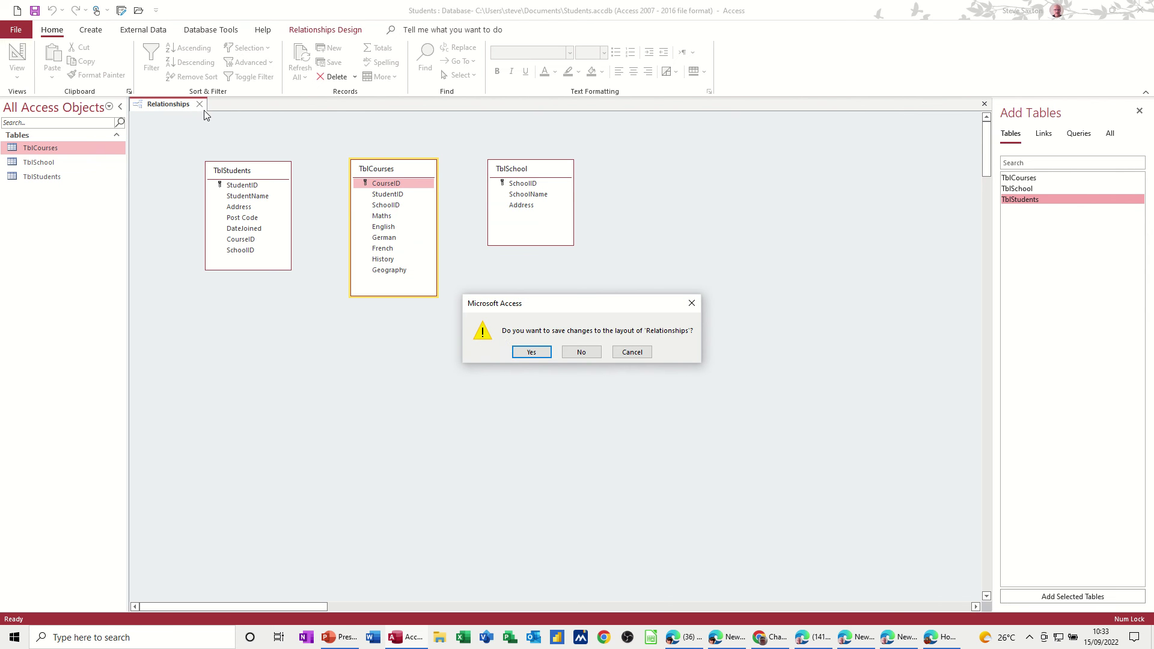
{"action": "left_click", "coordinate": [548, 358]}
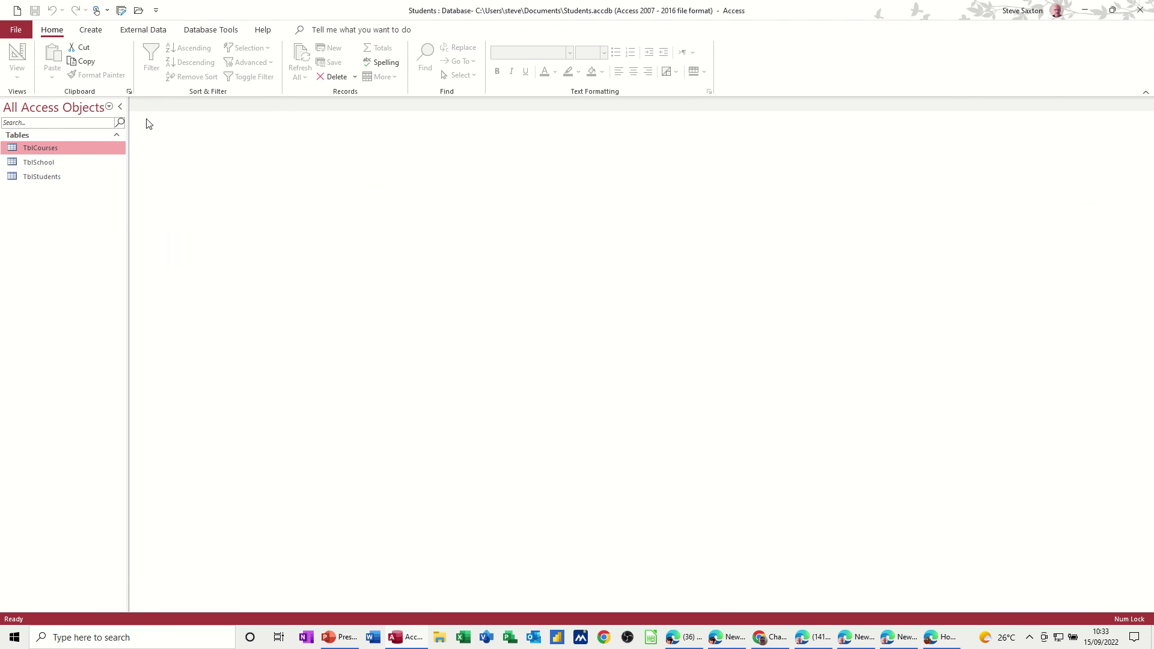
Step: Move the TblCourses box slightly lower in the Relationships diagram and save the layout
{"action": "left_click", "coordinate": [209, 30]}
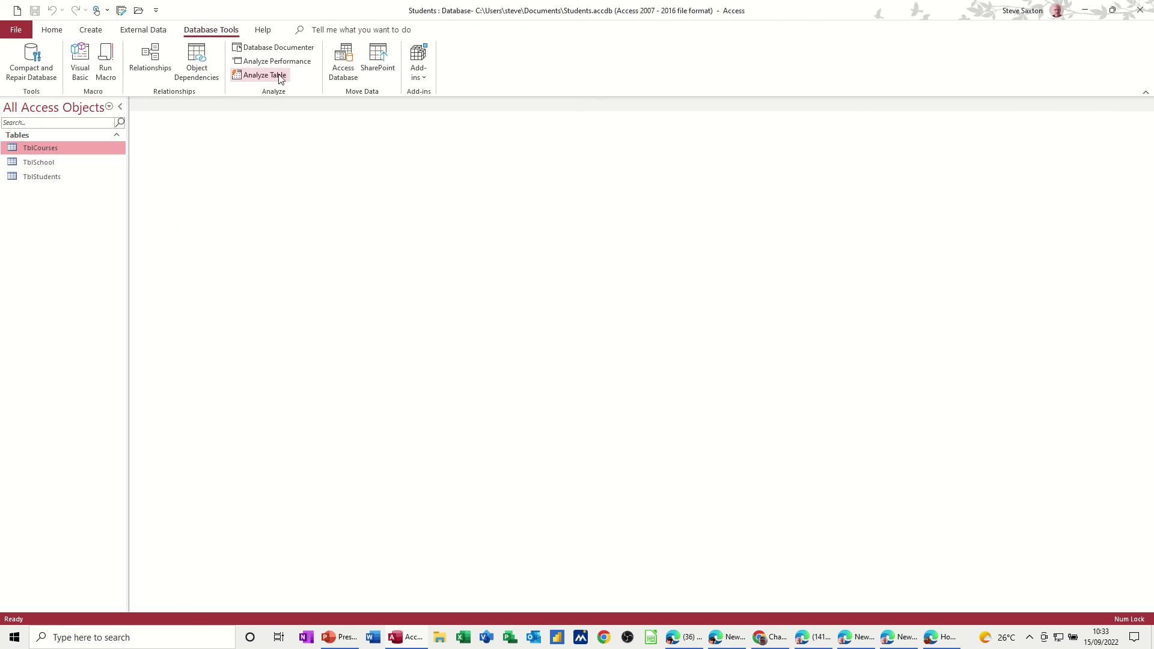
{"action": "left_click", "coordinate": [151, 57]}
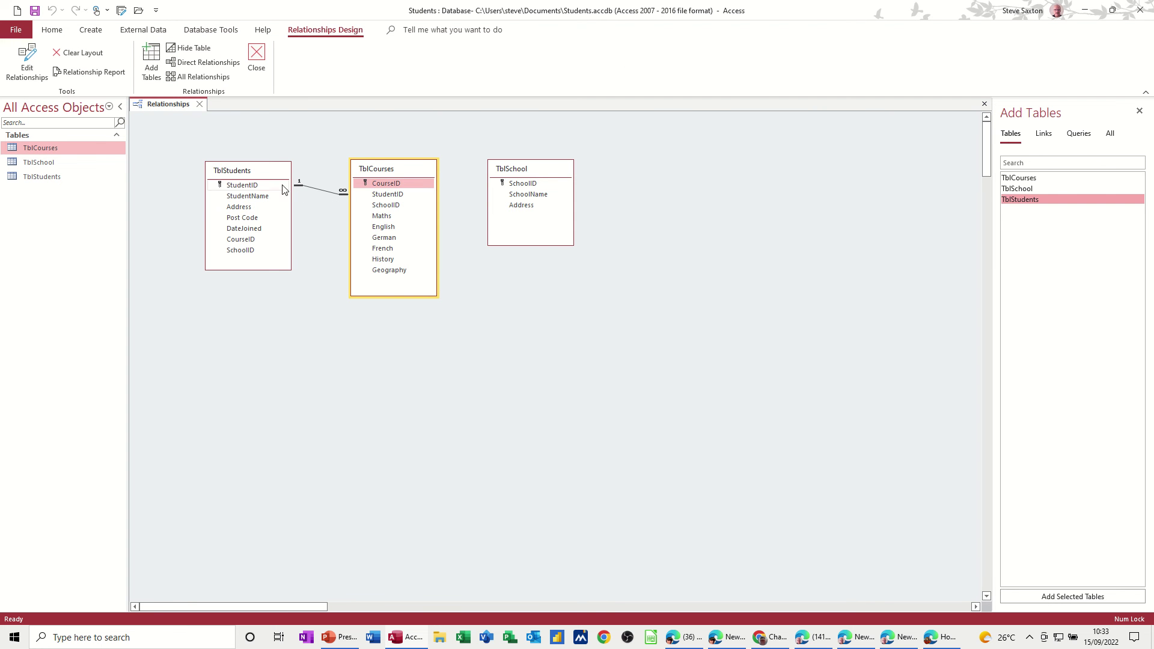
{"action": "mouse_move", "coordinate": [381, 171]}
{"action": "left_mouse_down"}
{"action": "mouse_move", "coordinate": [389, 196]}
{"action": "mouse_move", "coordinate": [369, 176]}
{"action": "left_mouse_up"}
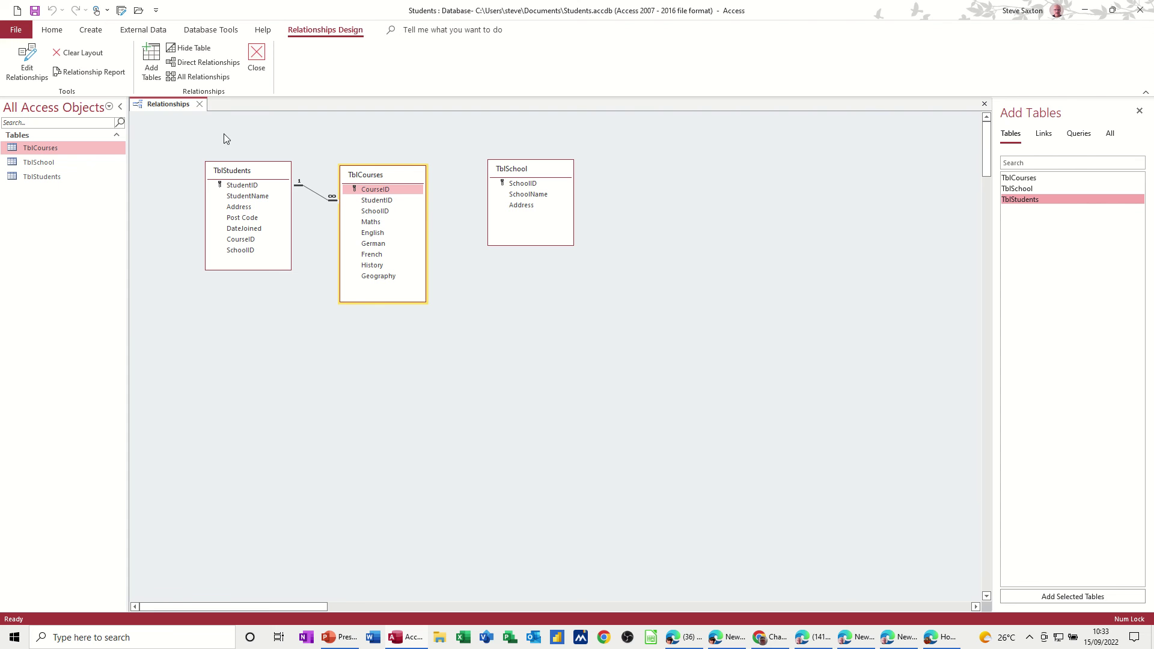
{"action": "left_click", "coordinate": [202, 106]}
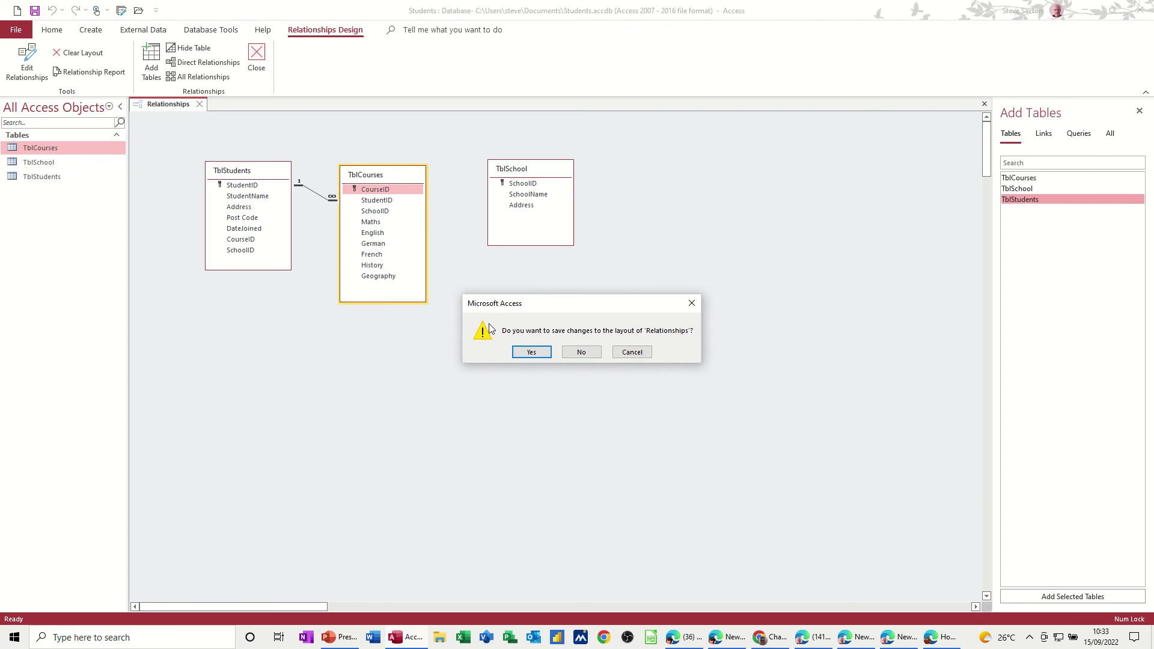
{"action": "left_click", "coordinate": [521, 355]}
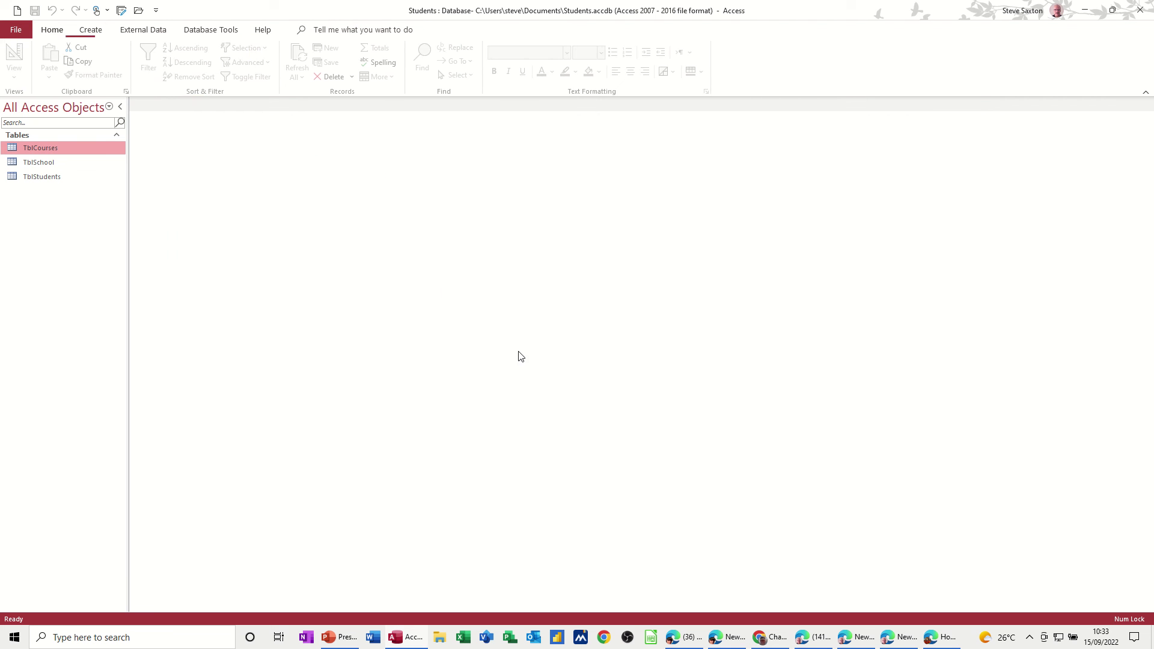
Step: Open TblCourses in Design View and review StudentID's lookup settings
{"action": "right_click", "coordinate": [37, 148]}
{"action": "left_click", "coordinate": [76, 174]}
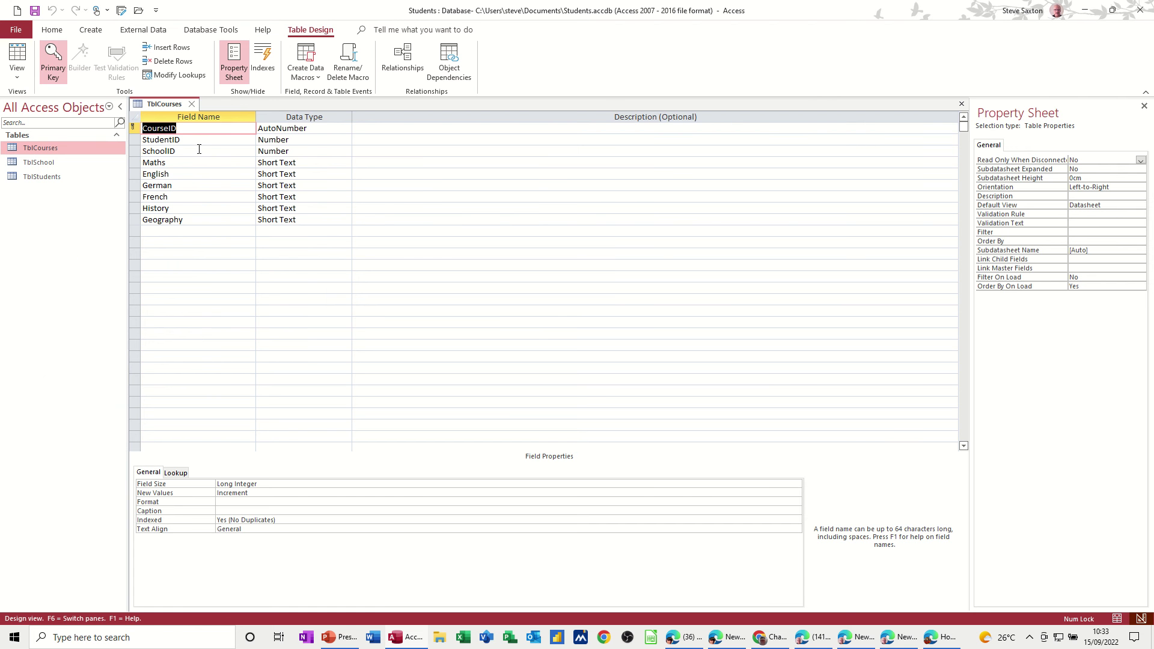
{"action": "left_click", "coordinate": [205, 139]}
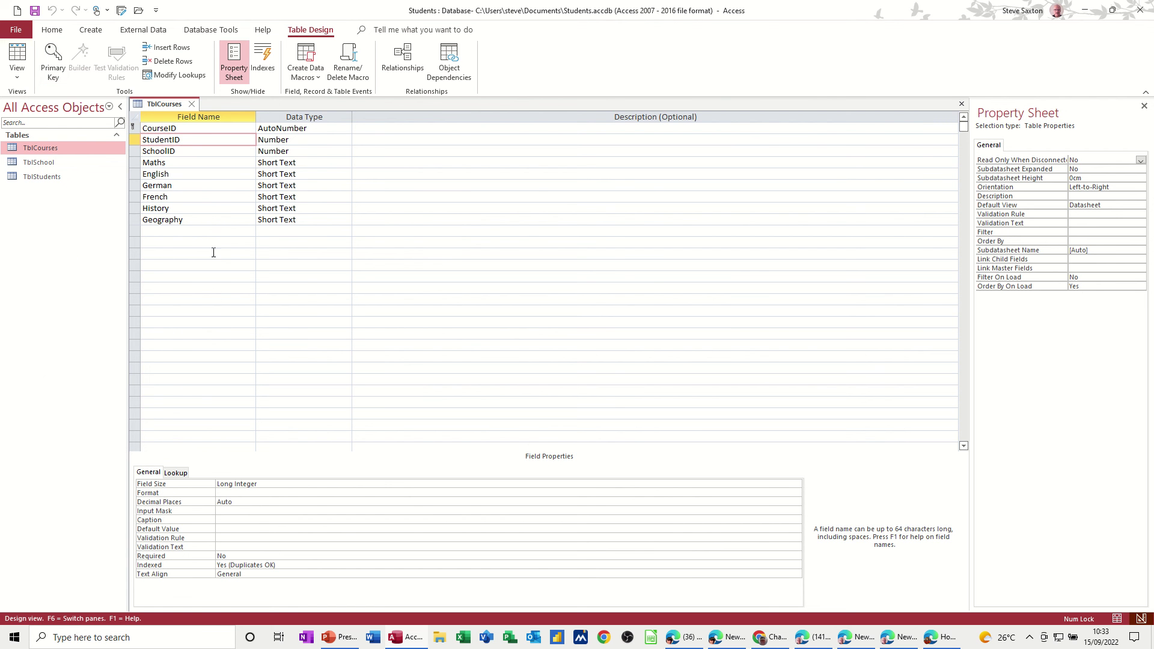
{"action": "left_click", "coordinate": [176, 472]}
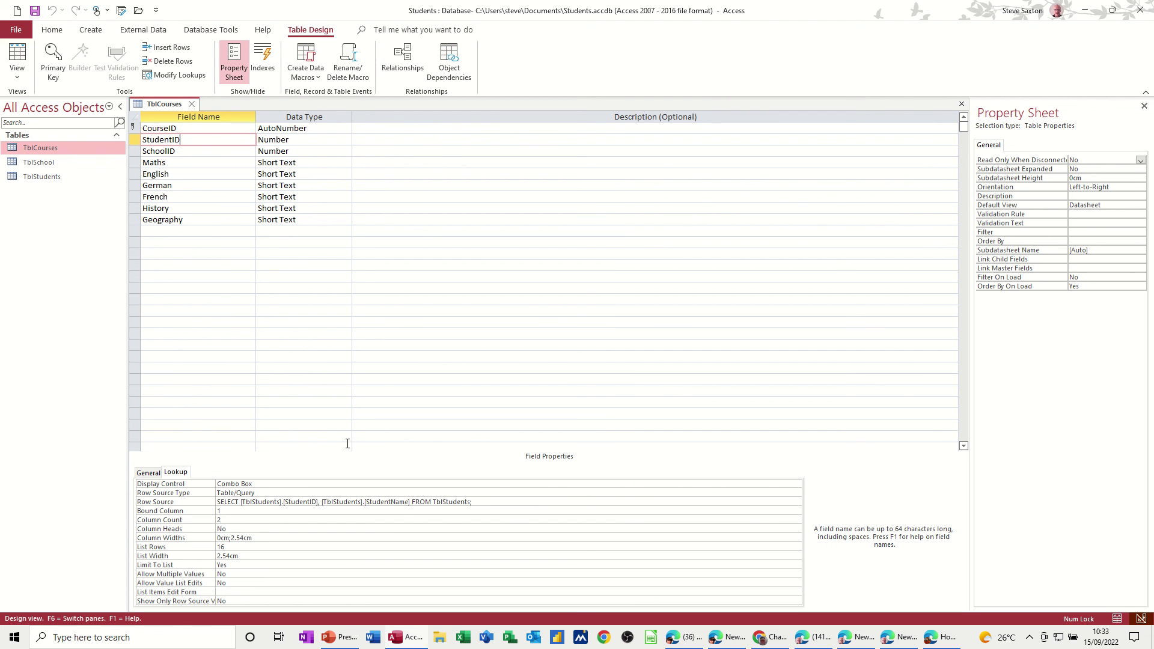
Step: Run the Lookup Wizard on SchoolID, taking values from TblSchool's SchoolName field
{"action": "left_click", "coordinate": [200, 152]}
{"action": "left_click", "coordinate": [312, 152]}
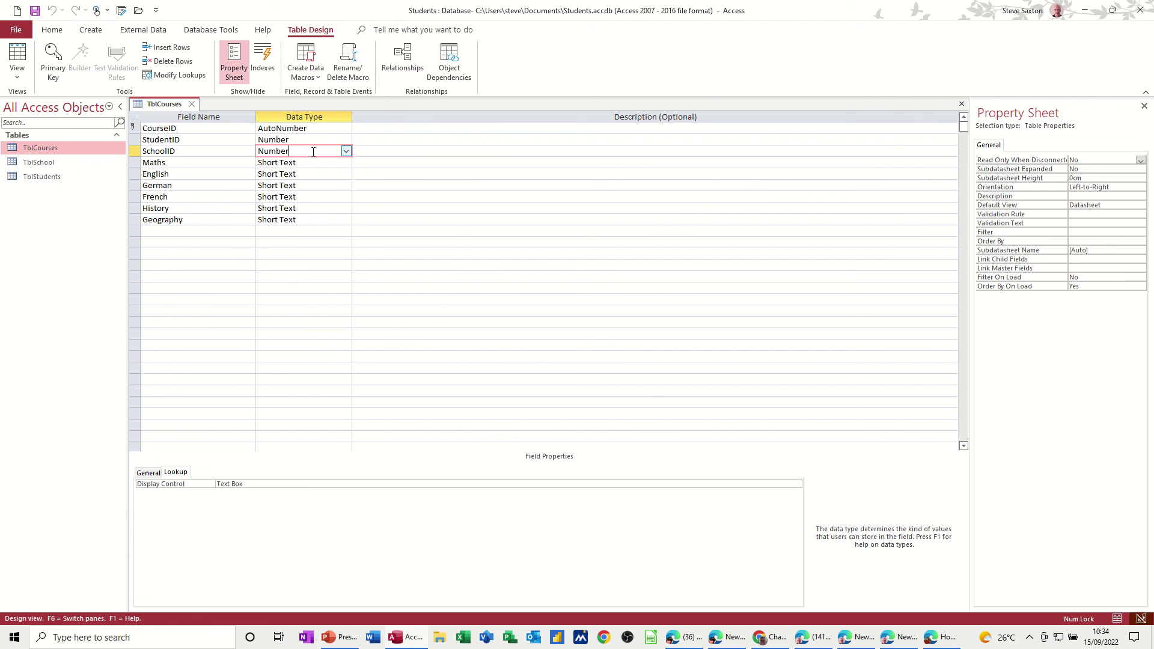
{"action": "left_click", "coordinate": [346, 151]}
{"action": "left_click", "coordinate": [312, 311]}
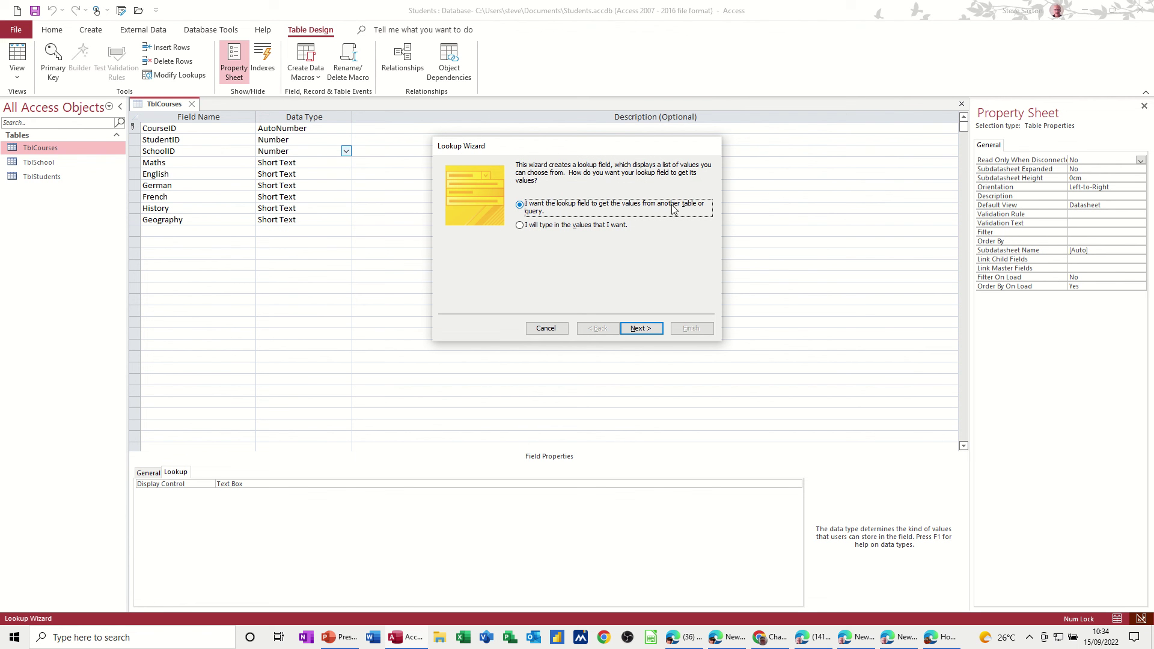
{"action": "left_click", "coordinate": [641, 329]}
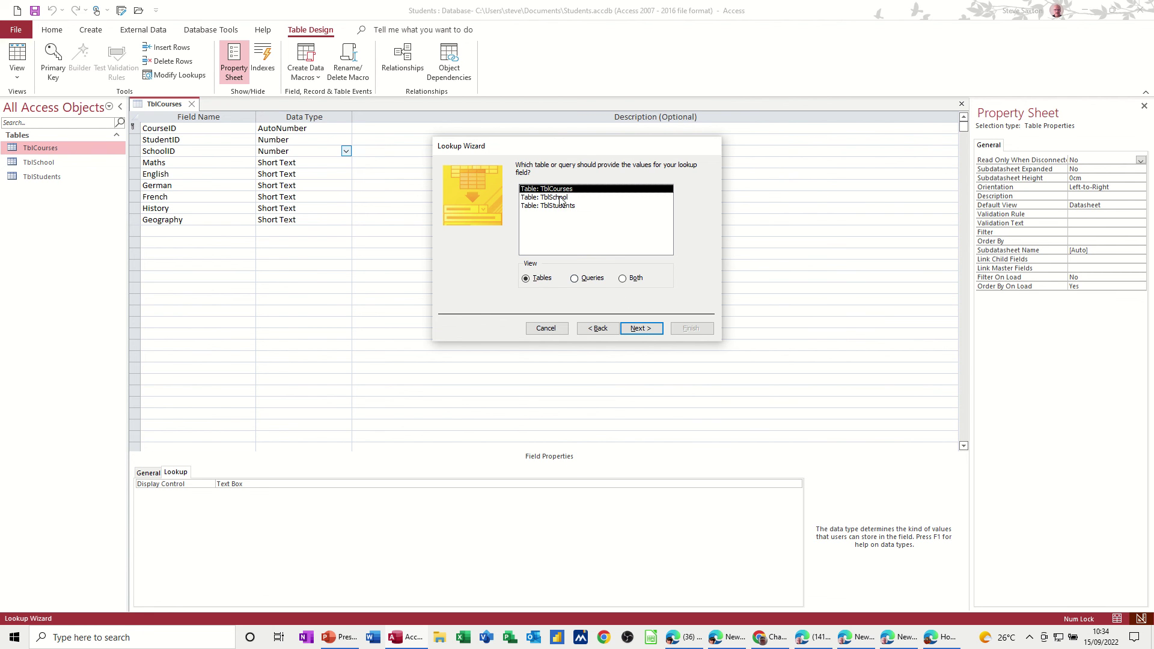
{"action": "left_click", "coordinate": [561, 197]}
{"action": "left_click", "coordinate": [639, 329]}
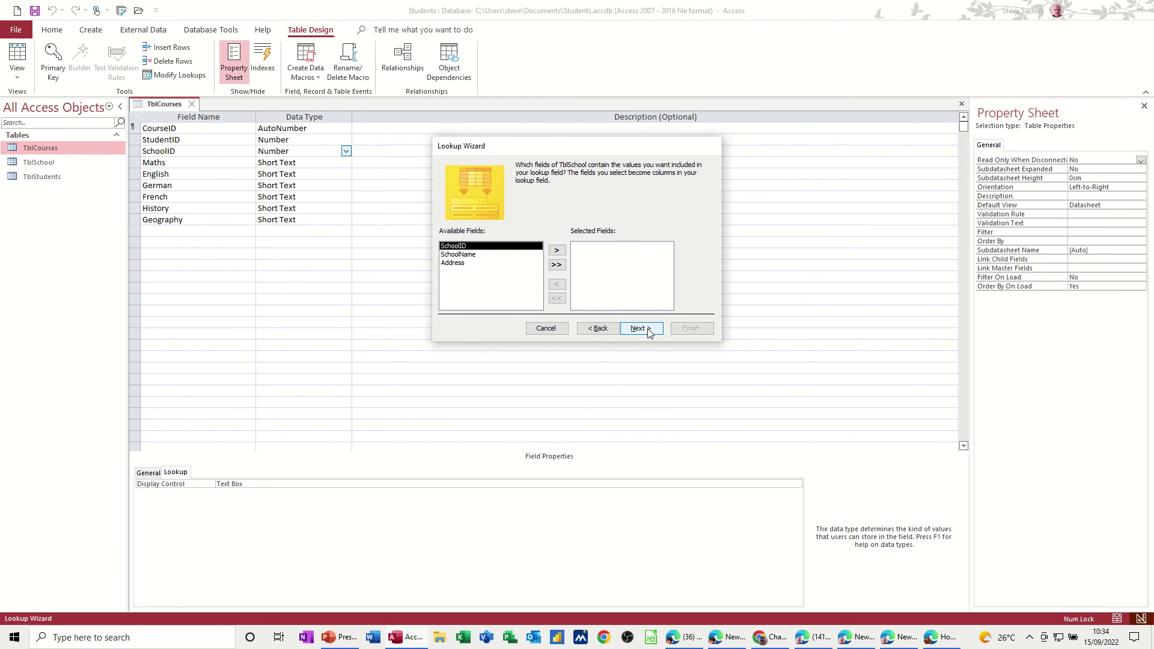
{"action": "left_click", "coordinate": [474, 255]}
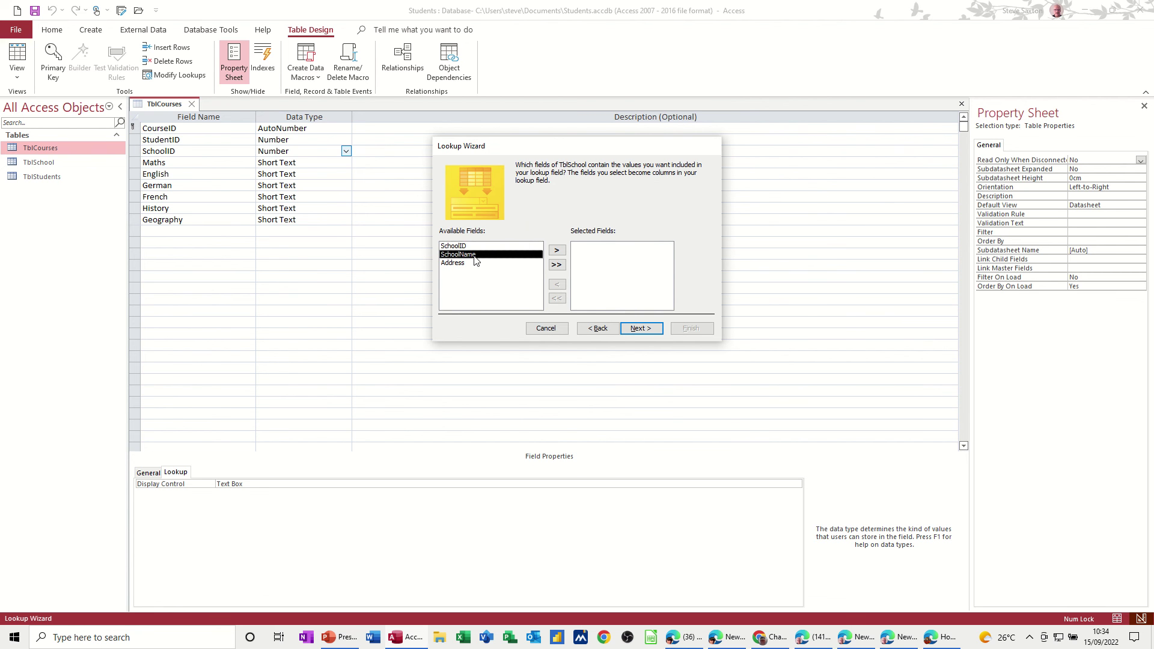
{"action": "left_click", "coordinate": [555, 253]}
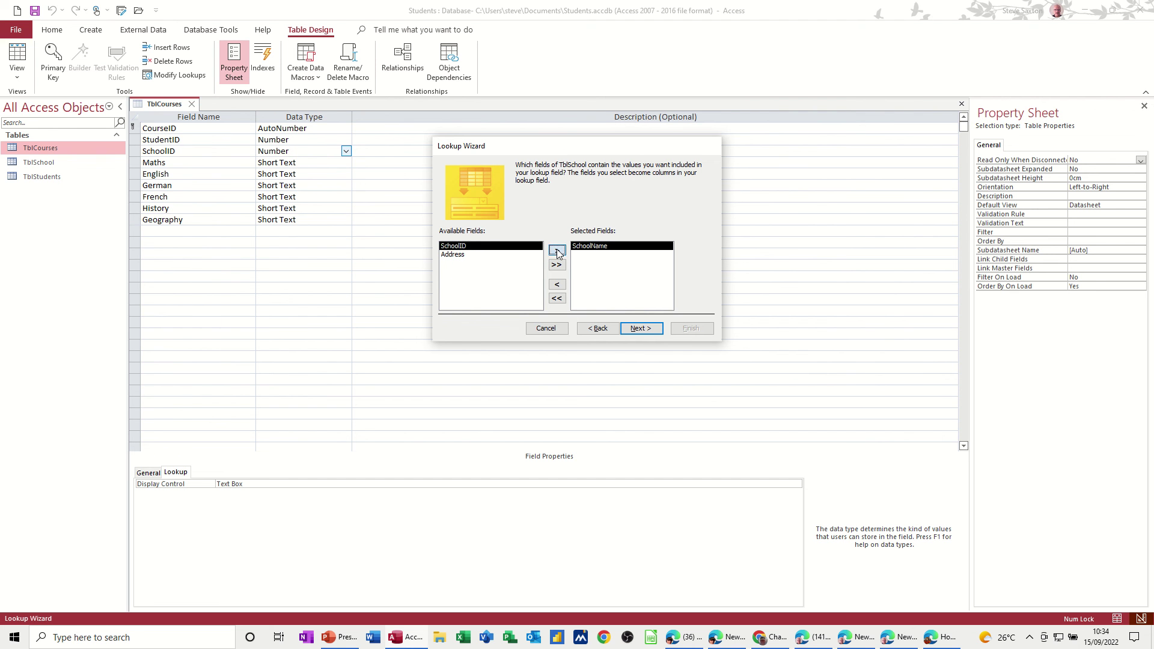
Step: Keep default sorting and column width, enable data integrity, finish the lookup, and save TblCourses
{"action": "left_click", "coordinate": [640, 330]}
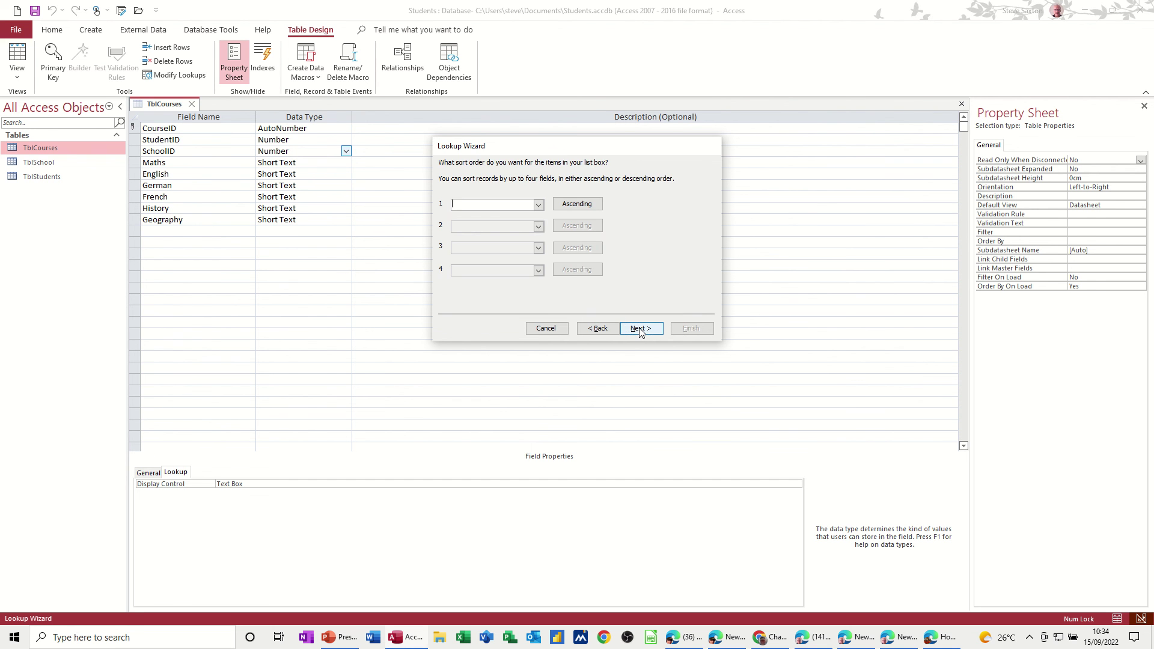
{"action": "left_click", "coordinate": [640, 330]}
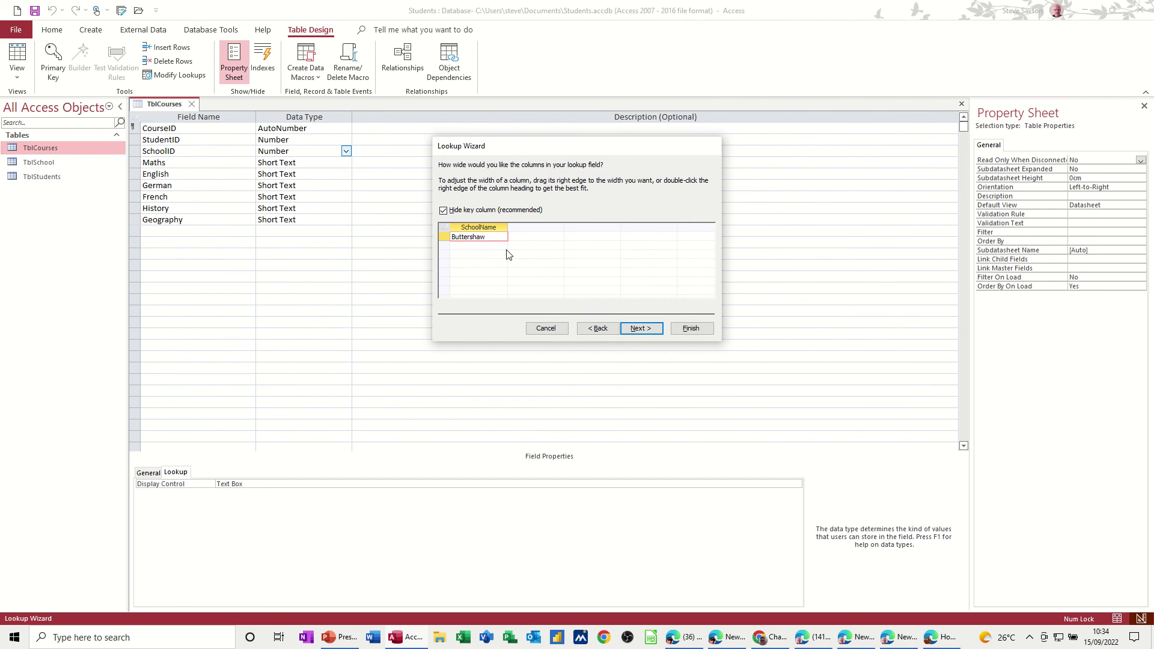
{"action": "left_click", "coordinate": [642, 334]}
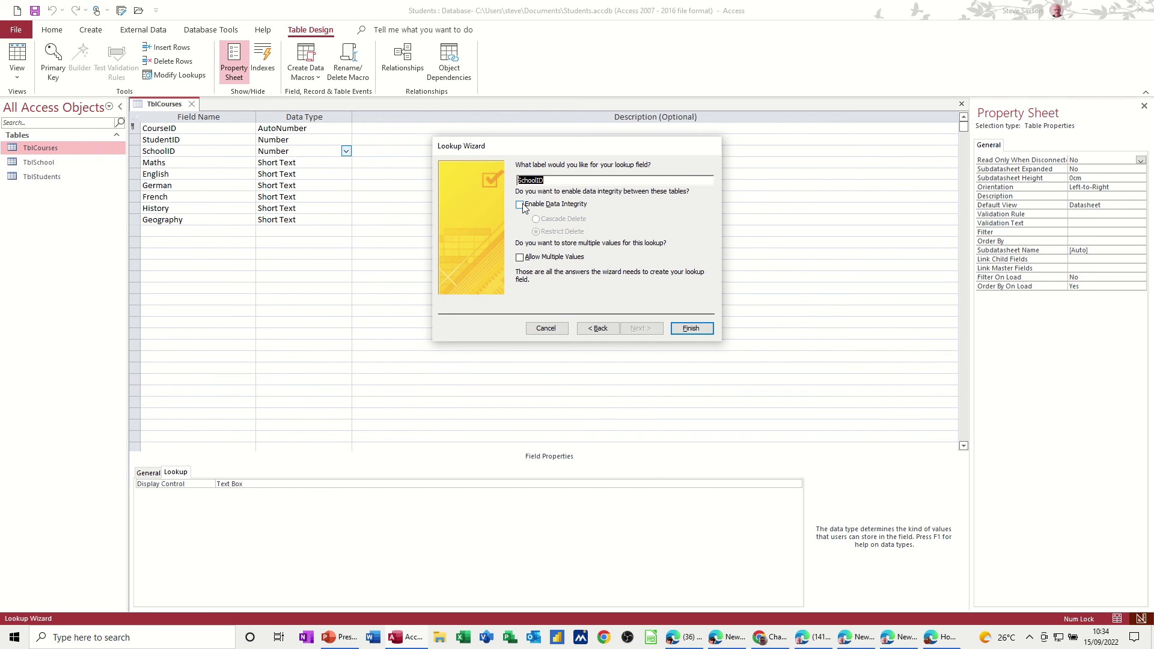
{"action": "left_click", "coordinate": [522, 205]}
{"action": "left_click", "coordinate": [690, 328]}
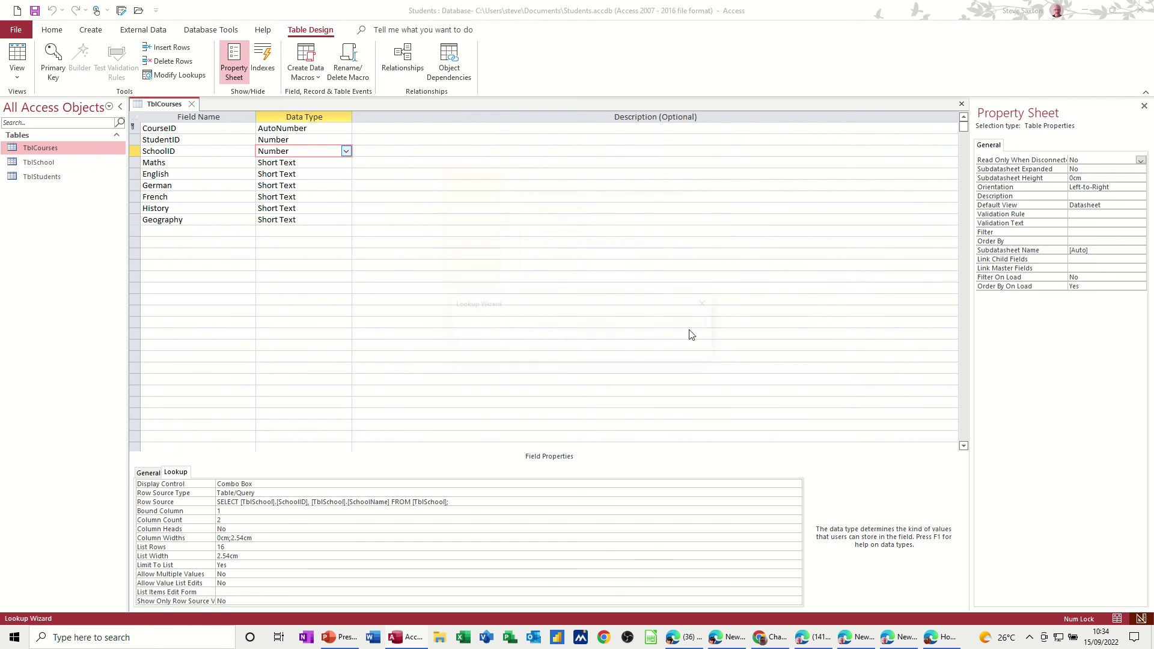
{"action": "left_click", "coordinate": [557, 353]}
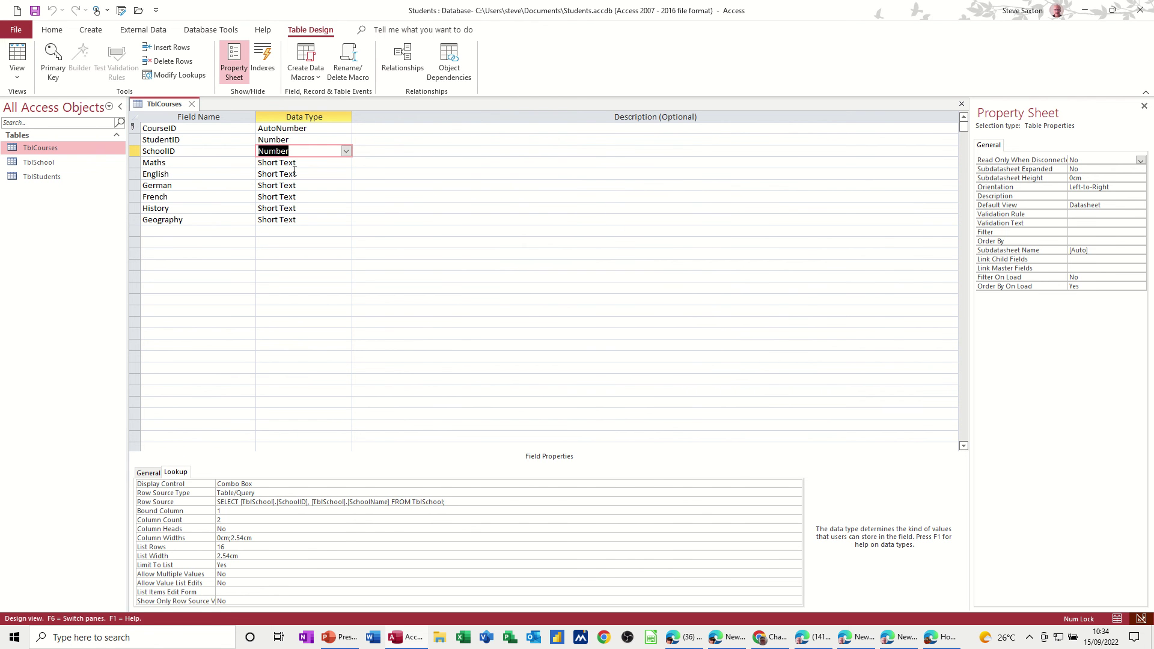
Step: Close the TblCourses design, then nudge TblSchool left and TblStudents down in the Relationships diagram
{"action": "left_click", "coordinate": [192, 104]}
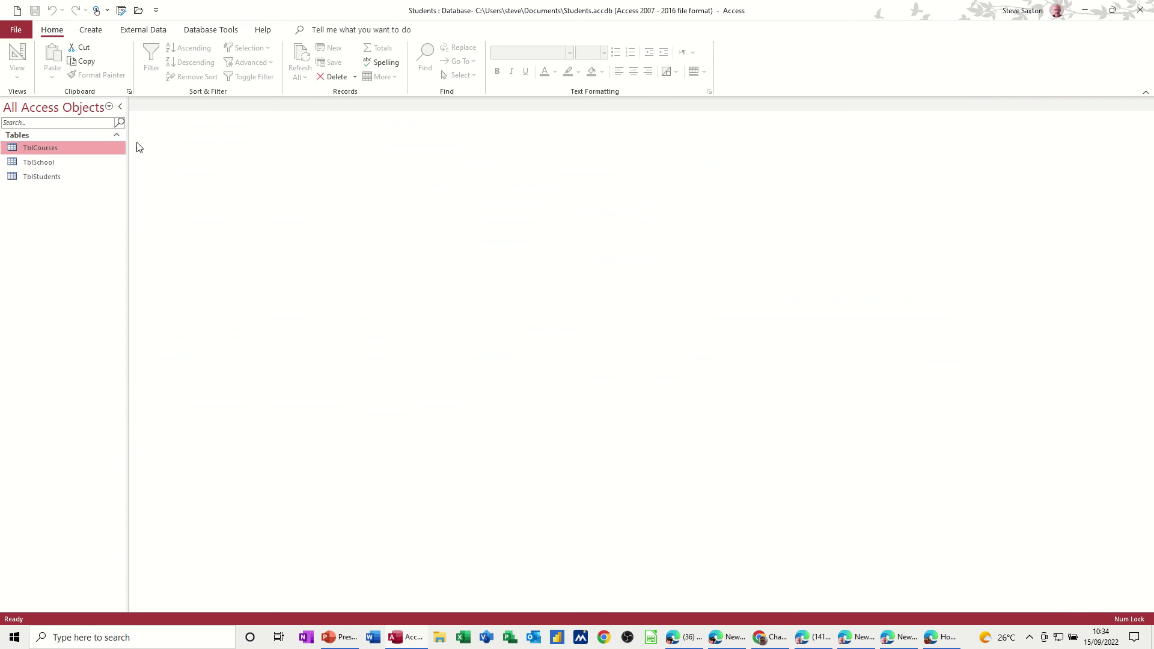
{"action": "left_click", "coordinate": [207, 30]}
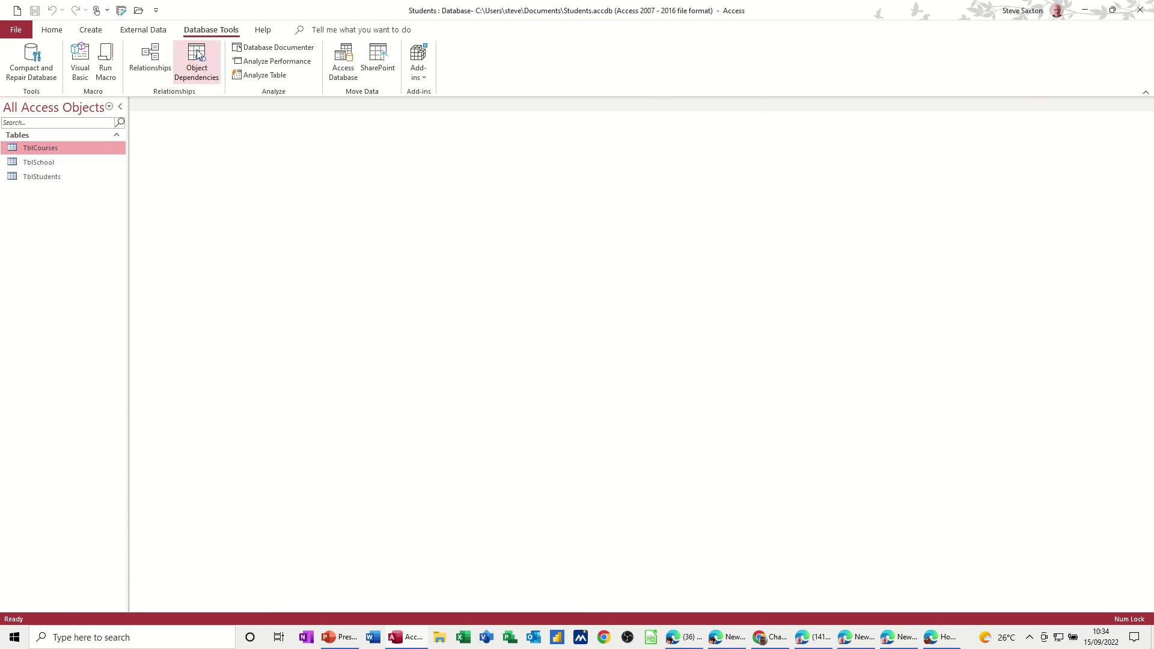
{"action": "left_click", "coordinate": [152, 62]}
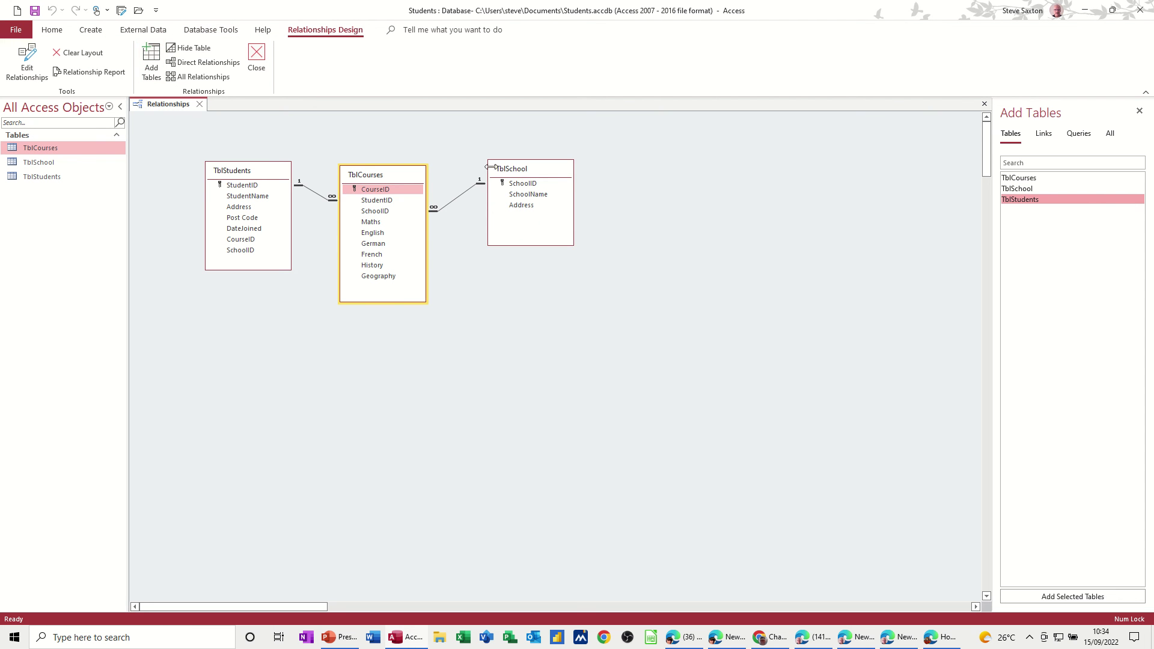
{"action": "left_click", "coordinate": [514, 168]}
{"action": "left_click_drag", "start_coordinate": [513, 162], "coordinate": [491, 177]}
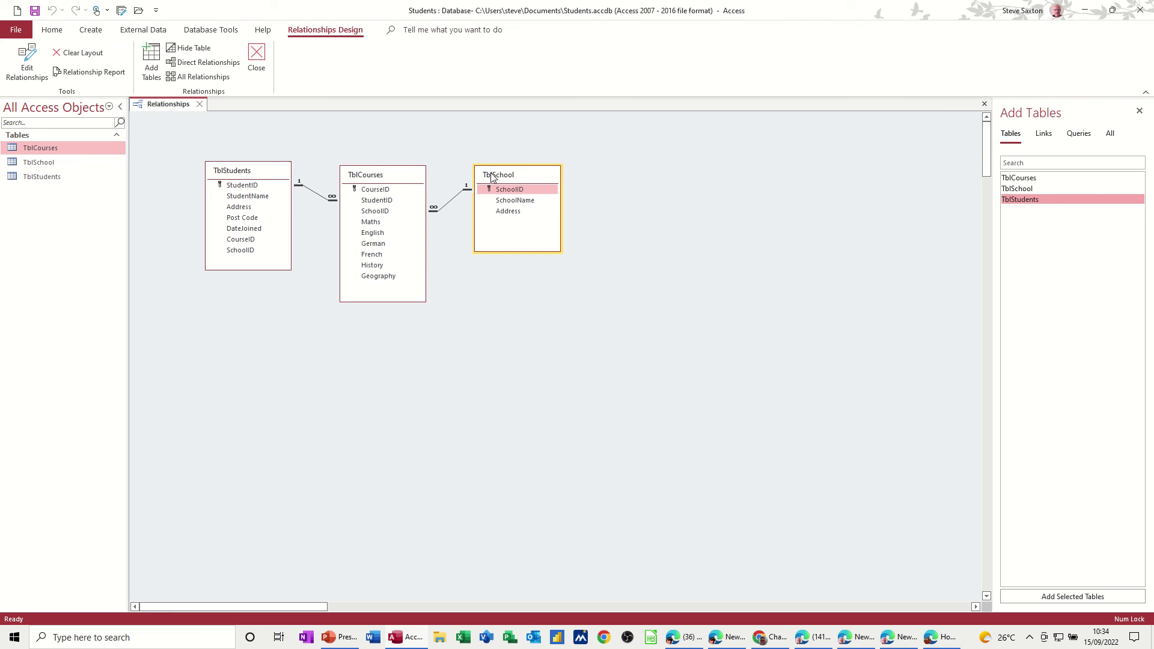
{"action": "left_click", "coordinate": [269, 174]}
{"action": "left_click_drag", "start_coordinate": [269, 174], "coordinate": [270, 179]}
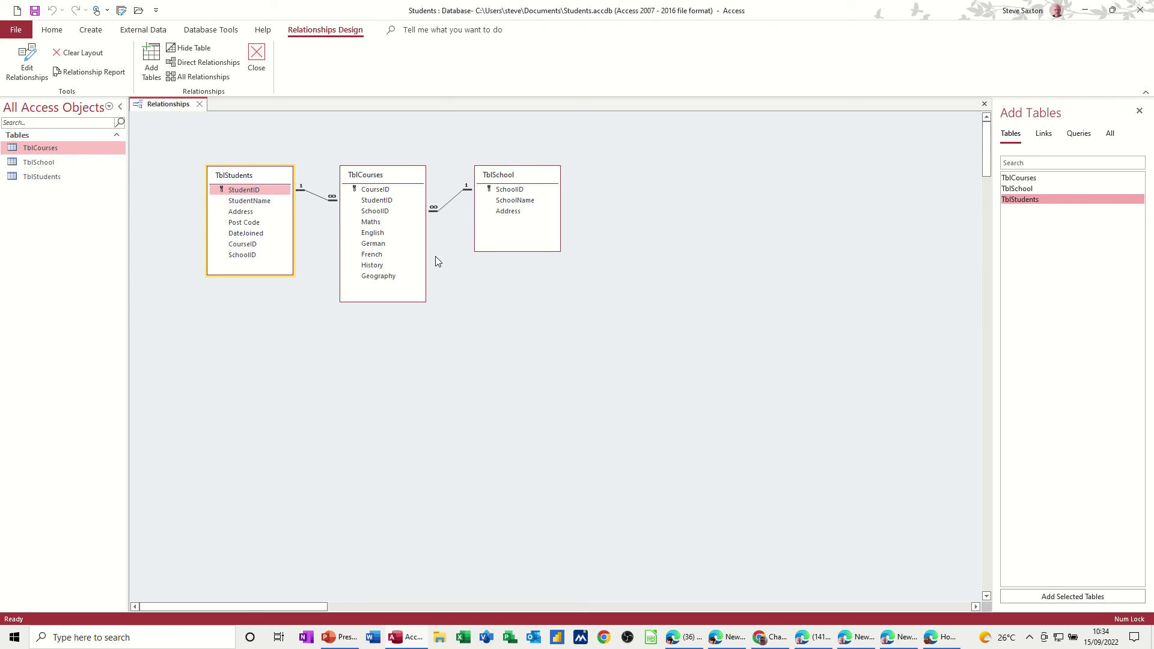
{"action": "left_click", "coordinate": [199, 105]}
Step: Save the relationships layout, then open TblCourses and check the StudentID and SchoolID dropdown lists
{"action": "left_click", "coordinate": [544, 352]}
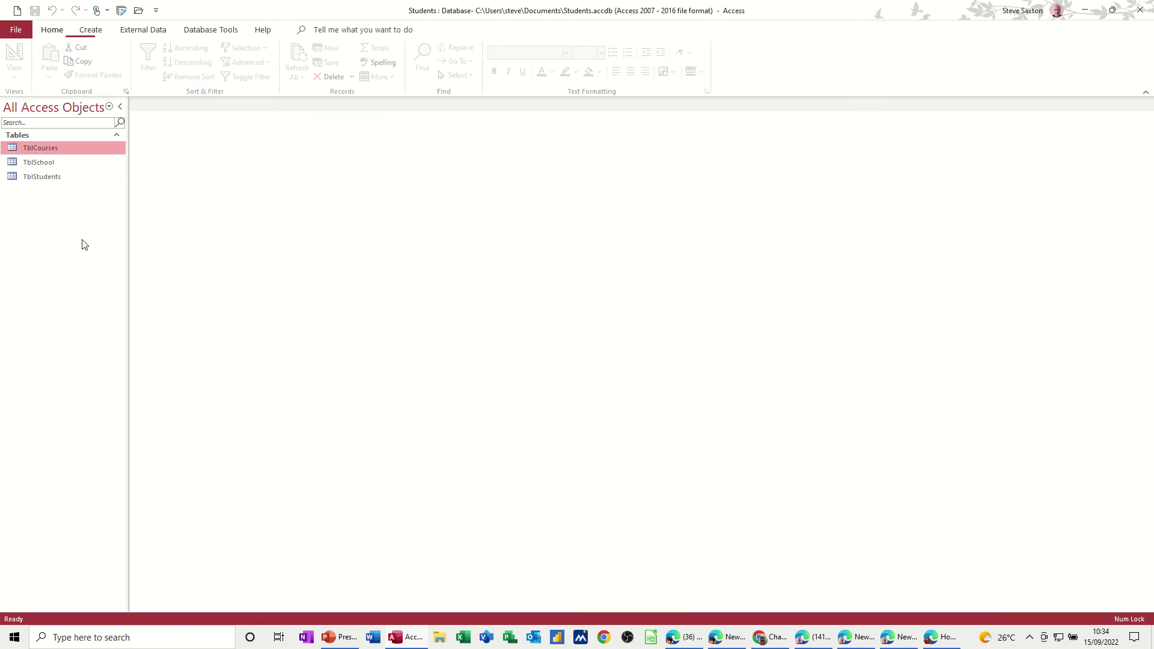
{"action": "double_click", "coordinate": [46, 149]}
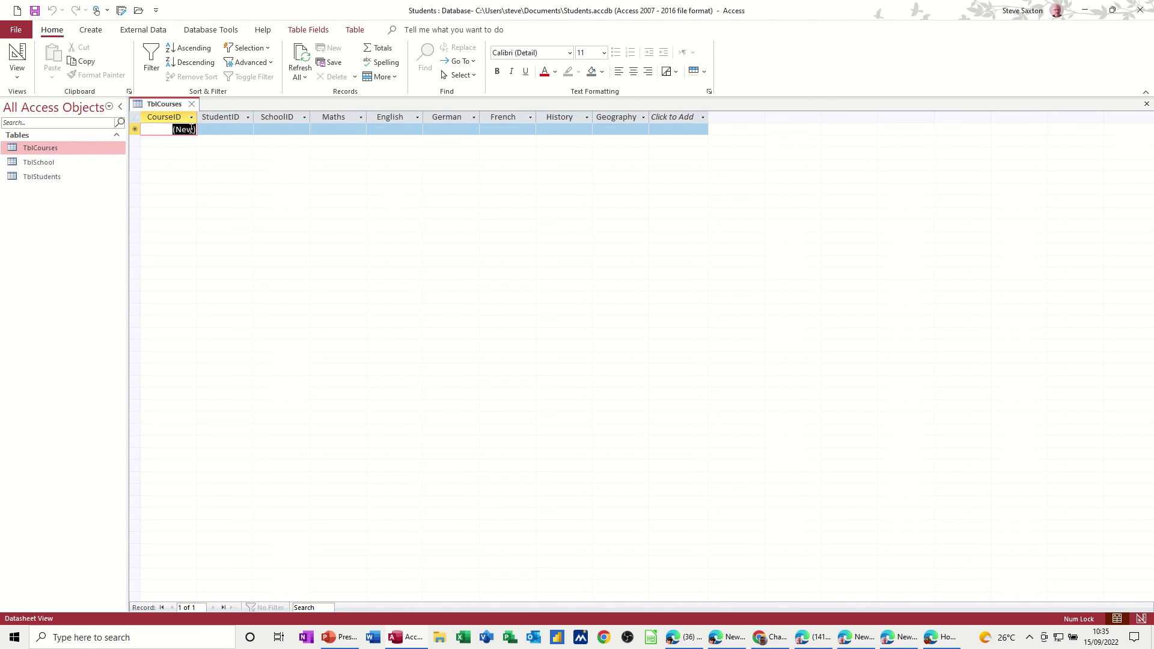
{"action": "left_click", "coordinate": [238, 129]}
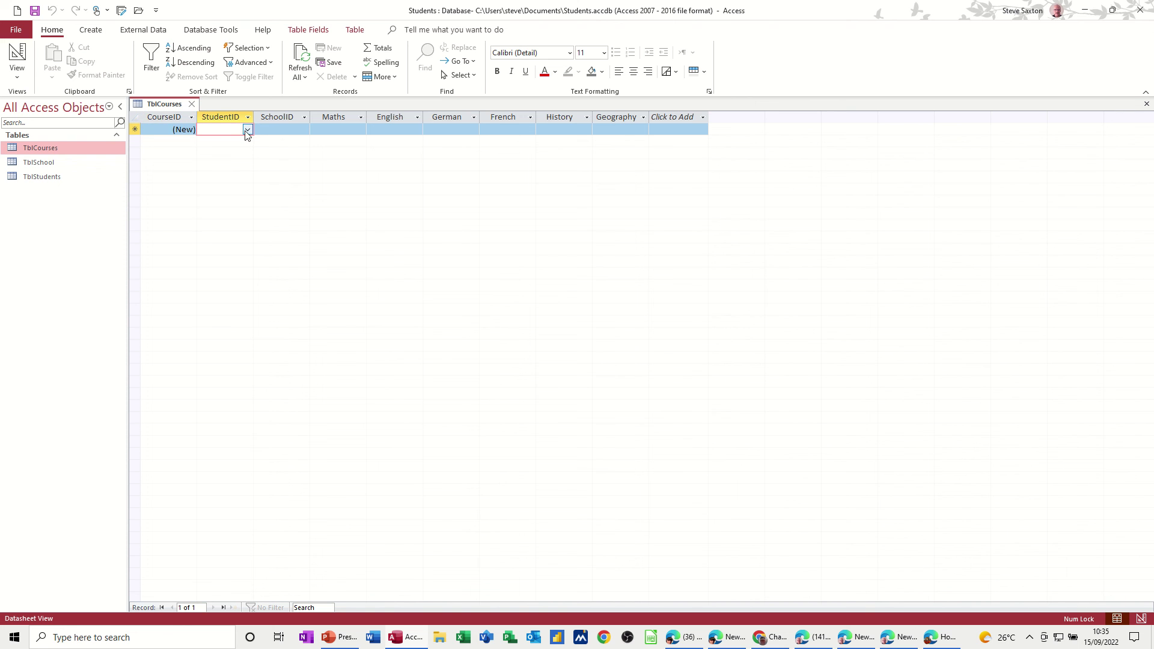
{"action": "left_click", "coordinate": [247, 130]}
{"action": "left_click", "coordinate": [247, 130]}
{"action": "left_click", "coordinate": [282, 129]}
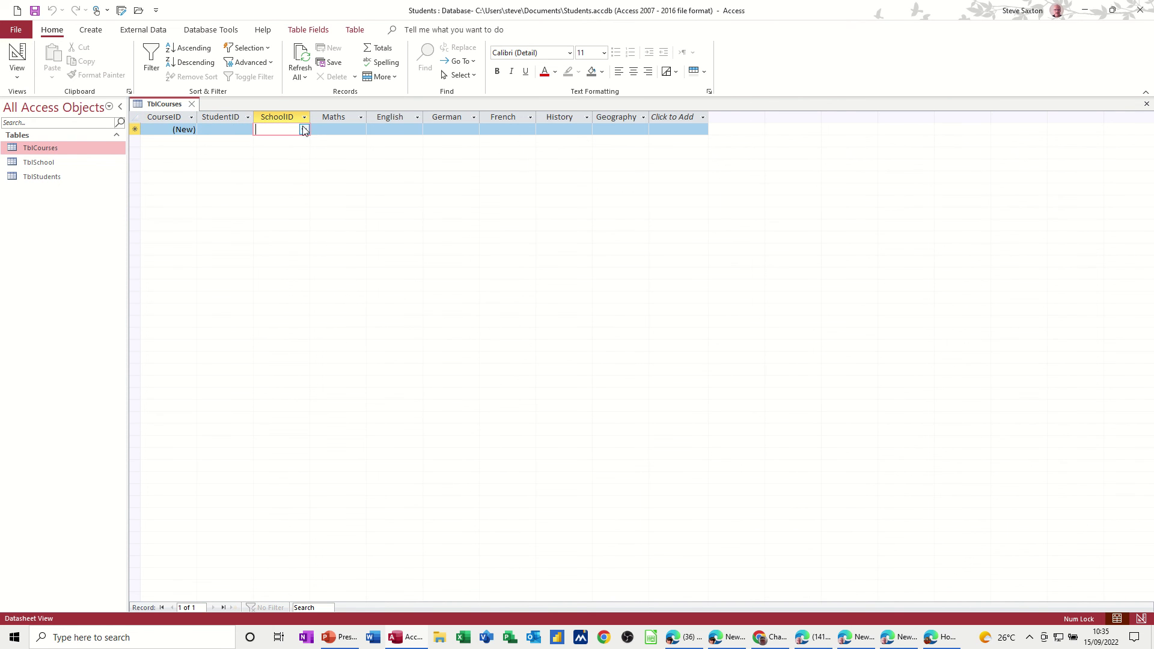
{"action": "left_click", "coordinate": [304, 131]}
{"action": "left_click", "coordinate": [304, 131]}
Step: Open TblStudents, inspect its CourseID value, and close the TblCourses datasheet
{"action": "double_click", "coordinate": [49, 176]}
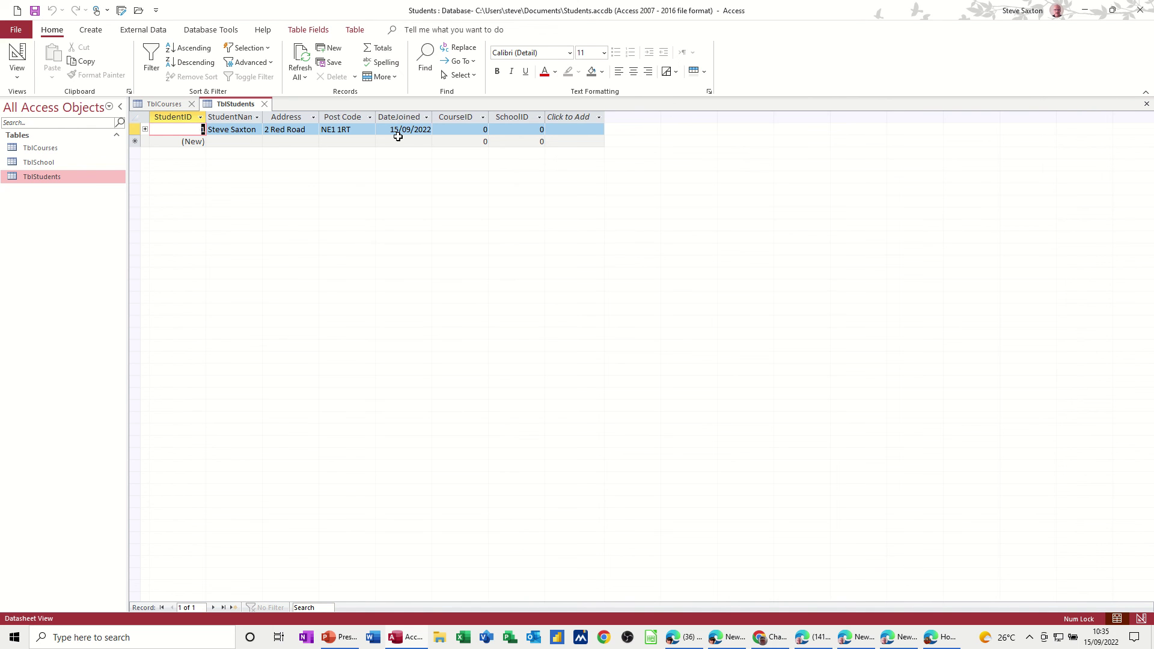
{"action": "left_click", "coordinate": [471, 129]}
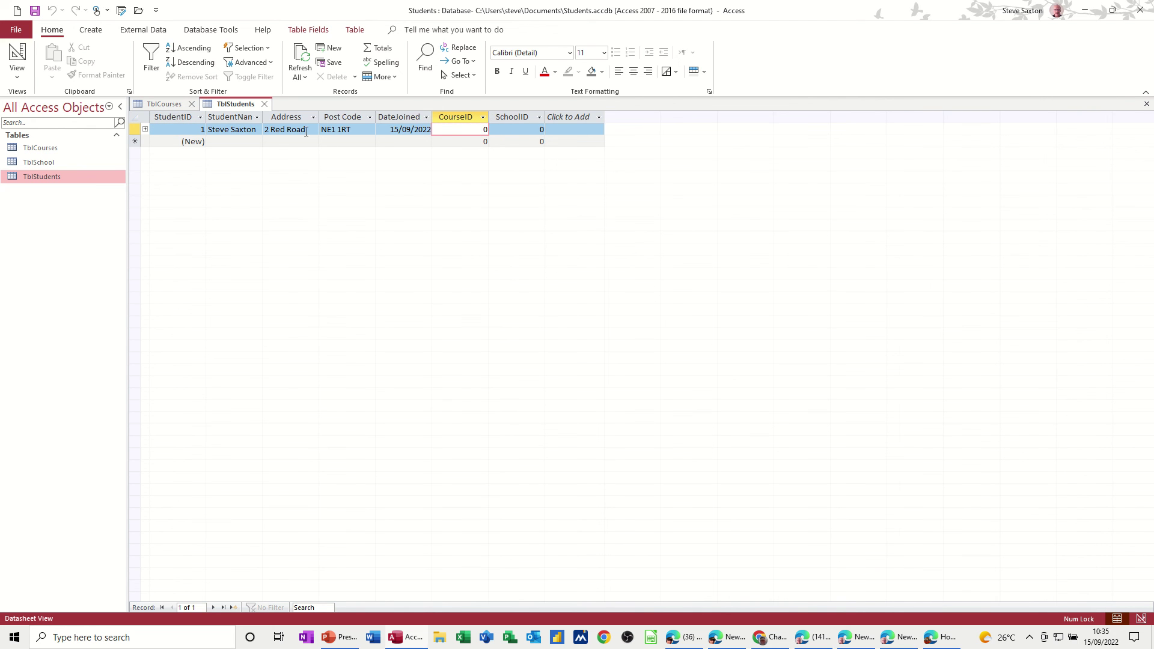
{"action": "left_click", "coordinate": [163, 105]}
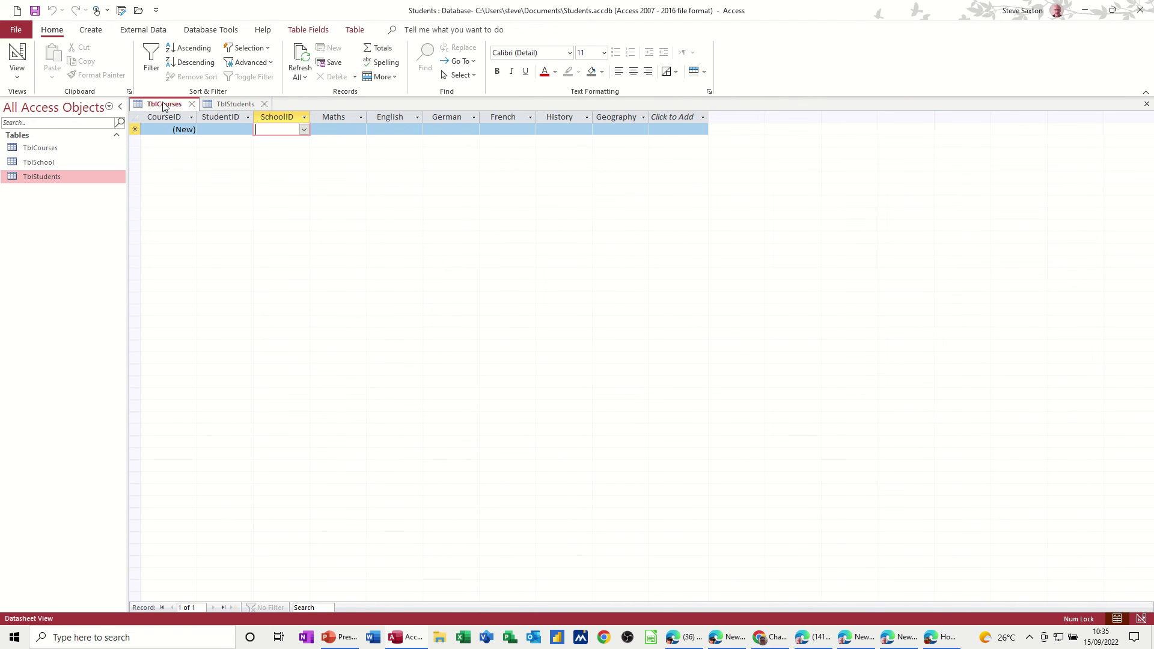
{"action": "left_click", "coordinate": [230, 104]}
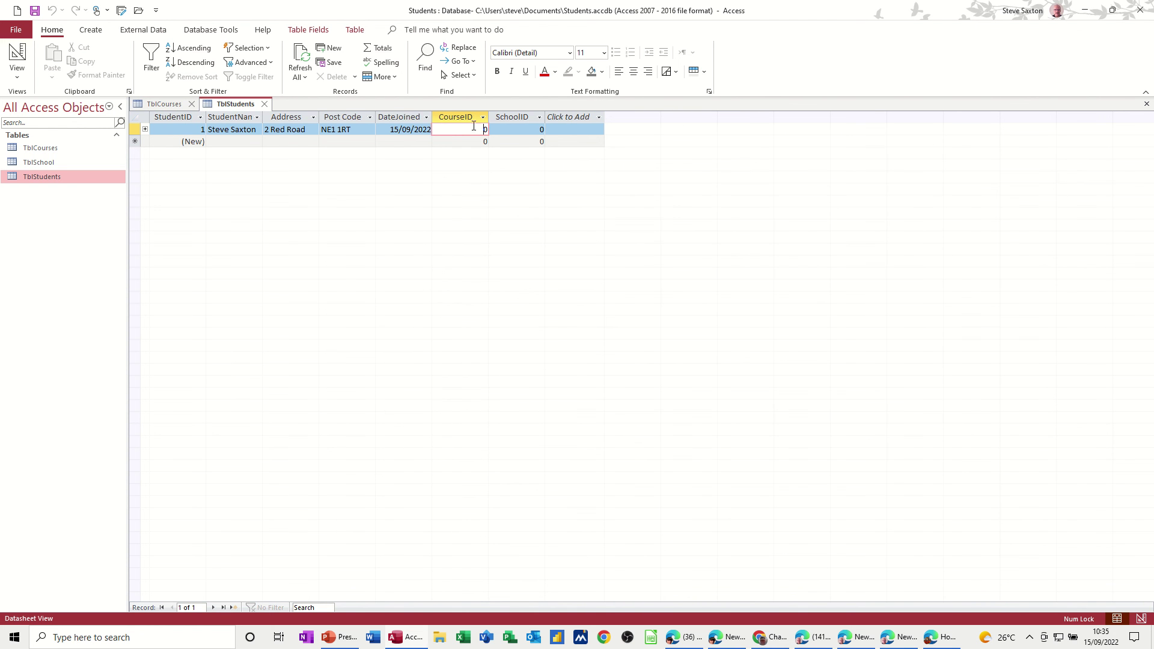
{"action": "left_click", "coordinate": [191, 104]}
Step: Delete the CourseID and SchoolID fields from TblStudents, including indexes, and save the design
{"action": "left_click", "coordinate": [24, 77]}
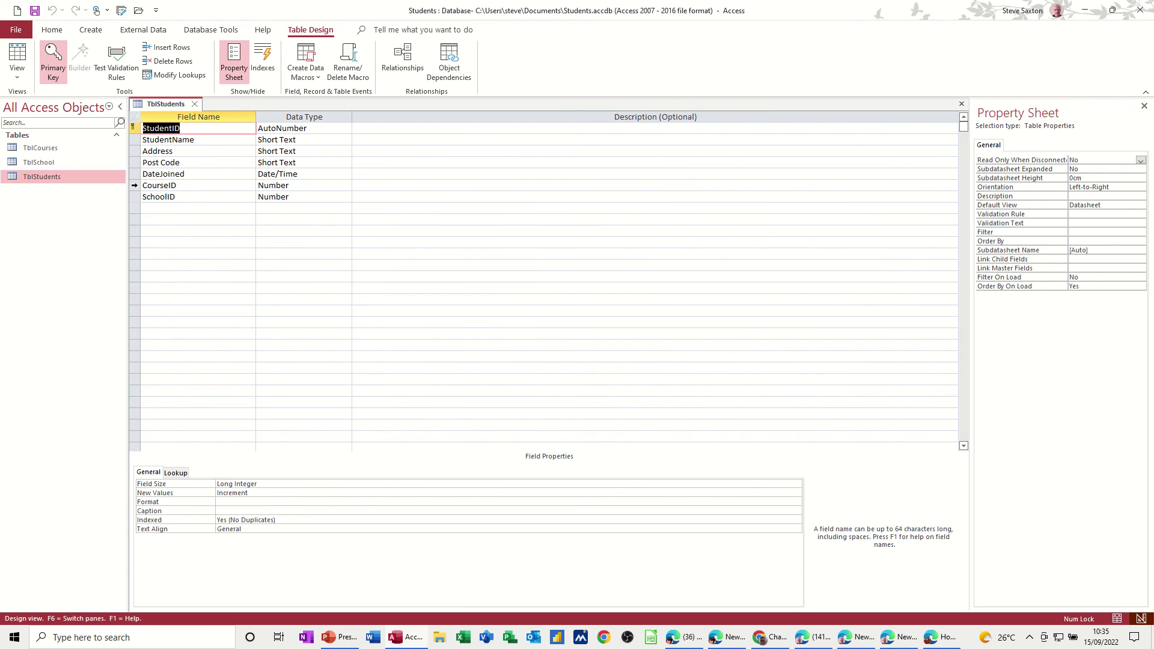
{"action": "left_click_drag", "start_coordinate": [134, 185], "coordinate": [133, 196]}
{"action": "key", "text": "Delete"}
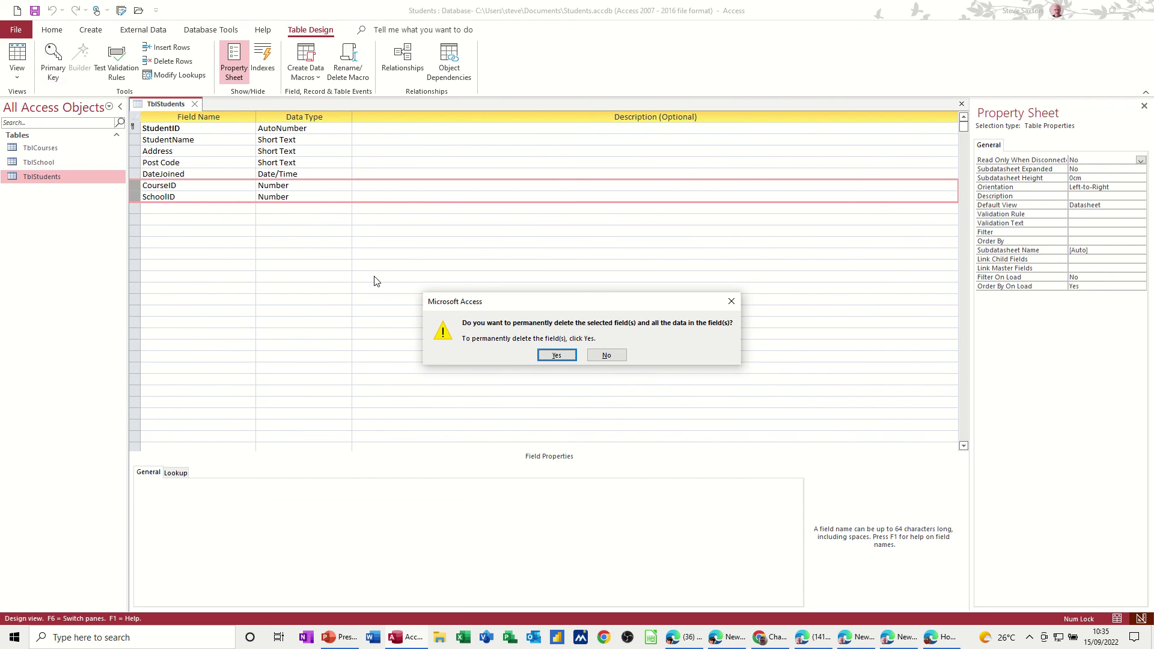
{"action": "left_click", "coordinate": [549, 355]}
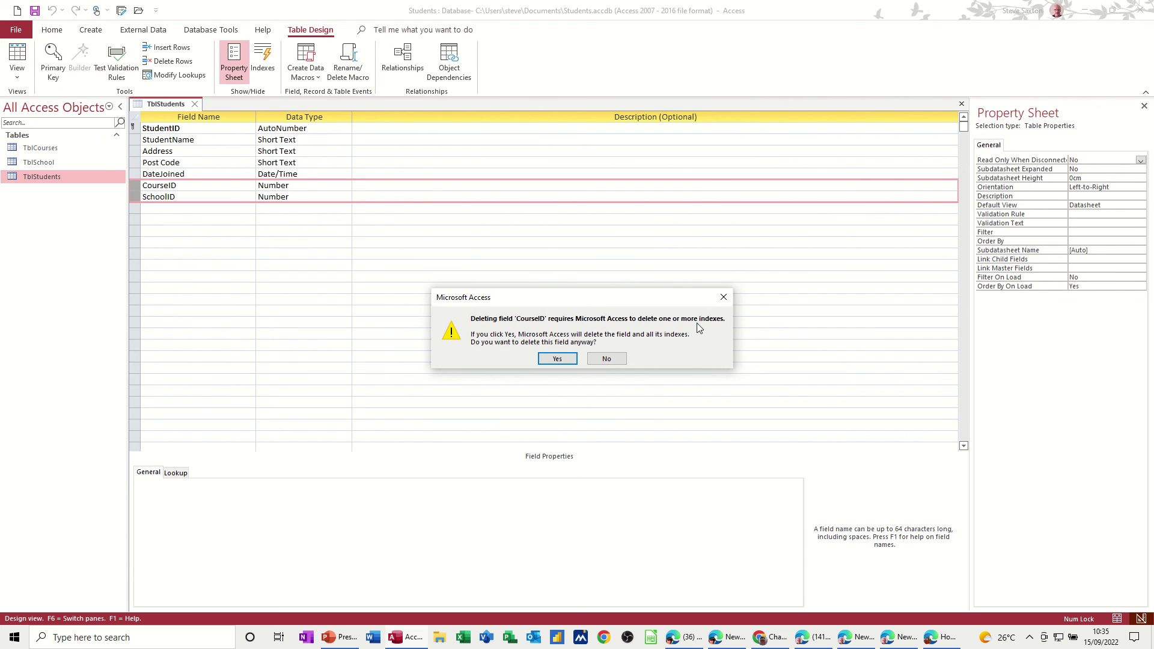
{"action": "left_click", "coordinate": [558, 359]}
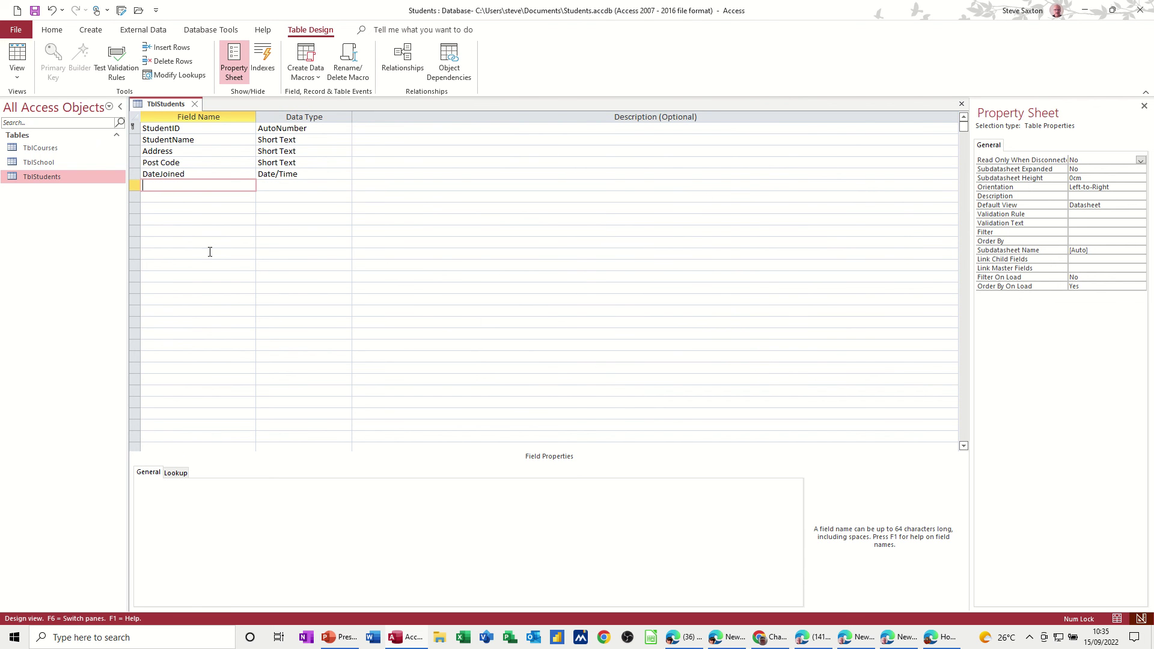
{"action": "left_click", "coordinate": [34, 10]}
{"action": "left_click", "coordinate": [195, 104]}
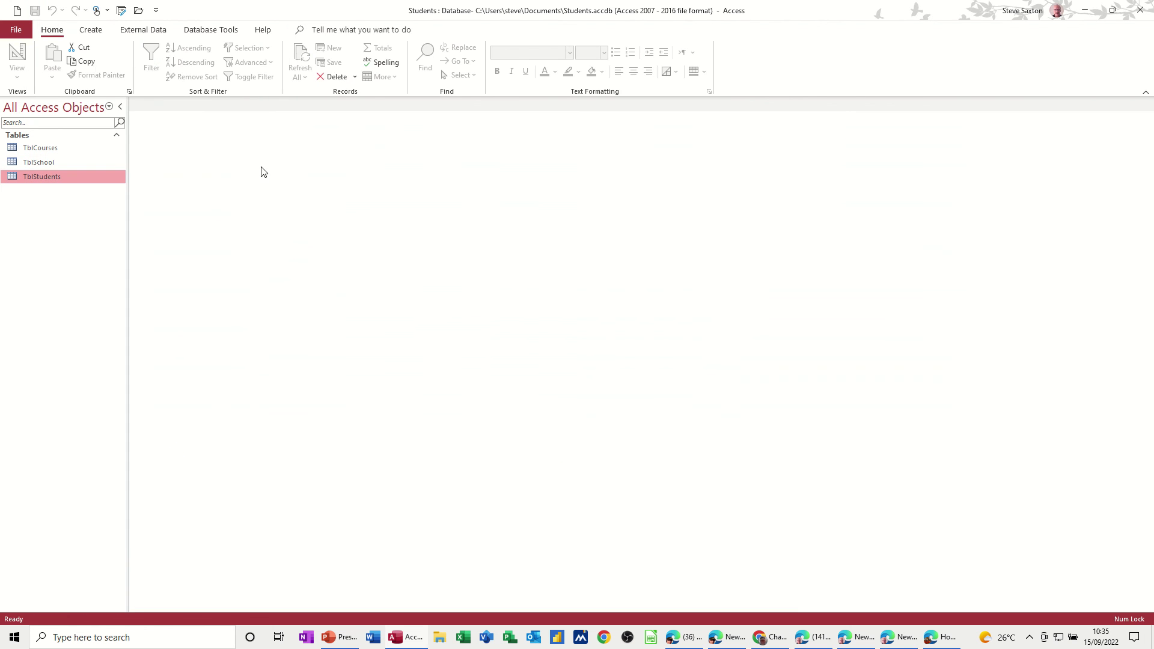
Step: Reopen the Relationships diagram to check the changes, then close it
{"action": "left_click", "coordinate": [211, 30]}
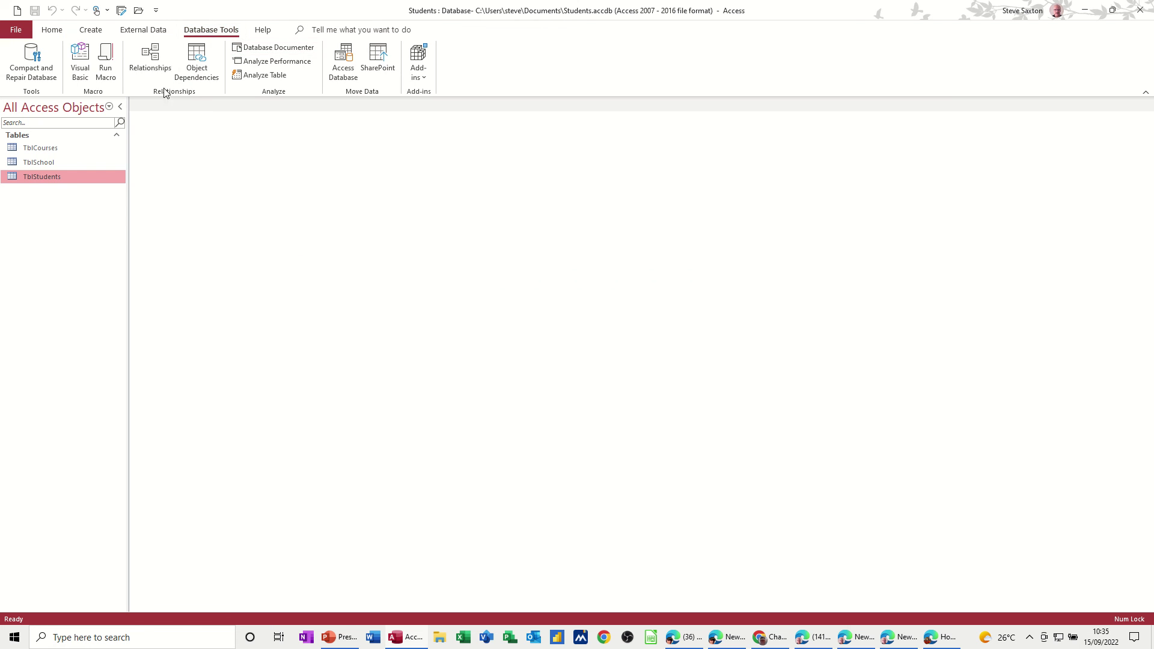
{"action": "left_click", "coordinate": [150, 60]}
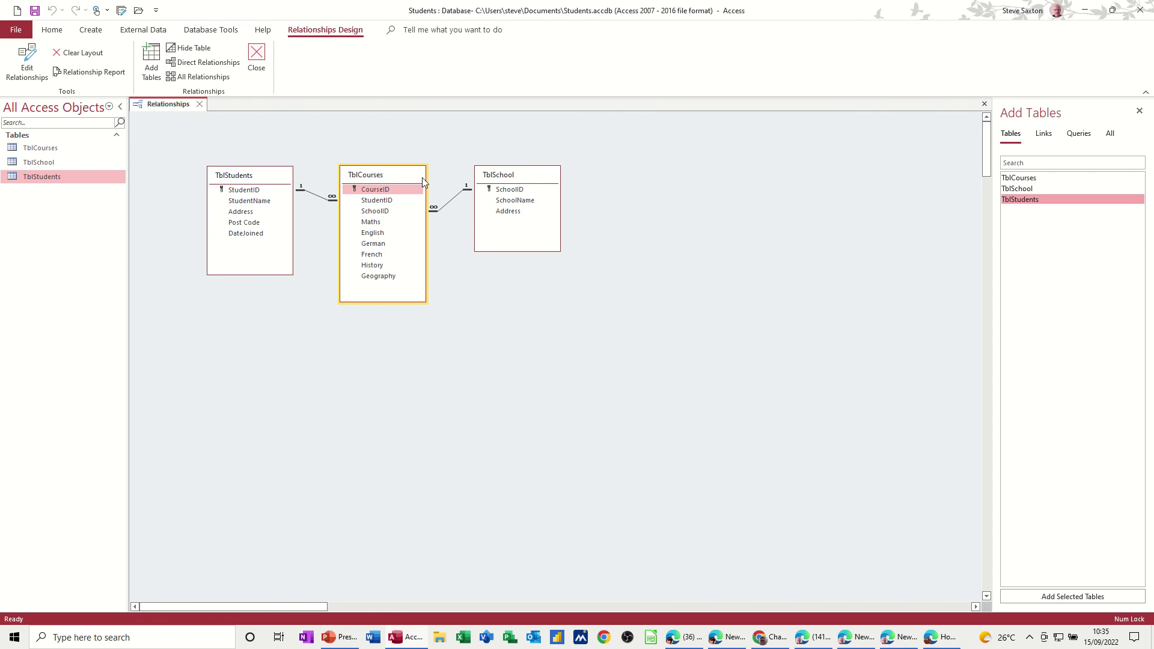
{"action": "left_click", "coordinate": [261, 53]}
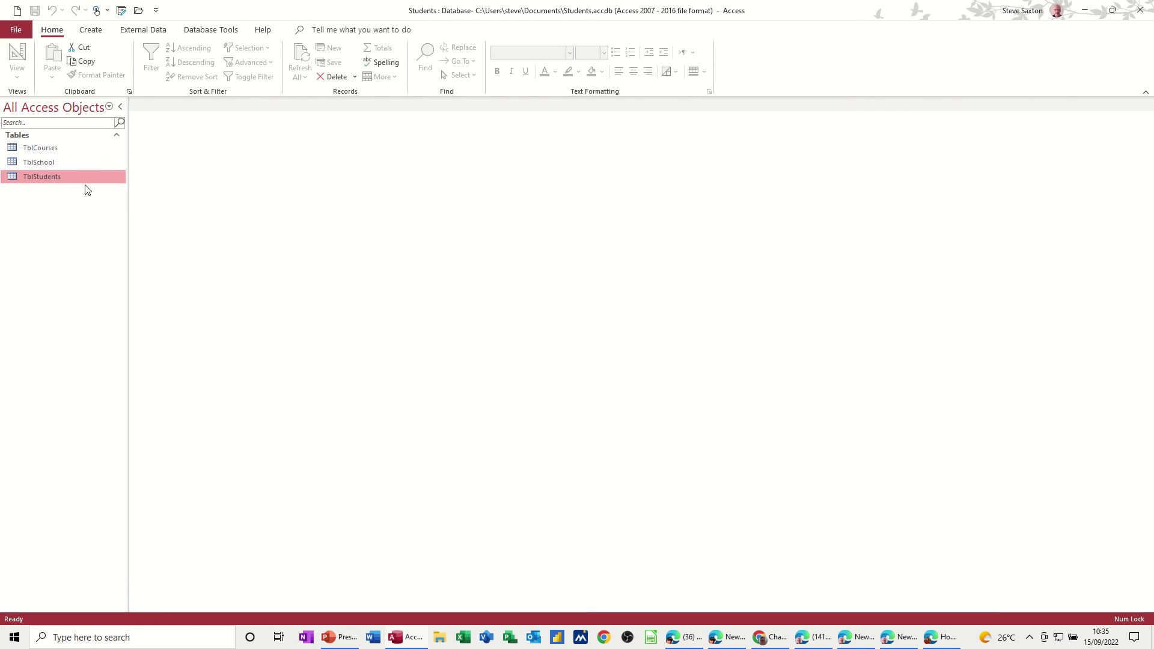
Step: Briefly open TblStudents, TblCourses and TblSchool, then close all except TblCourses
{"action": "double_click", "coordinate": [47, 178]}
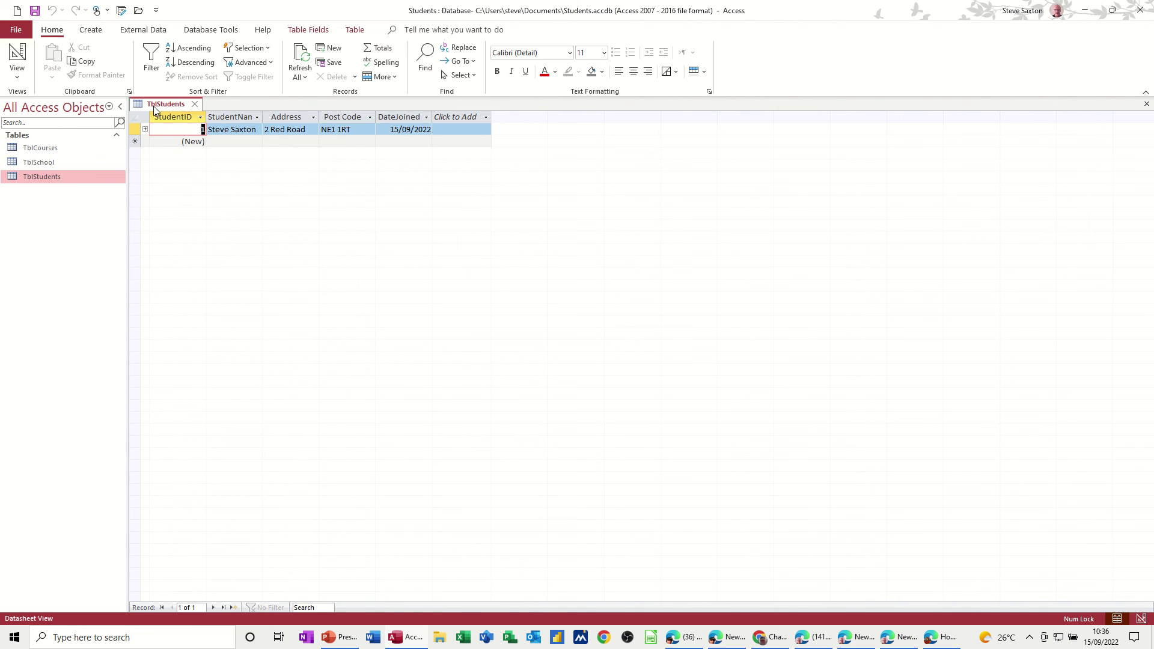
{"action": "left_click", "coordinate": [44, 148]}
{"action": "double_click", "coordinate": [44, 147]}
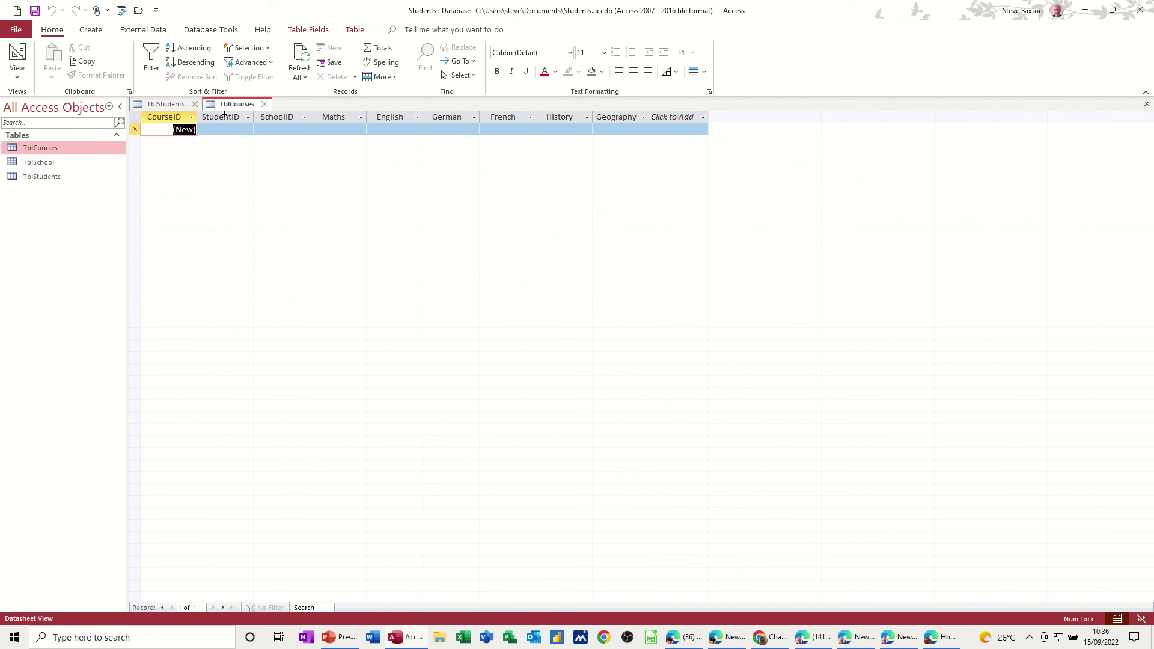
{"action": "double_click", "coordinate": [69, 162]}
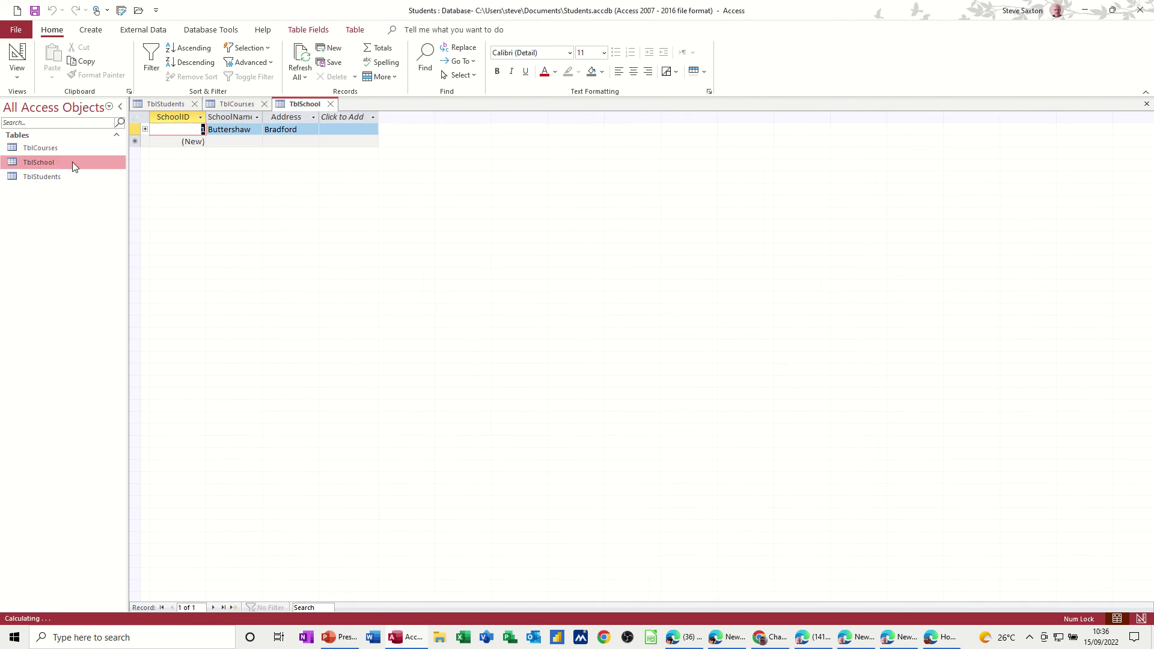
{"action": "left_click", "coordinate": [332, 104]}
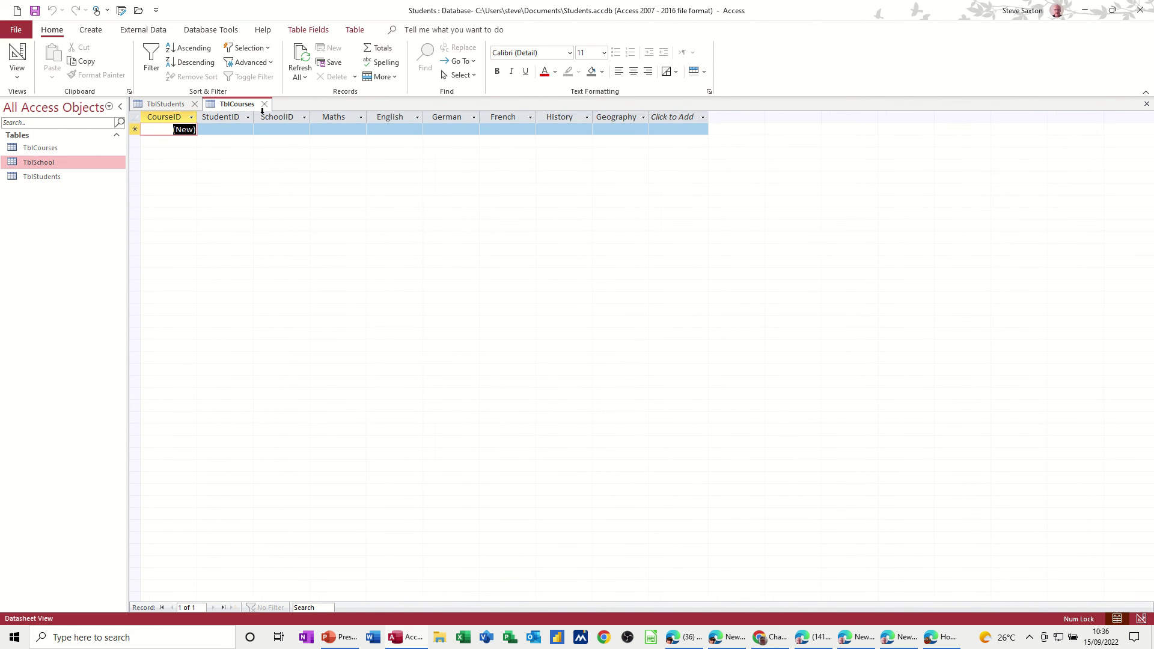
{"action": "left_click", "coordinate": [194, 105]}
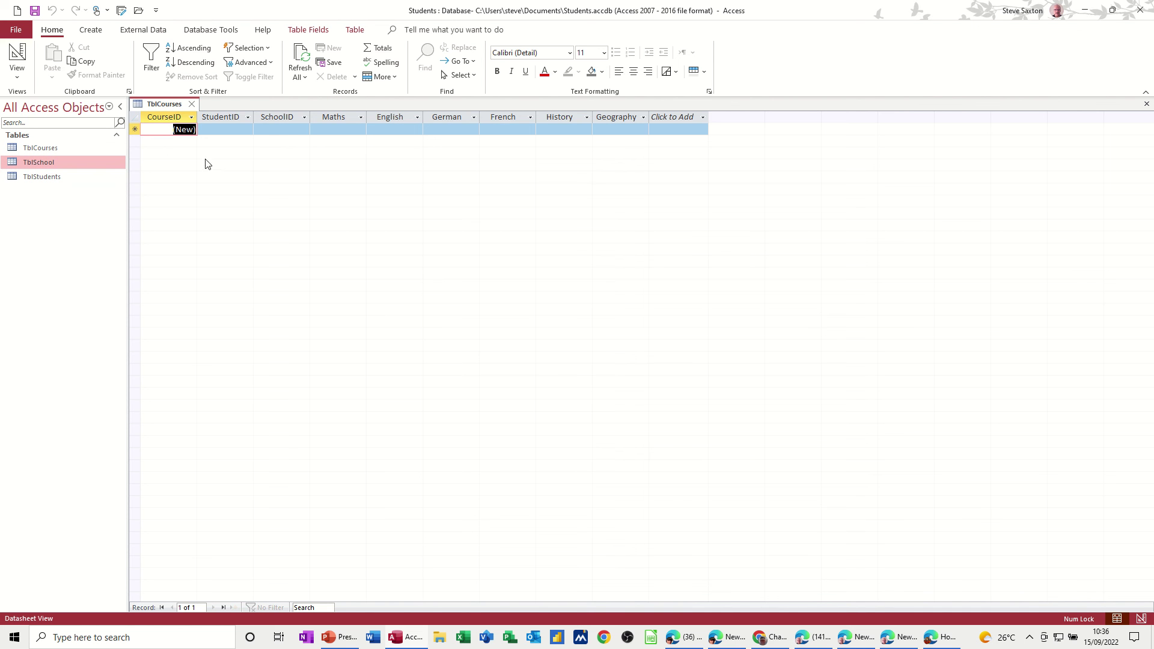
Step: Choose the student and Buttershaw as the school for TblCourses' first record
{"action": "left_click", "coordinate": [235, 131]}
{"action": "left_click", "coordinate": [247, 129]}
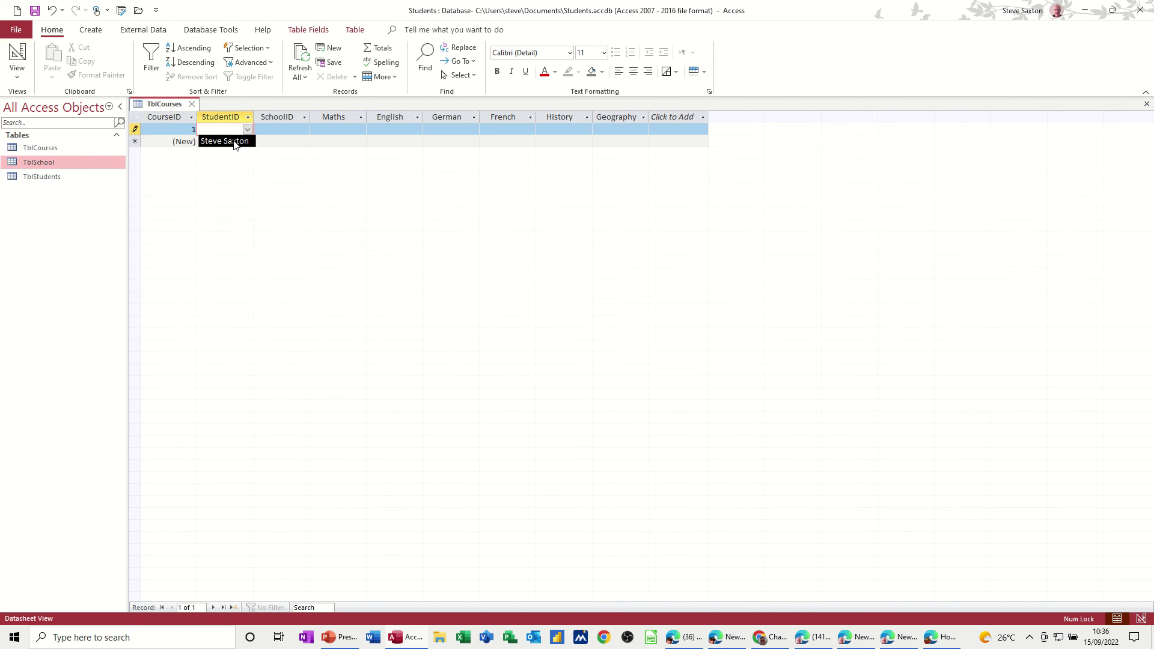
{"action": "left_click", "coordinate": [235, 141]}
{"action": "left_click", "coordinate": [289, 129]}
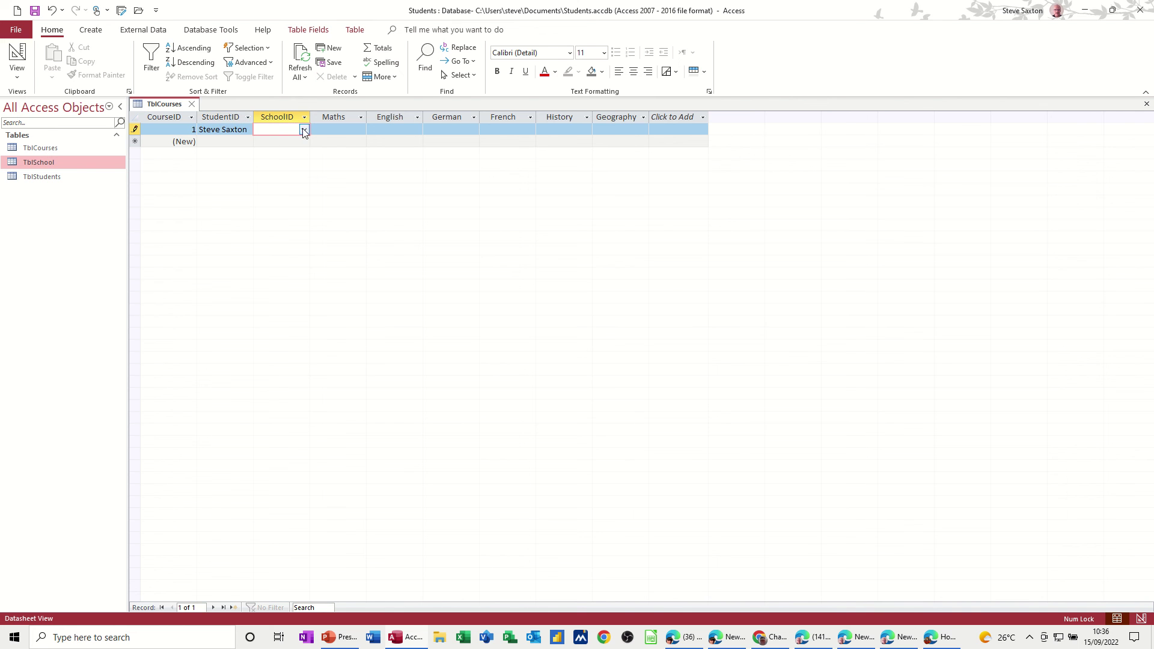
{"action": "left_click", "coordinate": [304, 130]}
{"action": "left_click", "coordinate": [287, 140]}
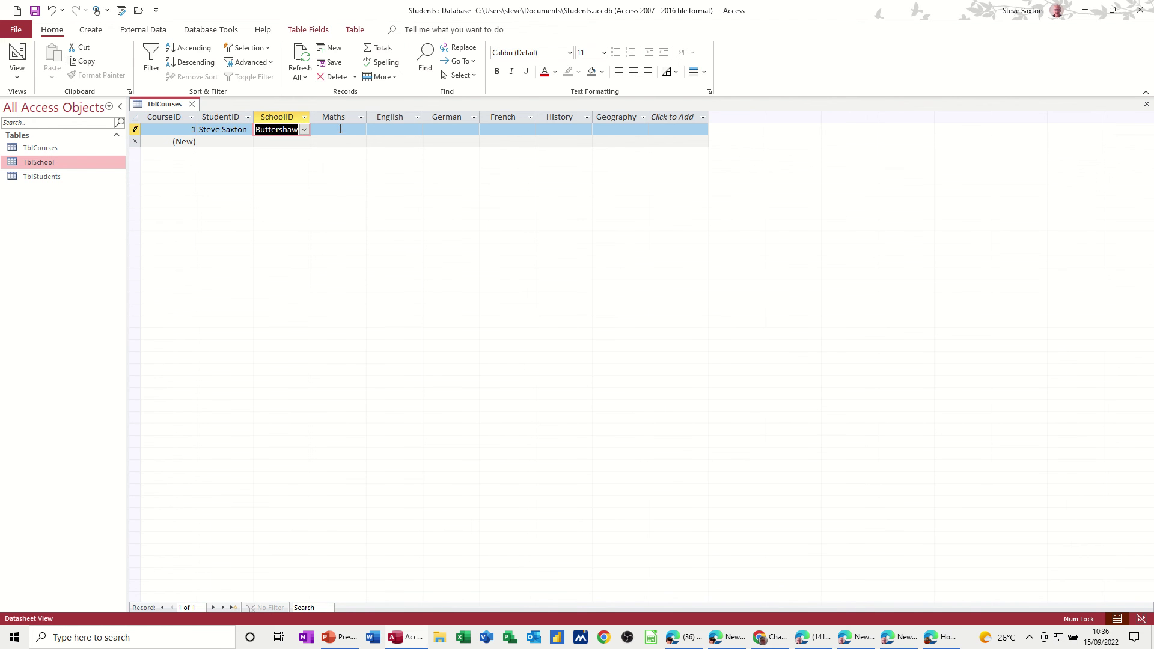
Step: Enter scores Maths 89, English 56, German 54, French 34, History 89, Geography 90, and save the record
{"action": "left_click", "coordinate": [340, 129]}
{"action": "left_click", "coordinate": [394, 130]}
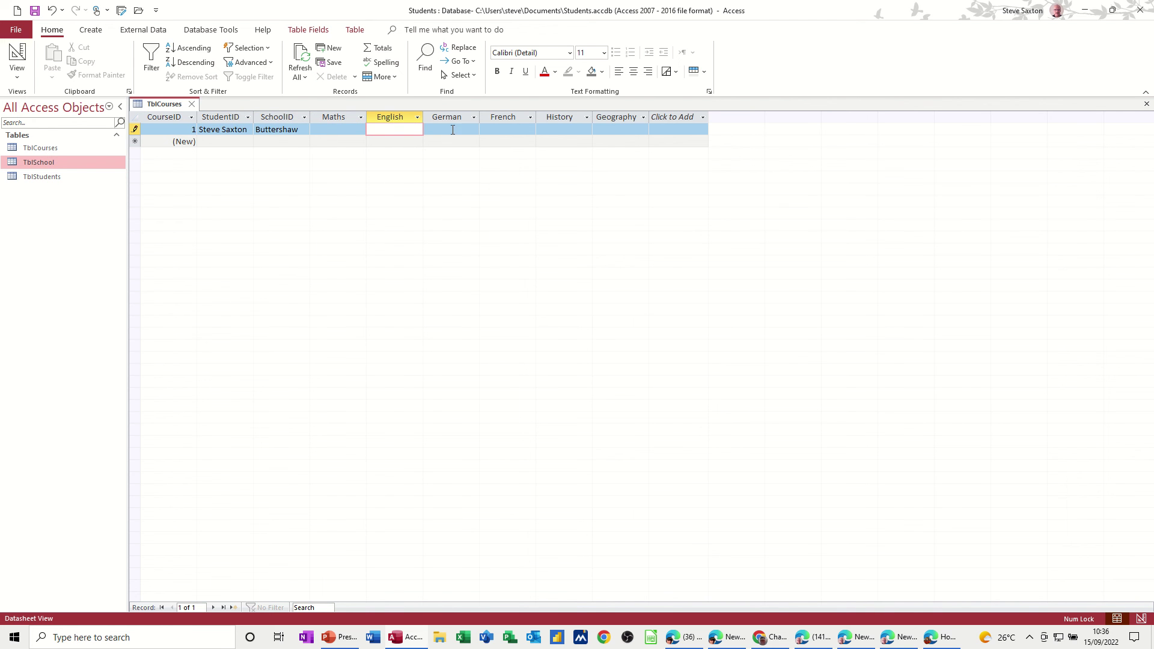
{"action": "left_click", "coordinate": [333, 128]}
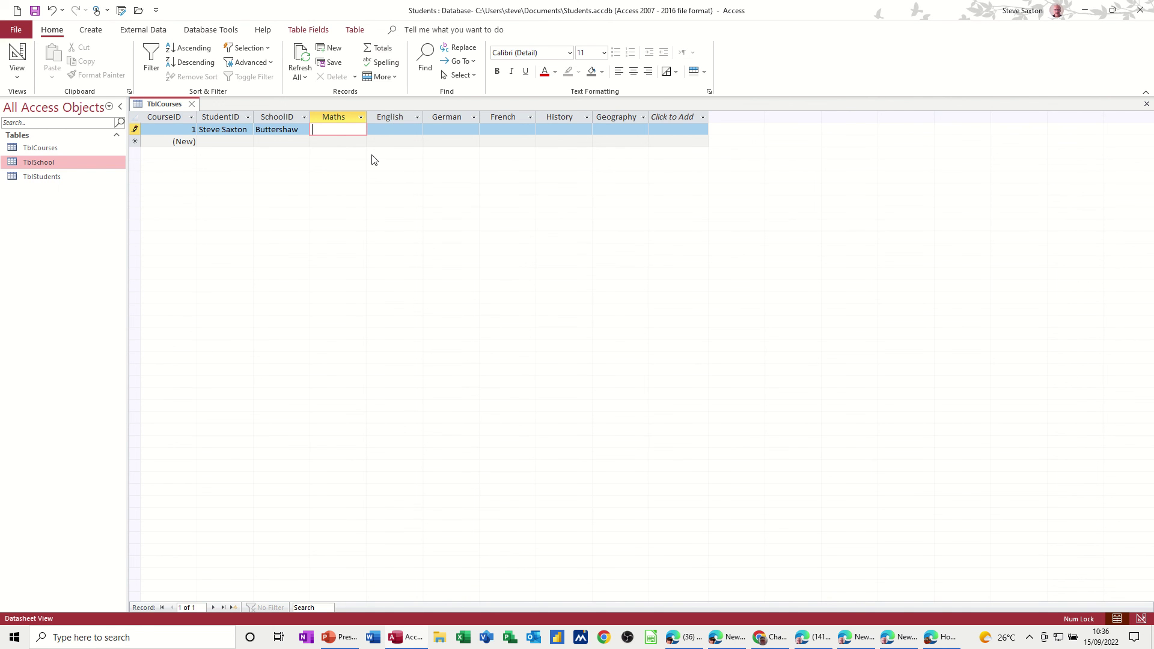
{"action": "type", "text": "89"}
{"action": "left_click", "coordinate": [384, 131]}
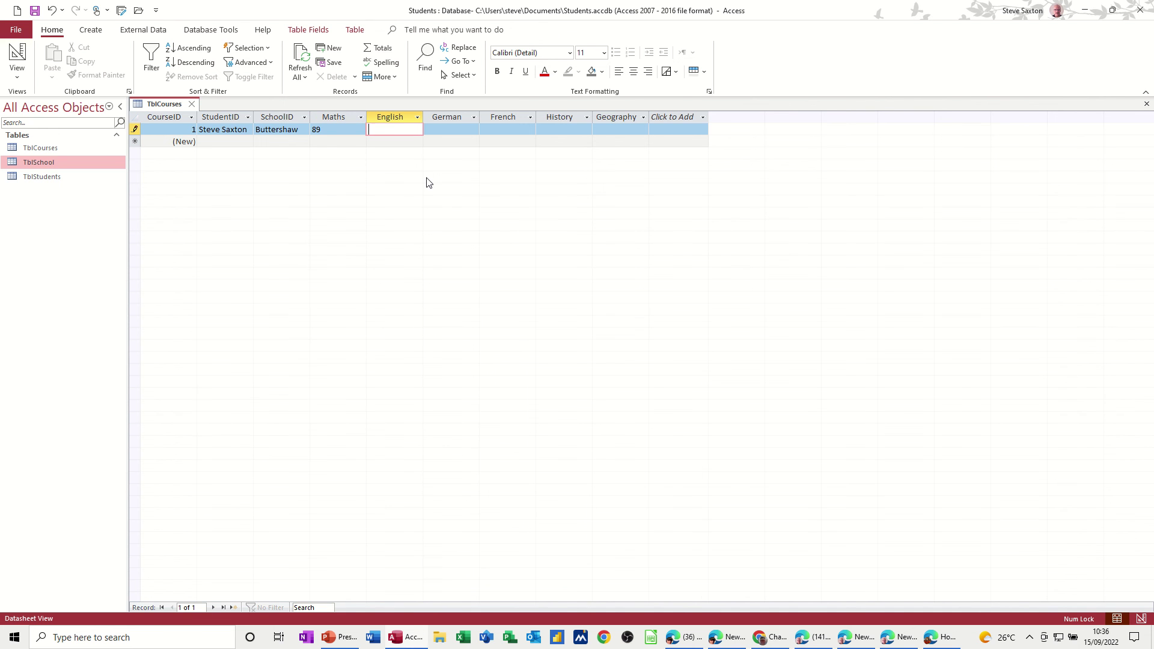
{"action": "type", "text": "56"}
{"action": "left_click", "coordinate": [456, 130]}
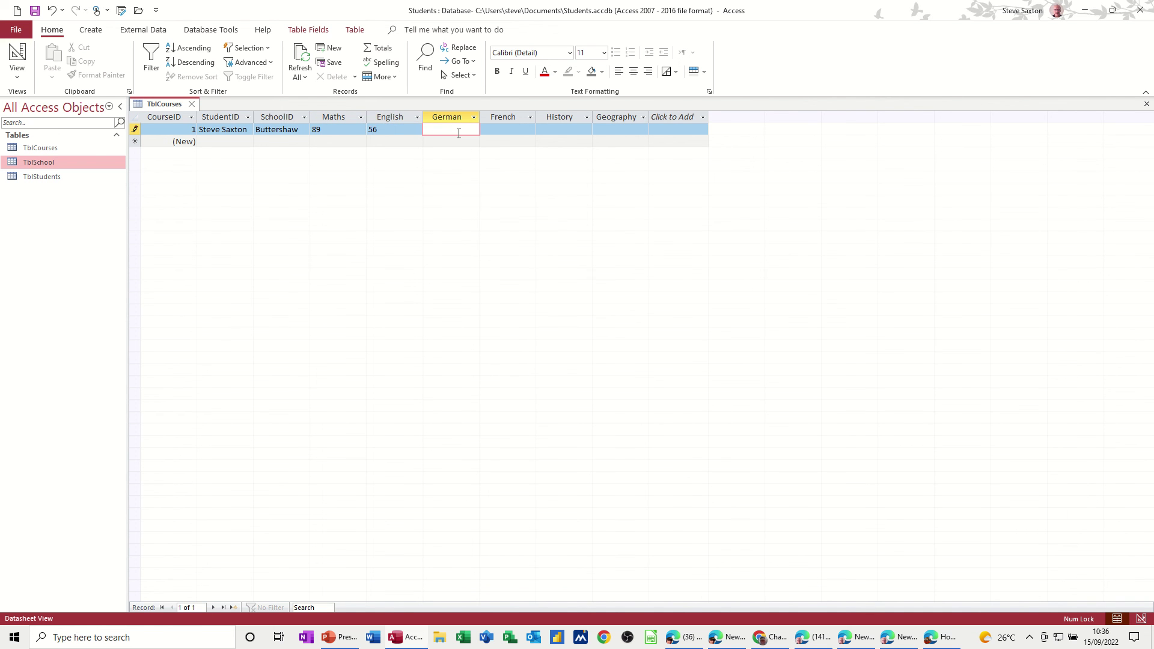
{"action": "left_click", "coordinate": [485, 132]}
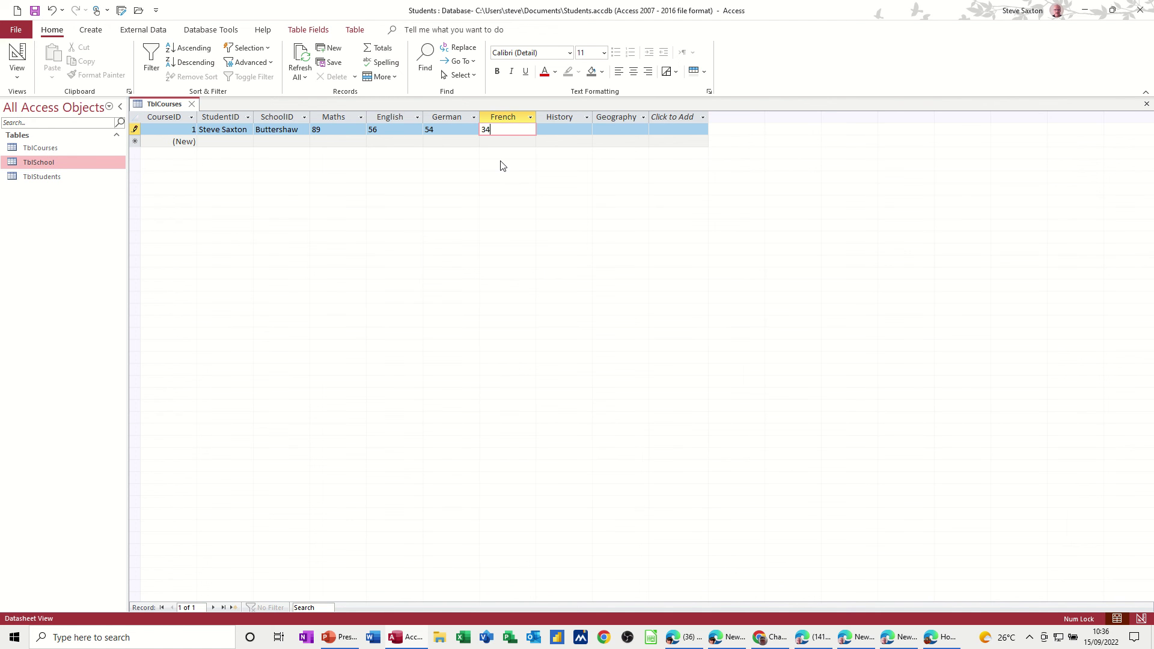
{"action": "left_click", "coordinate": [547, 131]}
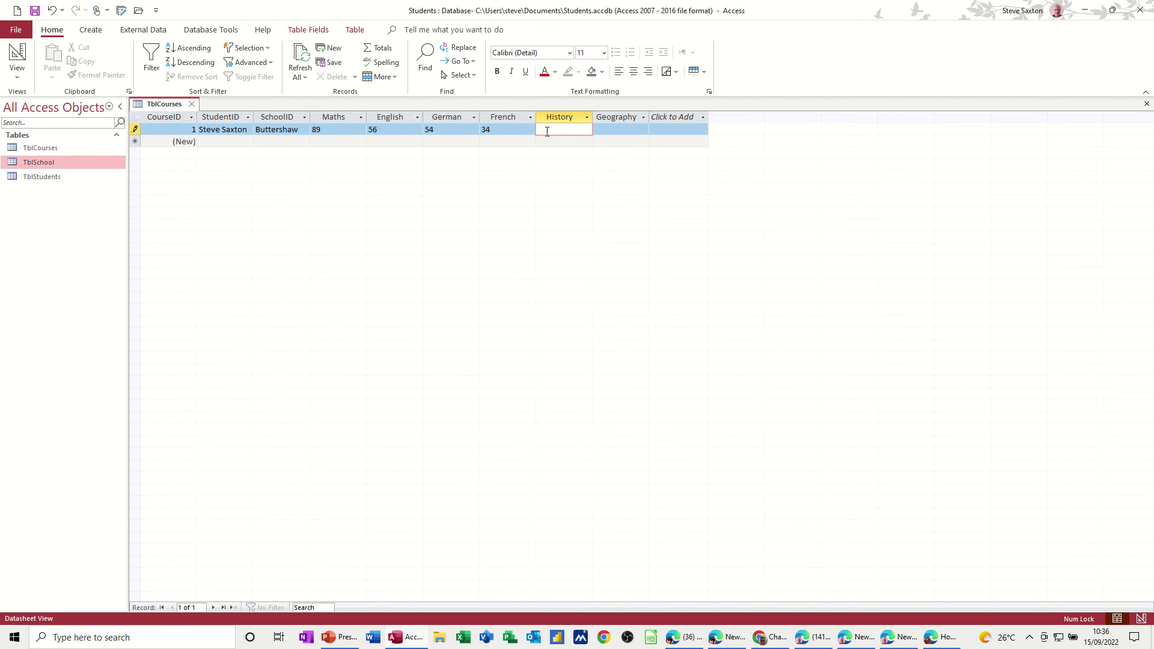
{"action": "type", "text": "89"}
{"action": "left_click", "coordinate": [603, 131]}
{"action": "type", "text": "9"}
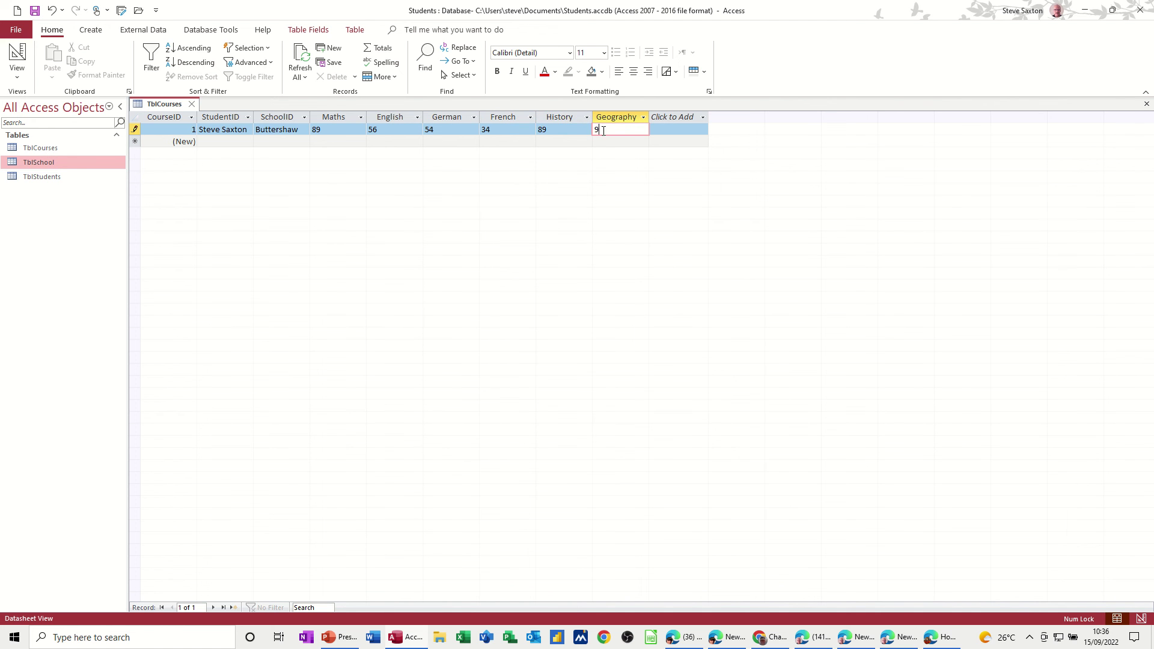
{"action": "type", "text": "0"}
{"action": "left_click", "coordinate": [449, 141]}
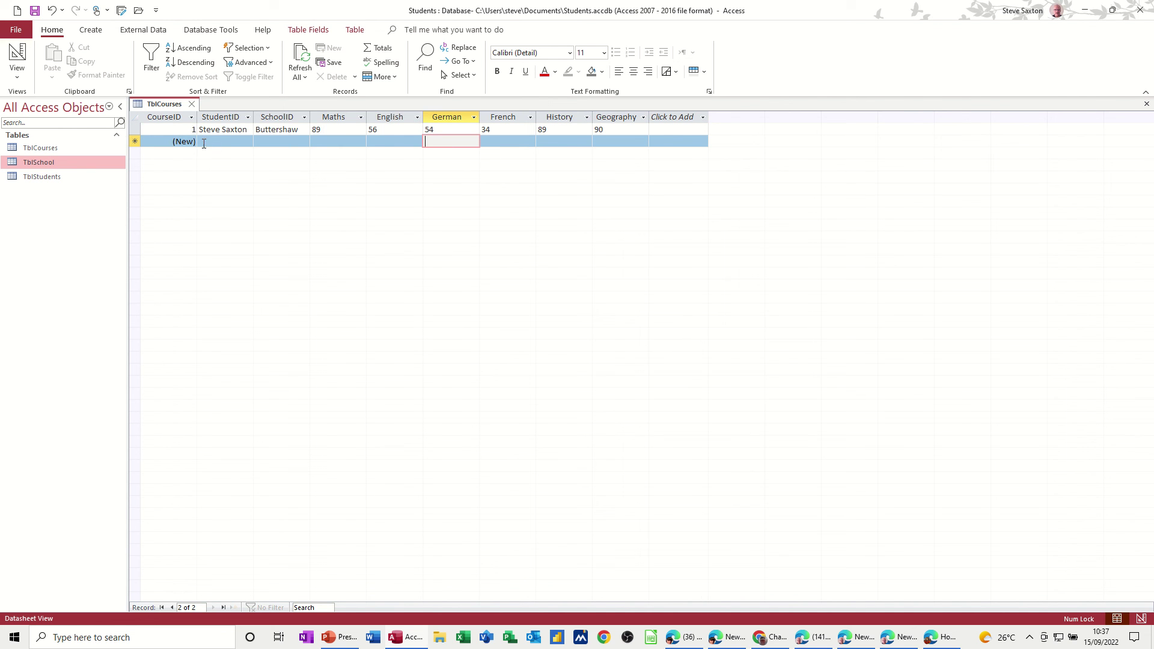
Step: In TblStudents, add a second student's name, address and post code, joined today (15/09/2022)
{"action": "left_click", "coordinate": [192, 105]}
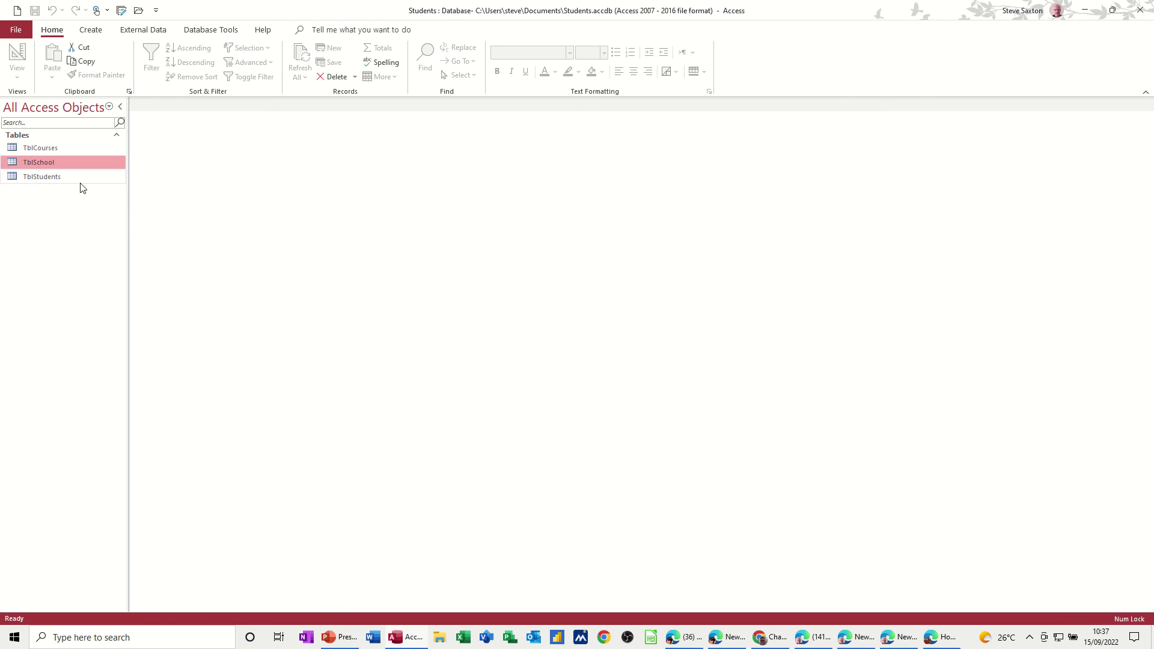
{"action": "double_click", "coordinate": [48, 179]}
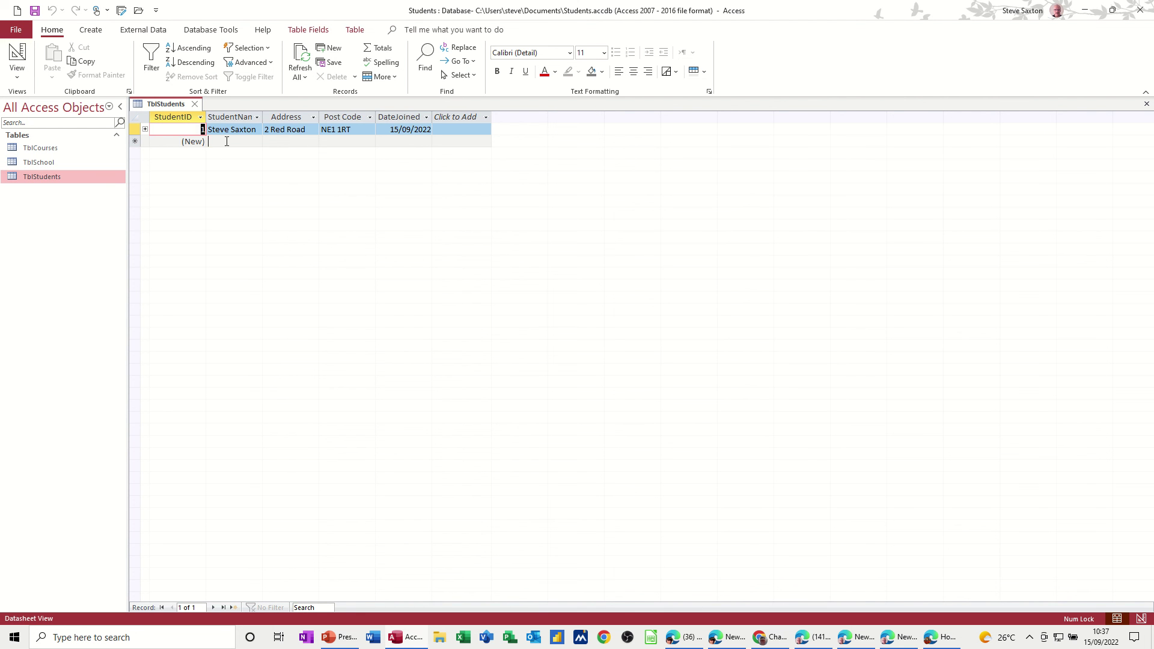
{"action": "left_click", "coordinate": [226, 141]}
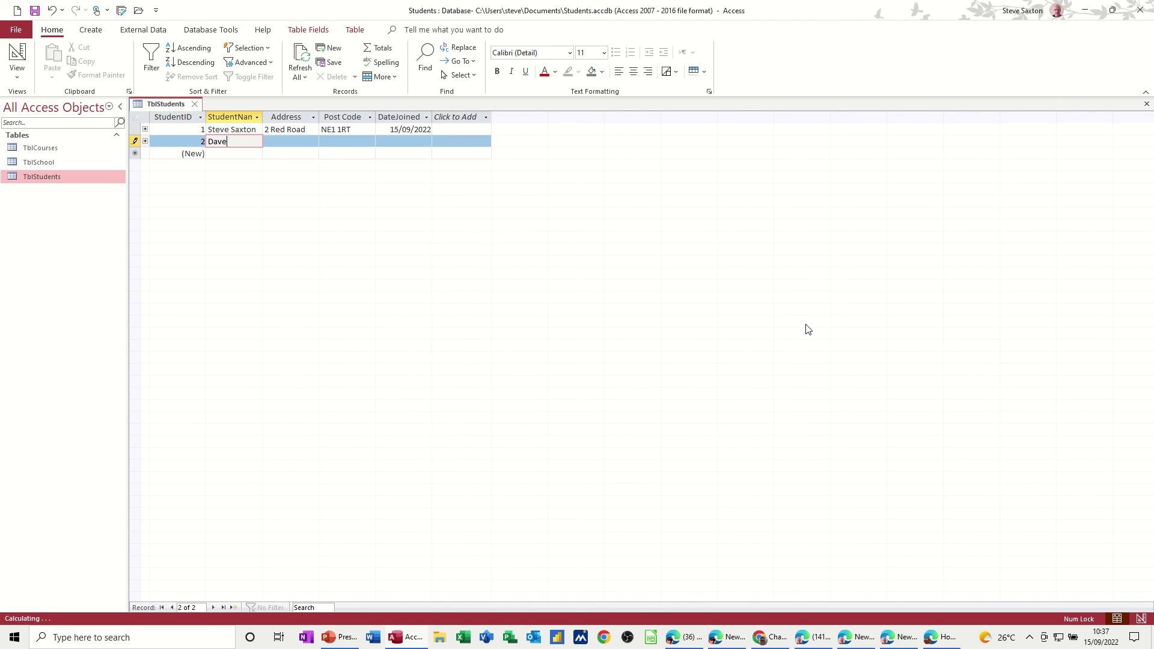
{"action": "key", "text": "Tab"}
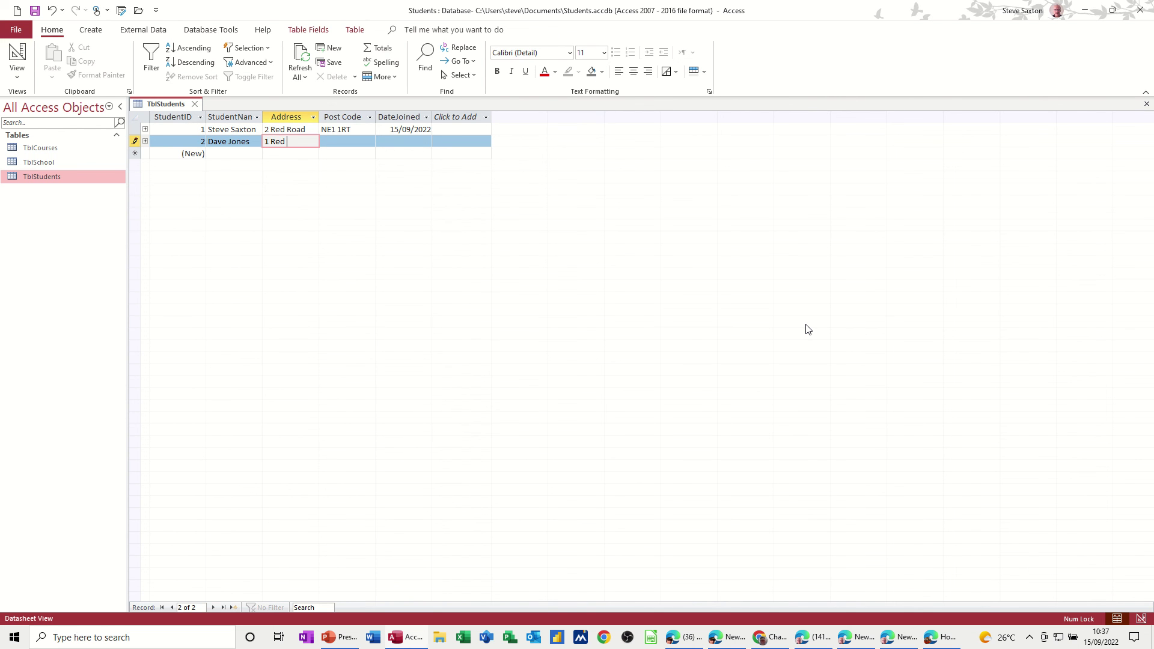
{"action": "key", "text": "Tab"}
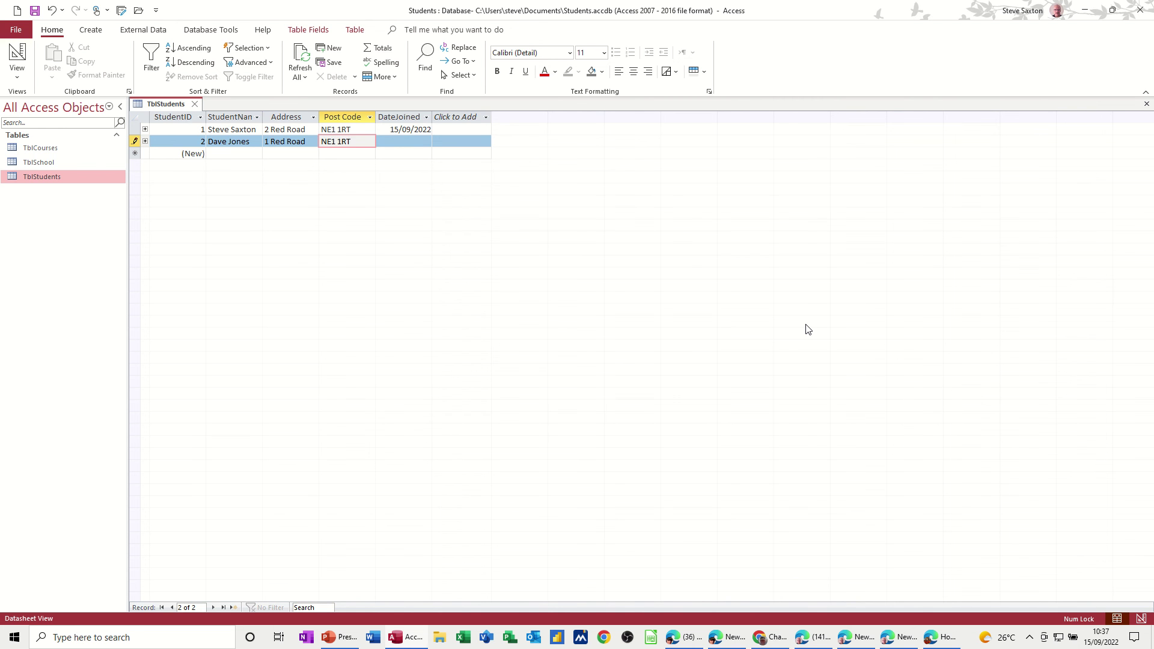
{"action": "key", "text": "Tab"}
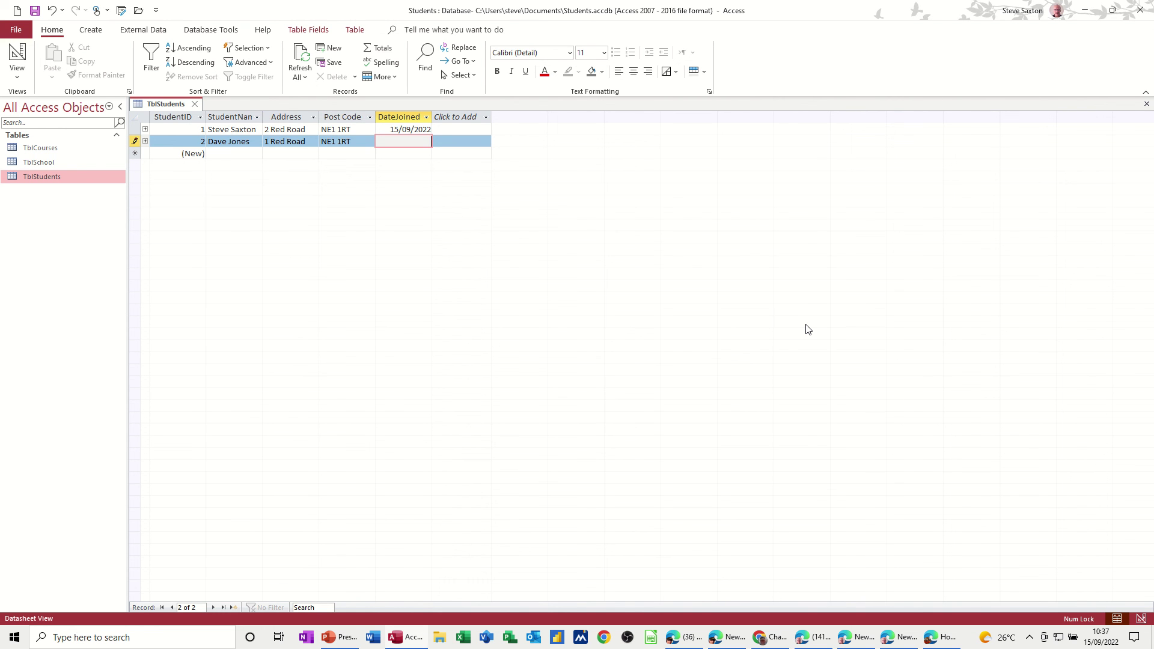
{"action": "key", "text": "ctrl+semicolon"}
Step: Close TblStudents, reopen TblCourses and confirm the student lookup lists both students
{"action": "left_click", "coordinate": [196, 105]}
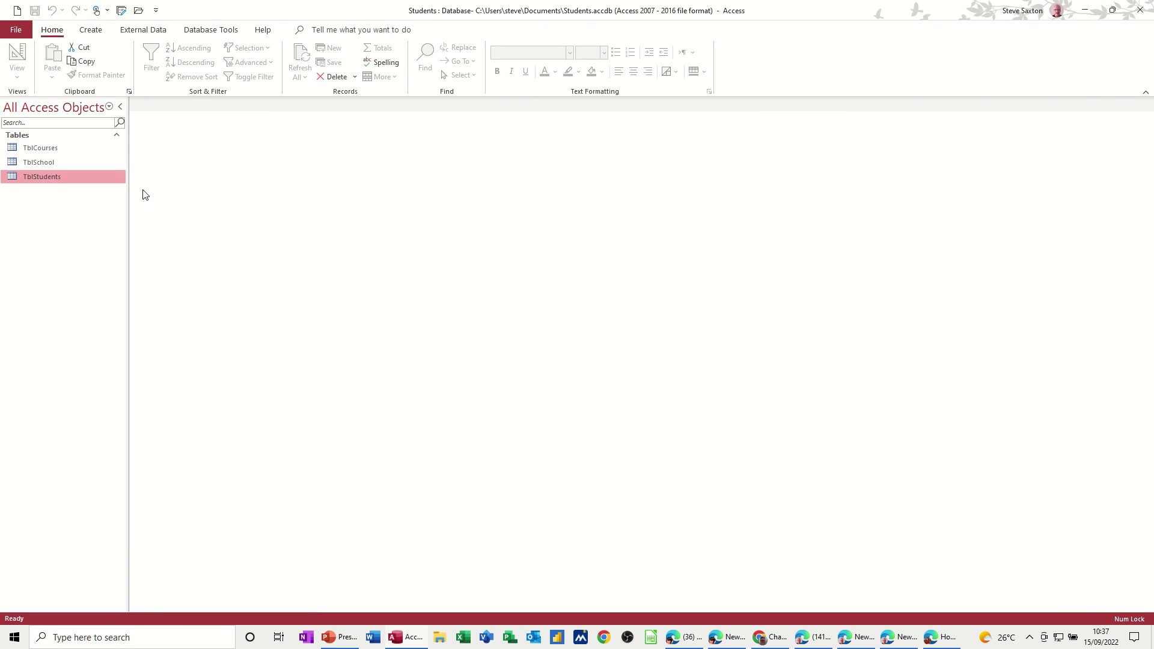
{"action": "double_click", "coordinate": [60, 150]}
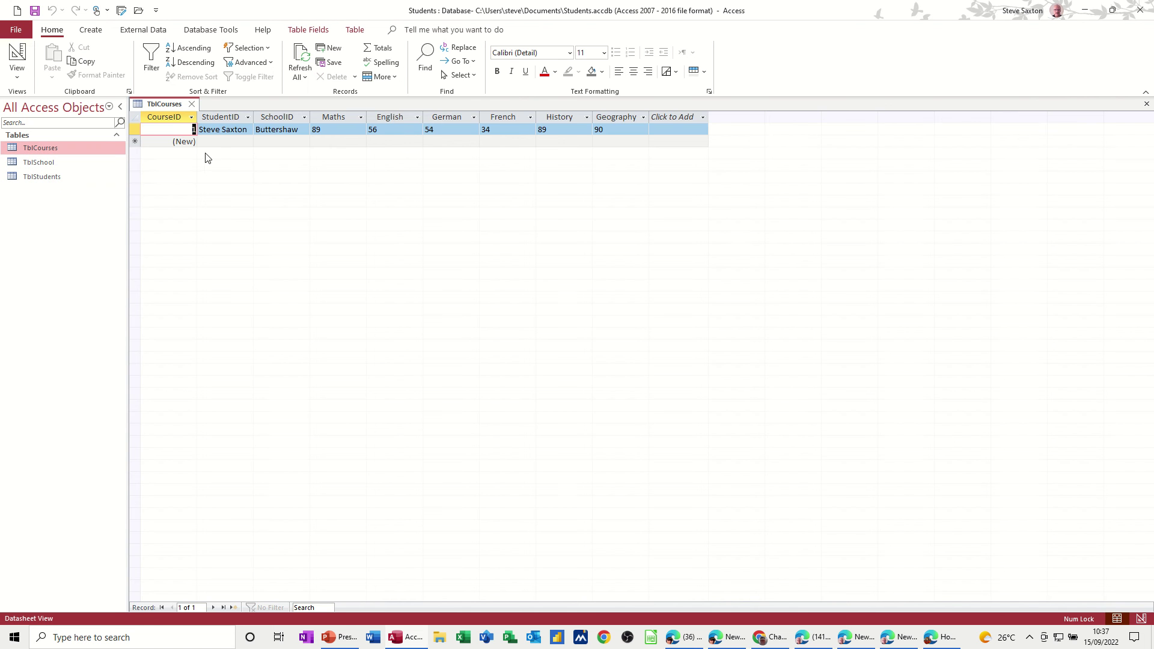
{"action": "left_click", "coordinate": [247, 130]}
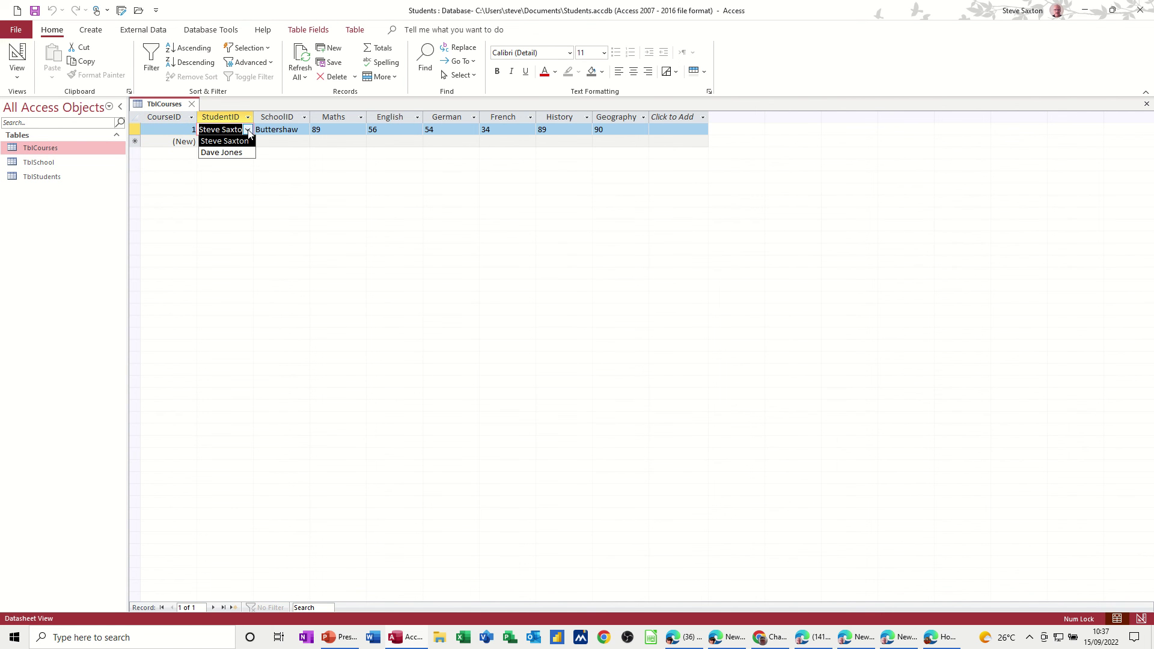
{"action": "left_click", "coordinate": [248, 130]}
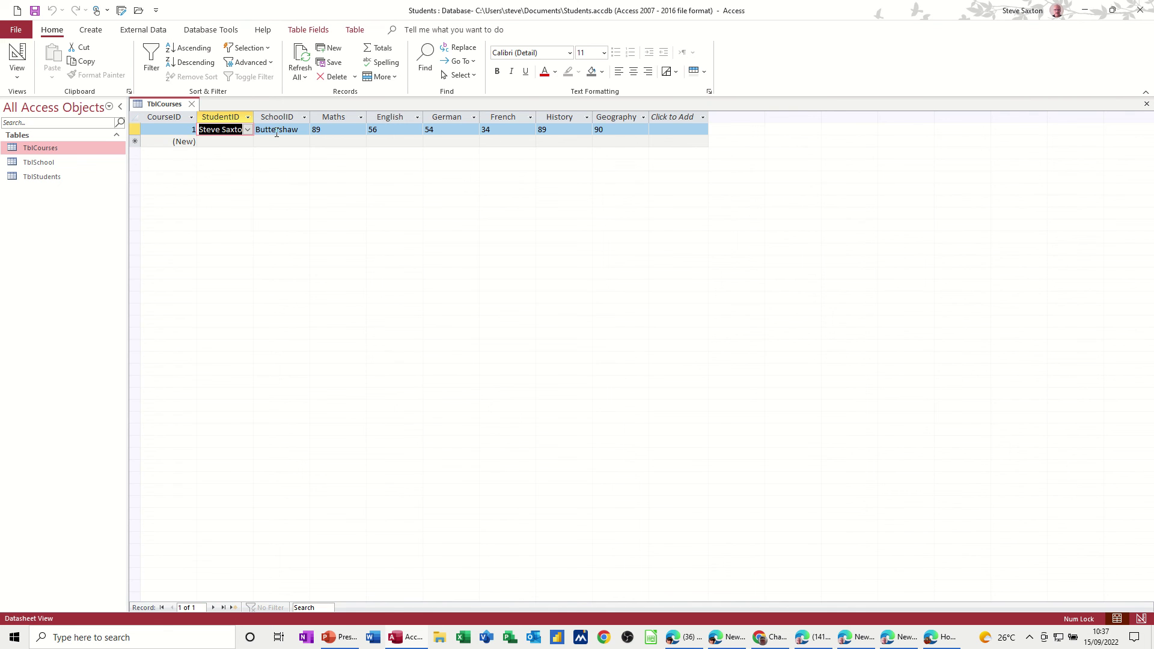
Step: Add County High with address Leeds as a new school in TblSchool
{"action": "double_click", "coordinate": [54, 163]}
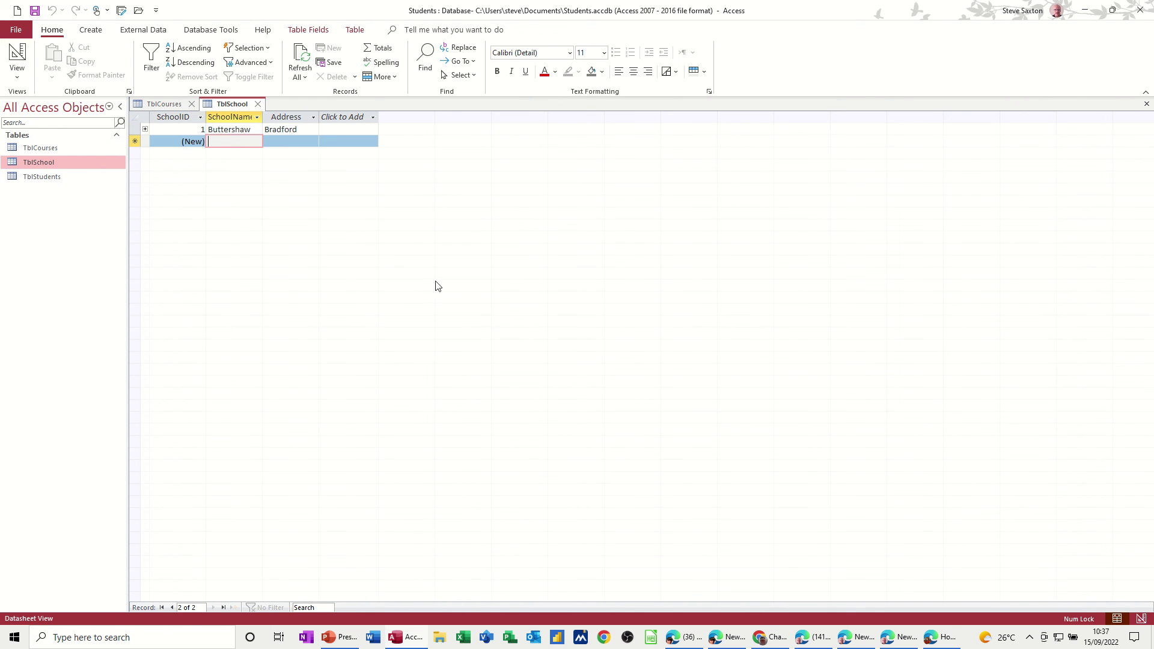
{"action": "type", "text": "C"}
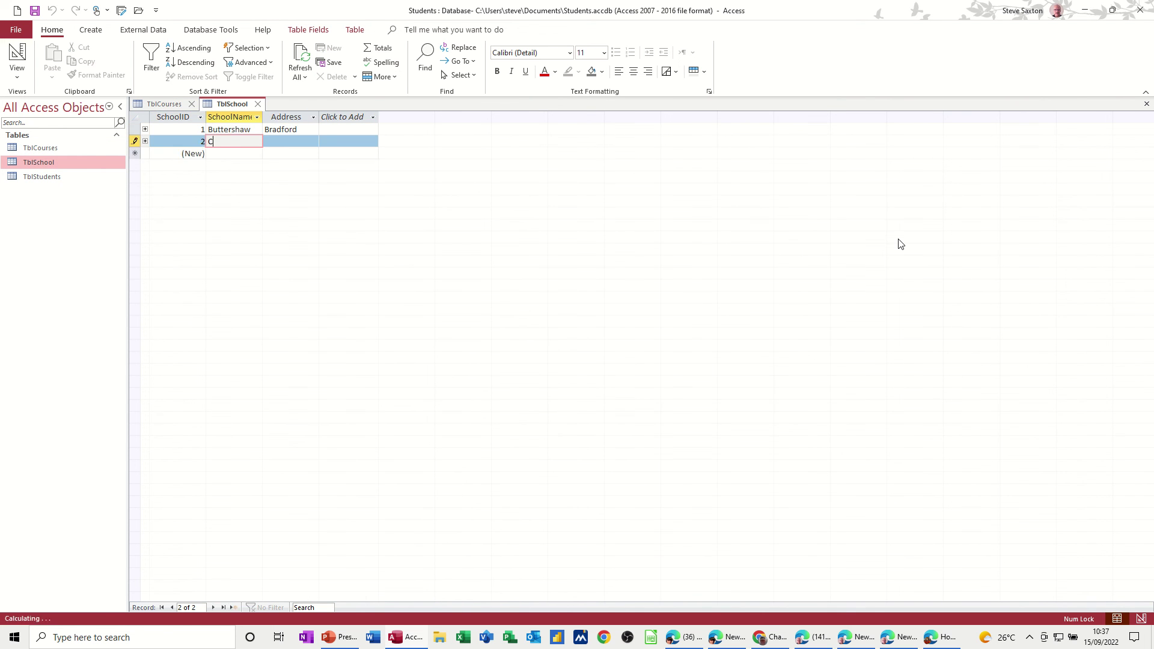
{"action": "type", "text": "ounty High"}
{"action": "key", "text": "Tab"}
{"action": "type", "text": "Leeds"}
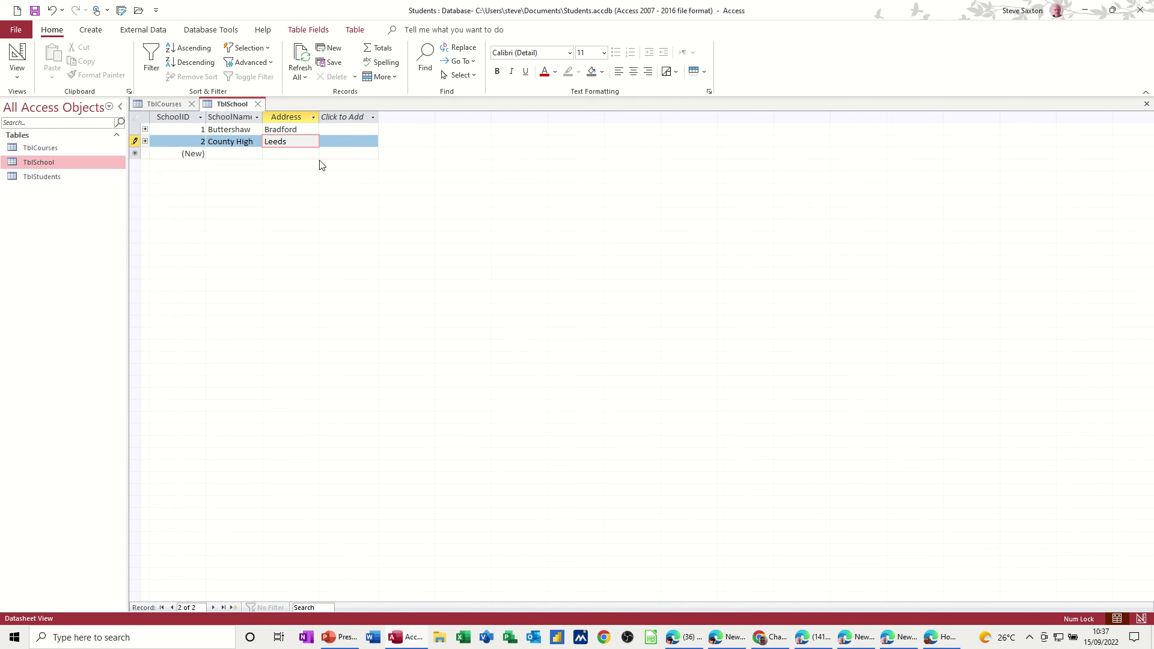
{"action": "left_click", "coordinate": [259, 106]}
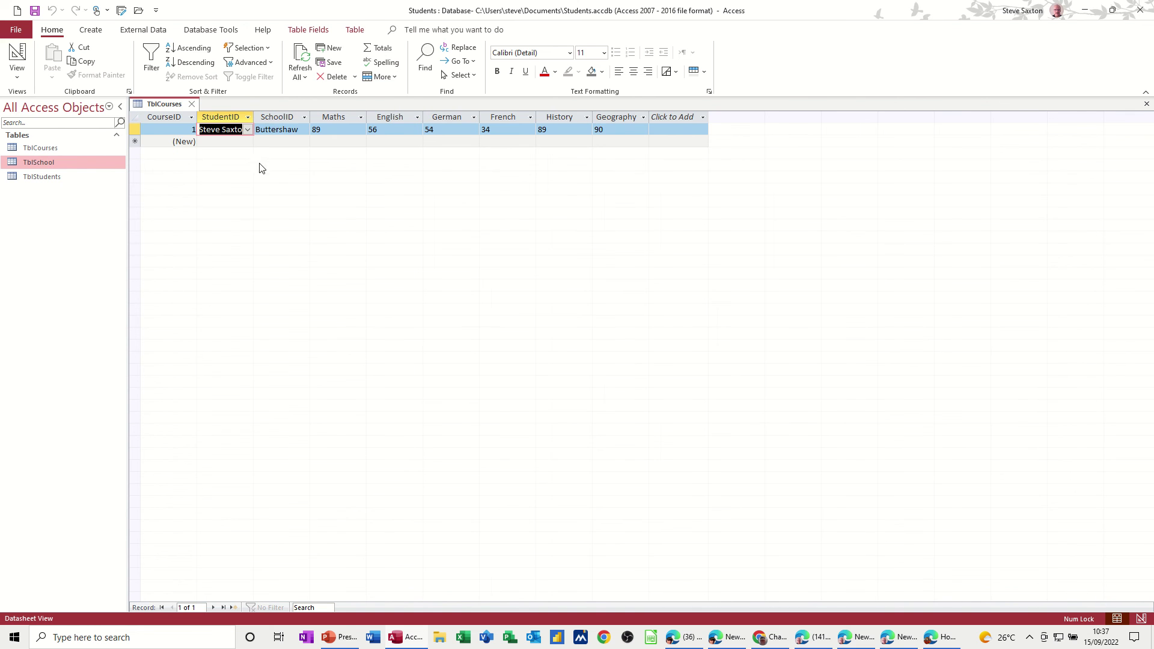
Step: Confirm TblCourses' SchoolID list offers County High, keeping Buttershaw for the first record
{"action": "left_click", "coordinate": [287, 130]}
{"action": "left_click", "coordinate": [304, 131]}
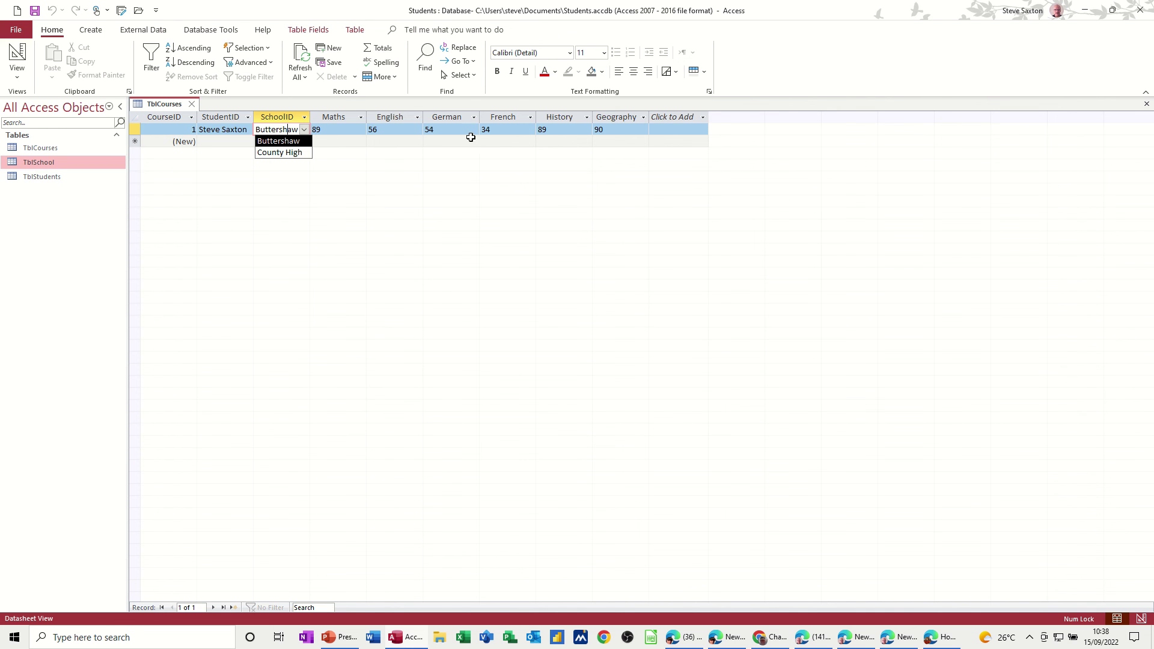
{"action": "left_click", "coordinate": [216, 141]}
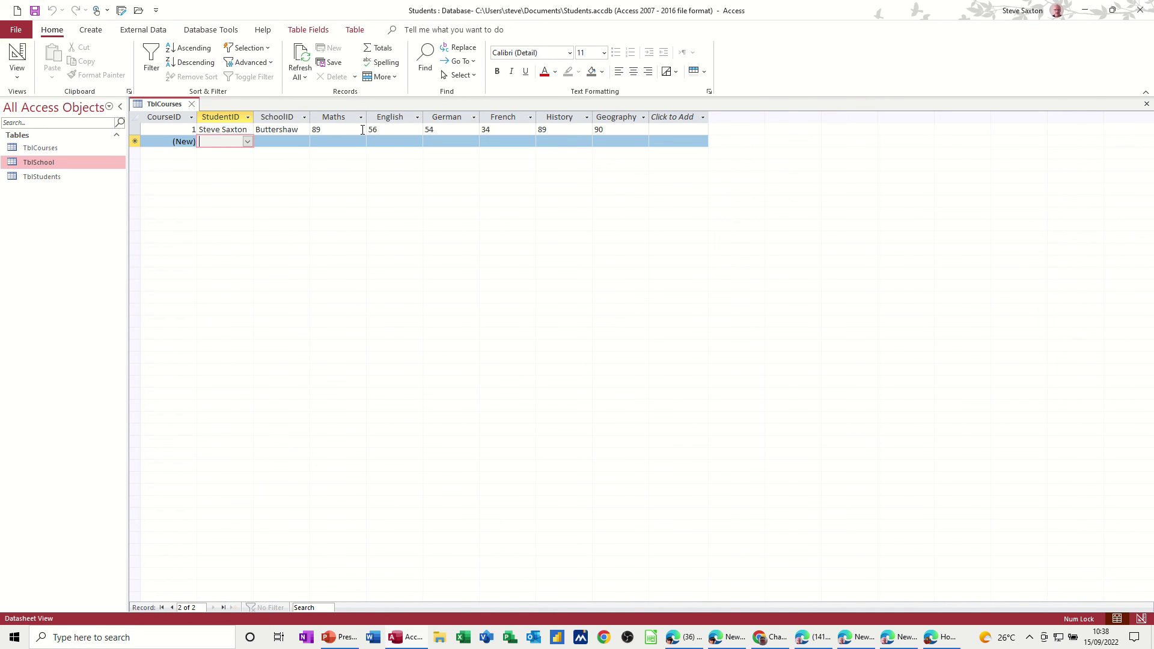